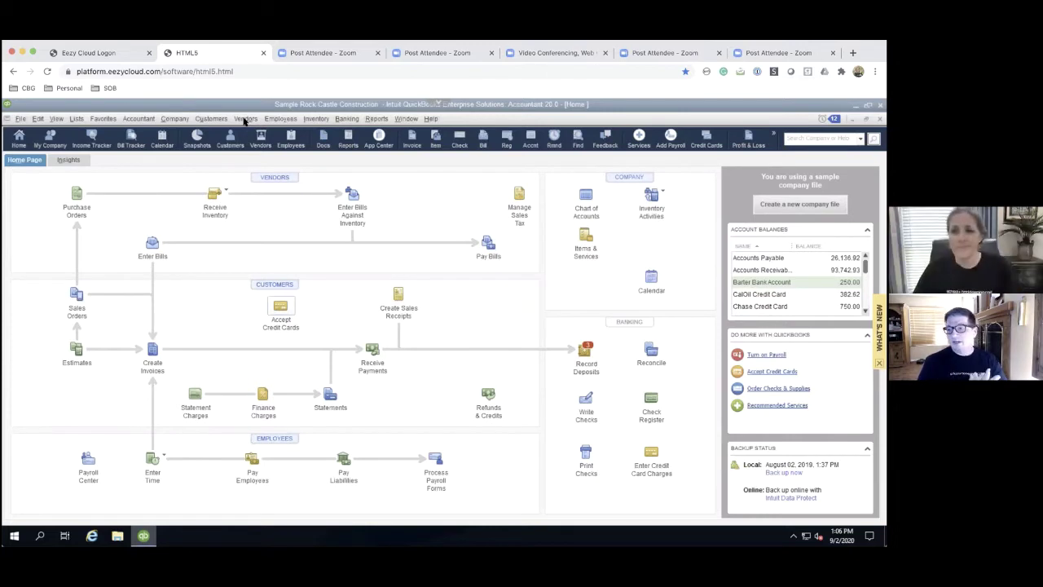
# Add a new top-level class to the Class List, named with the consignor's first name.
pyautogui.click(75, 119)
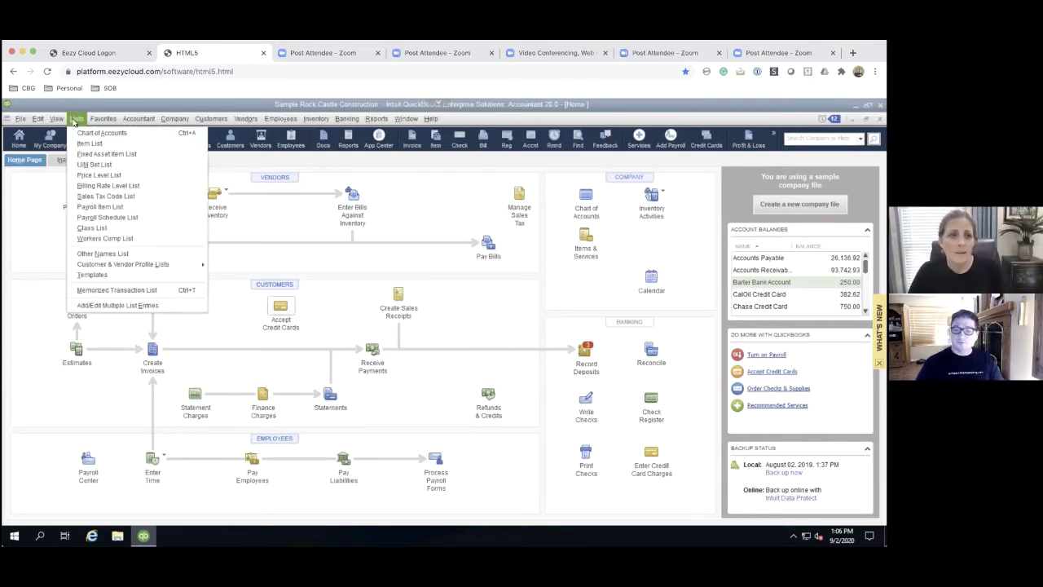
pyautogui.click(91, 227)
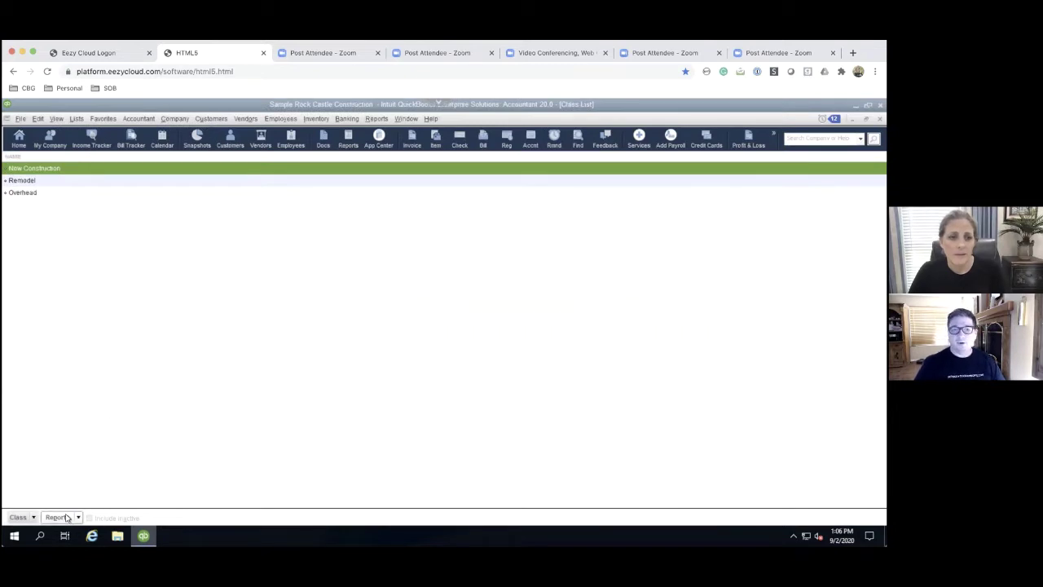
pyautogui.click(20, 516)
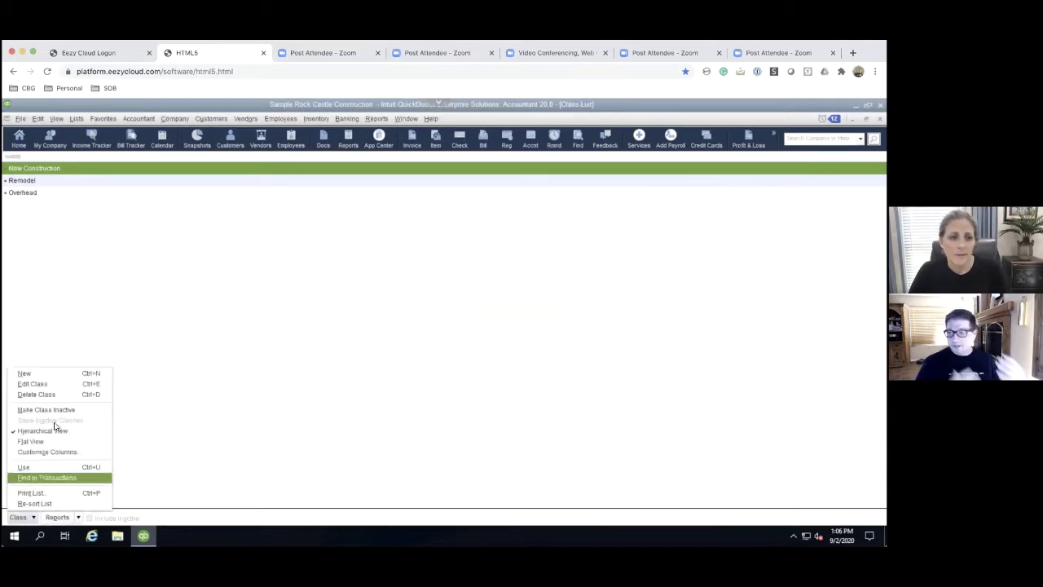
pyautogui.click(65, 373)
pyautogui.write('D')
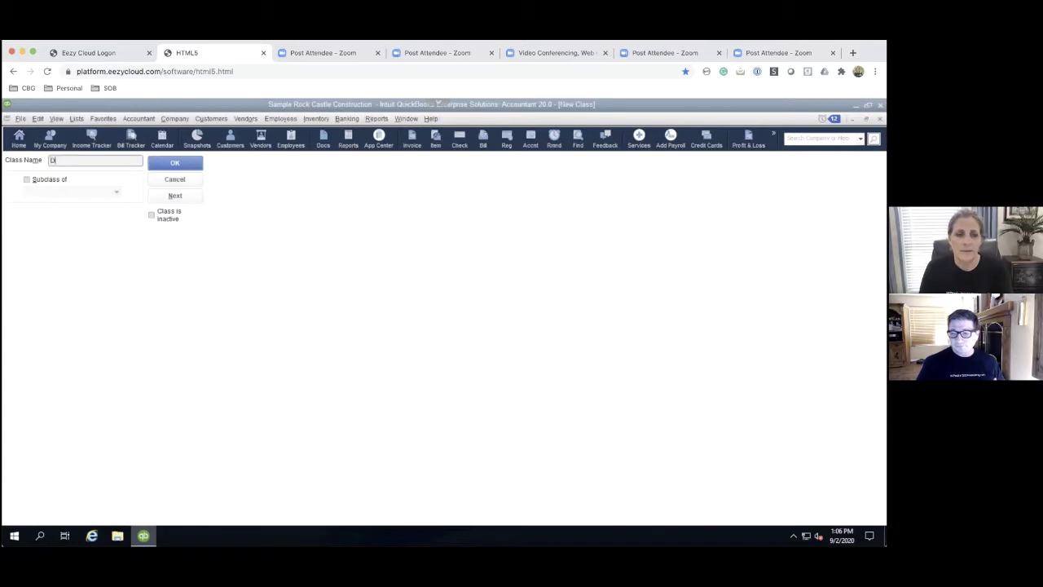
pyautogui.write('an')
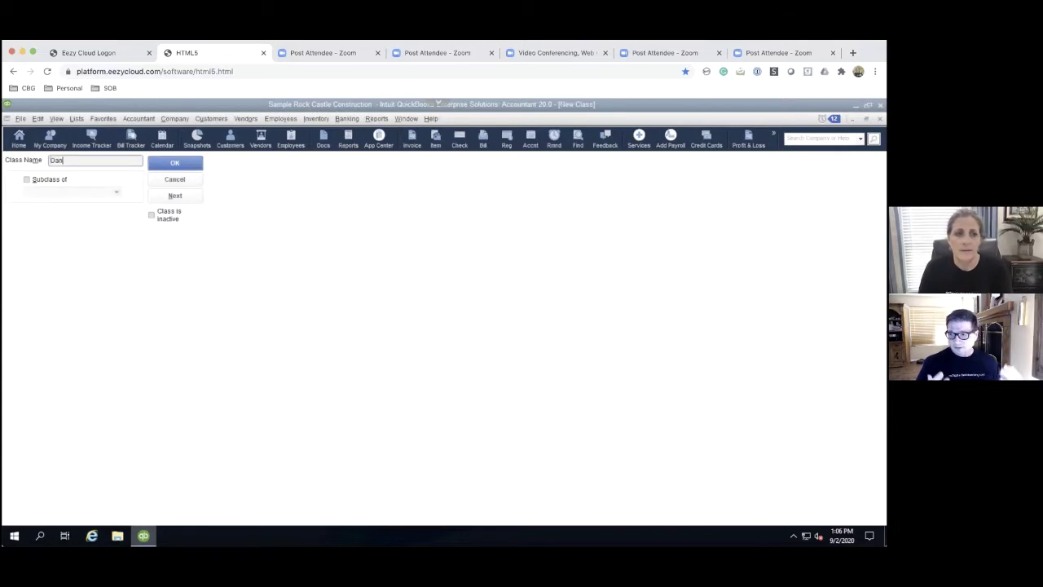
pyautogui.click(175, 164)
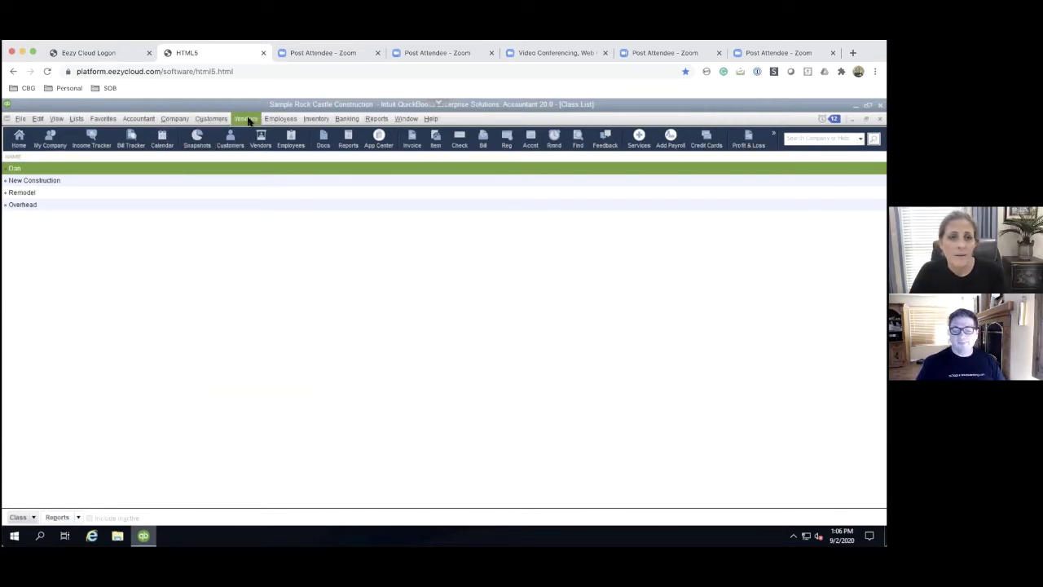
# Add an Income account named "Consignment Income" to the Chart of Accounts and save it.
pyautogui.click(76, 119)
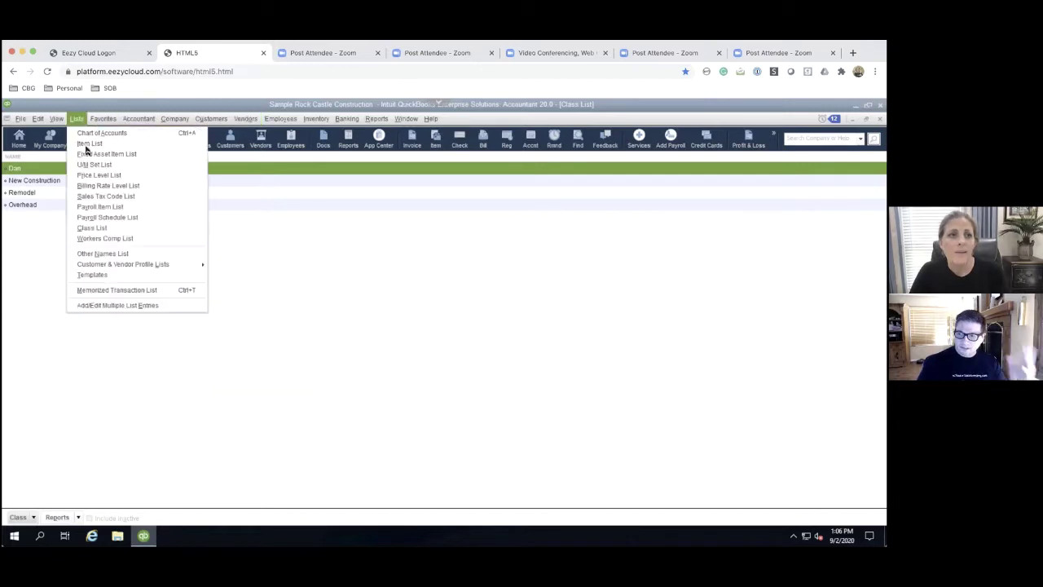
pyautogui.click(90, 133)
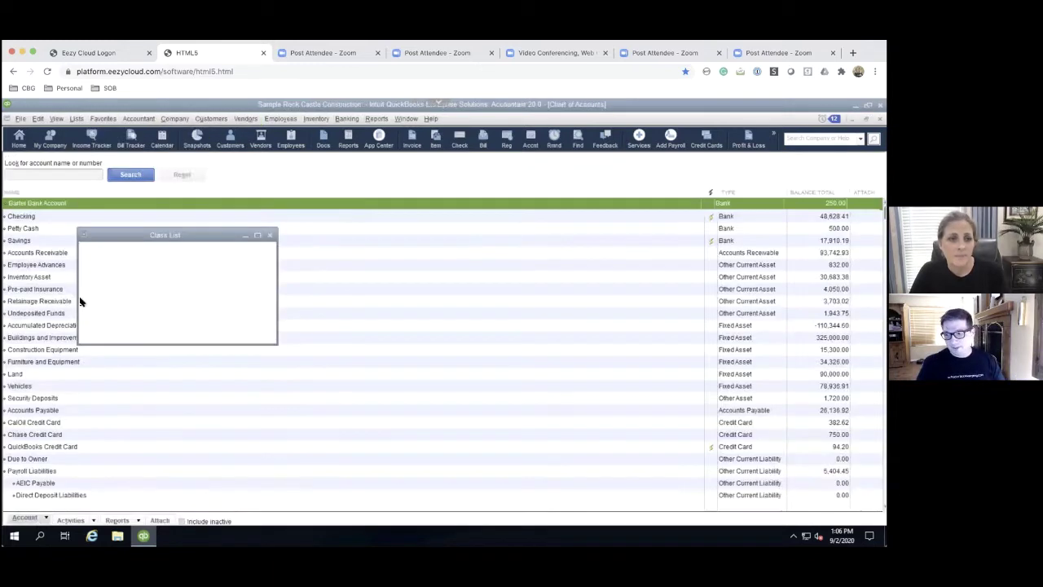
pyautogui.click(46, 517)
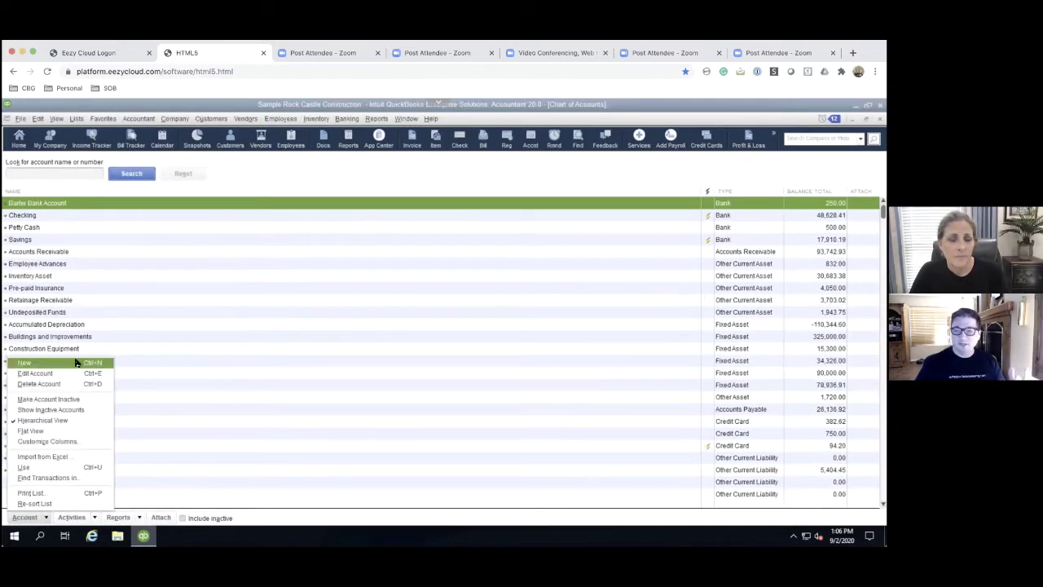
pyautogui.click(76, 363)
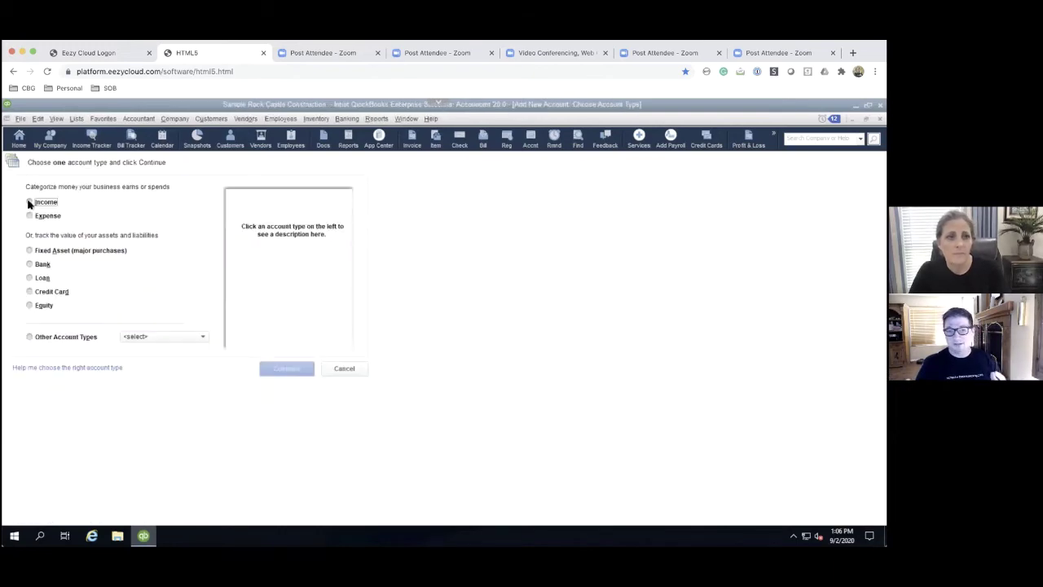
pyautogui.click(29, 202)
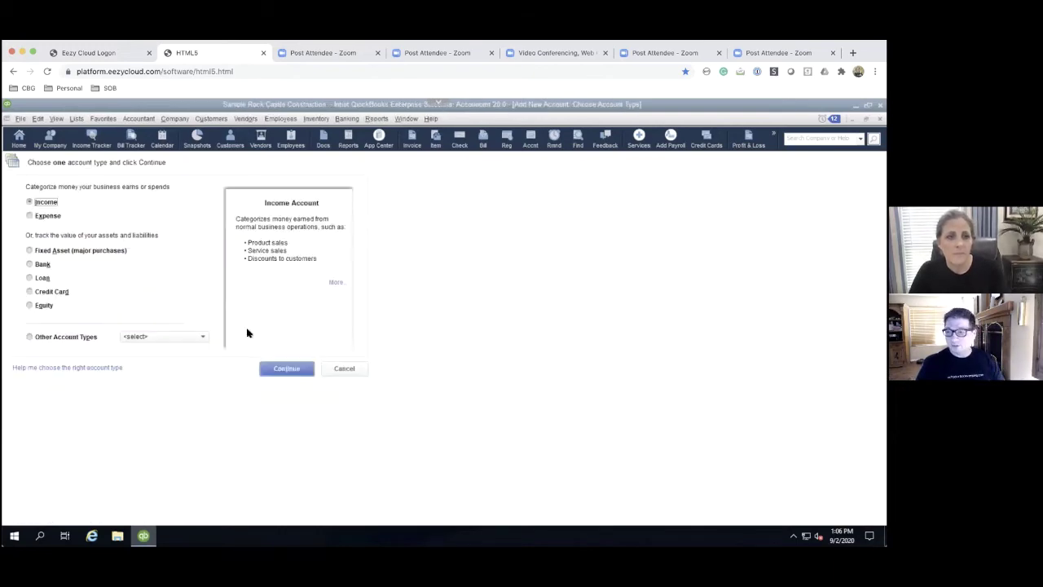
pyautogui.click(286, 368)
pyautogui.write('Cons')
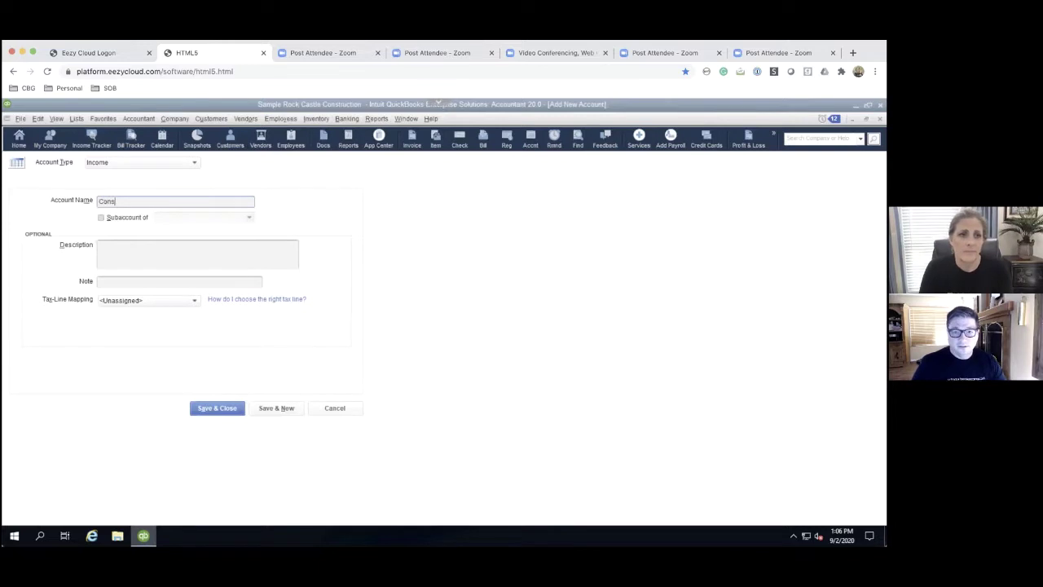
pyautogui.write('ignment Incom')
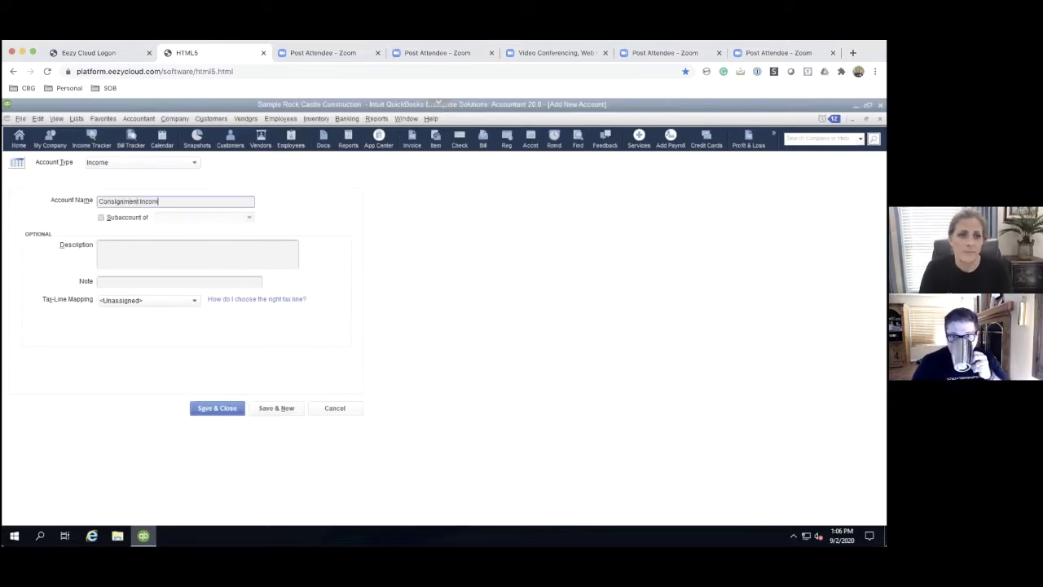
pyautogui.write('e')
pyautogui.click(223, 407)
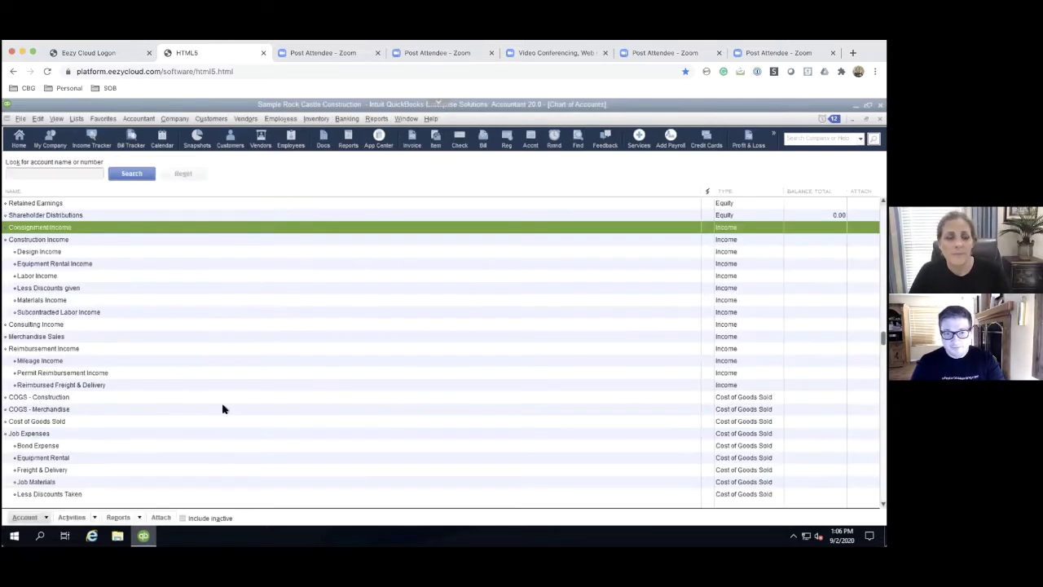
# Add a Cost of Goods Sold account named "Consignment Expense" to the Chart of Accounts and save it.
pyautogui.click(39, 519)
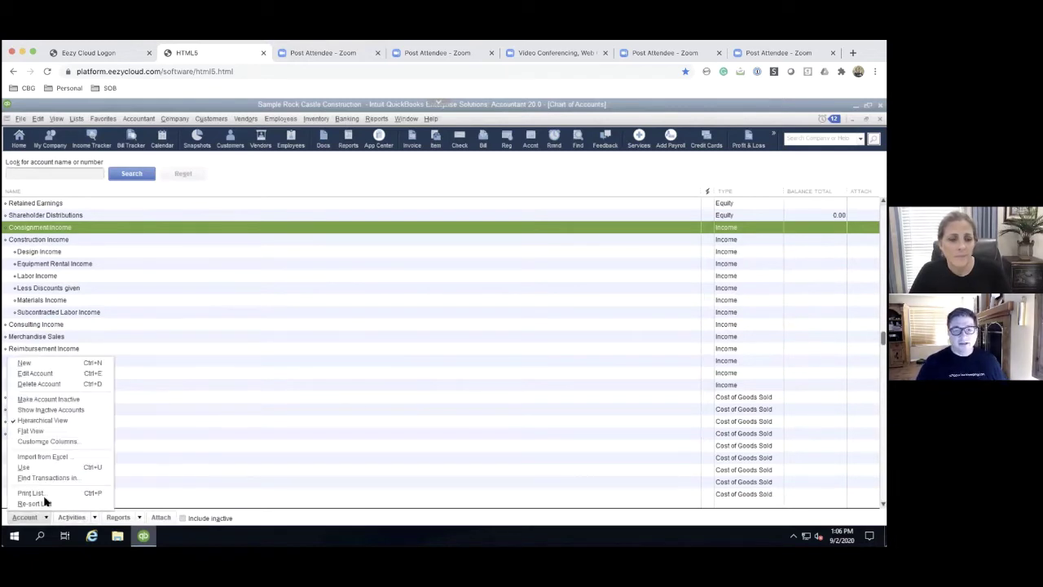
pyautogui.click(58, 361)
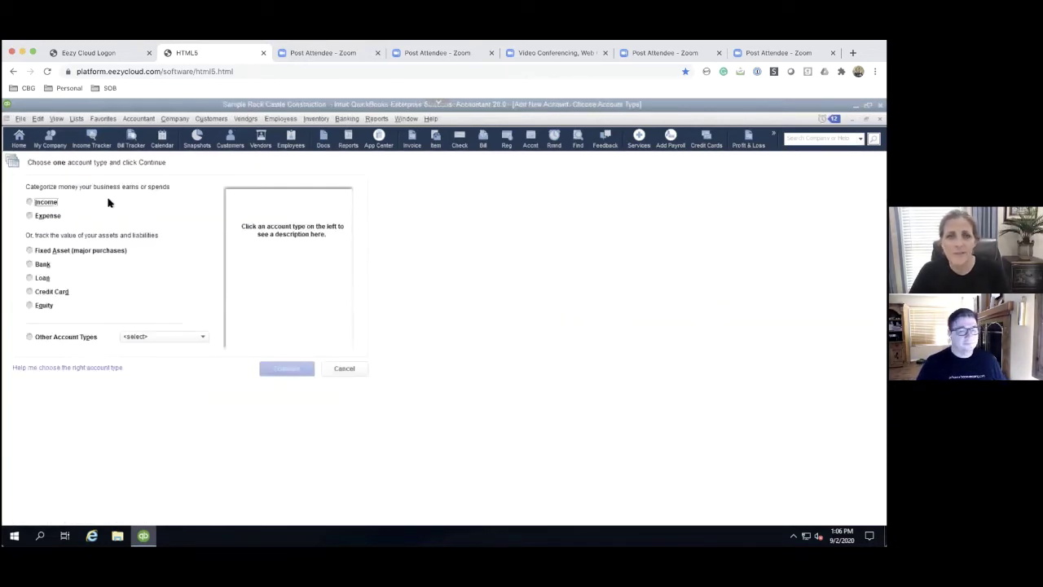
pyautogui.click(54, 216)
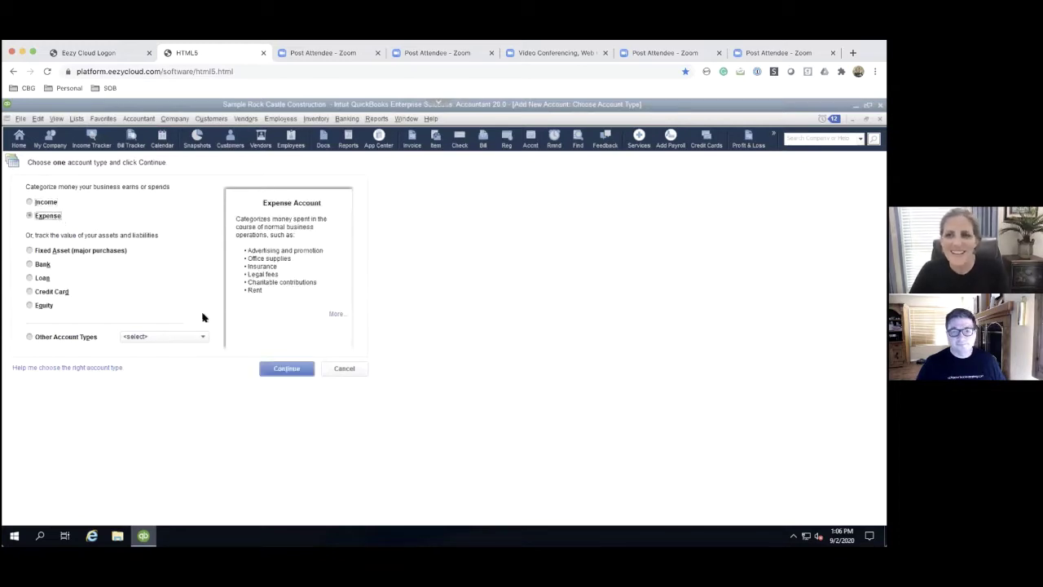
pyautogui.click(283, 368)
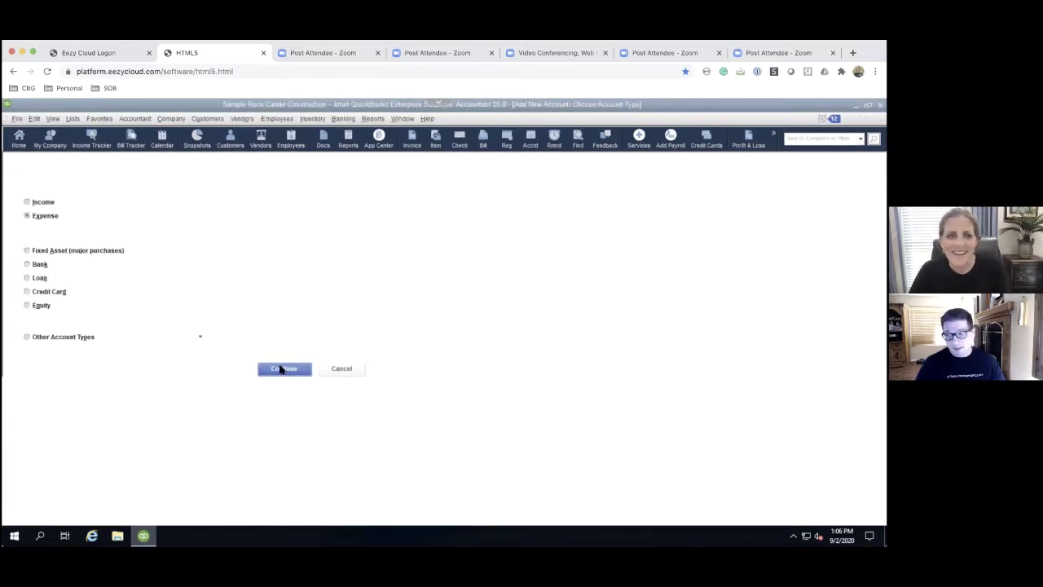
pyautogui.click(194, 163)
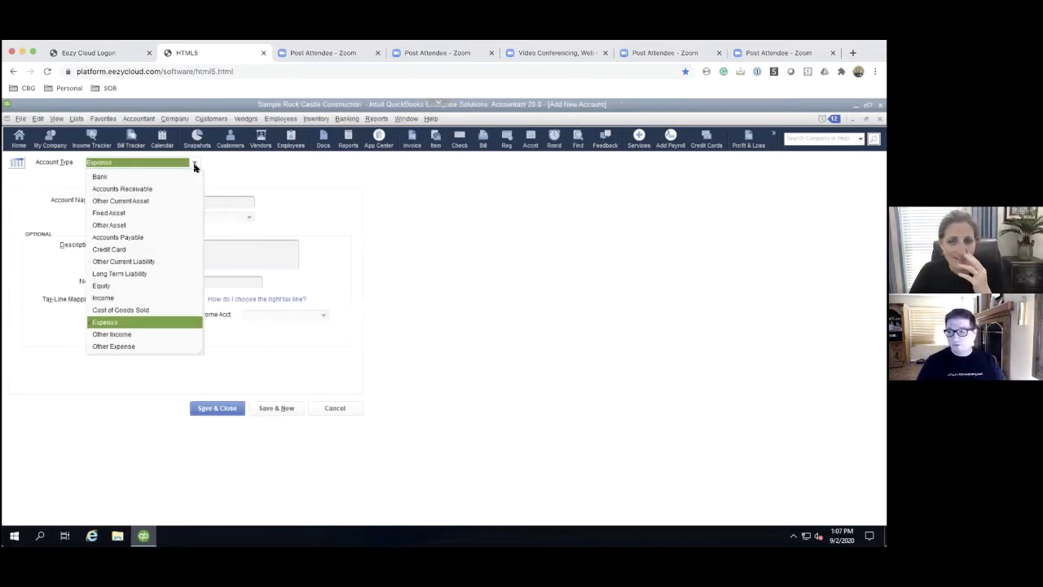
pyautogui.click(140, 310)
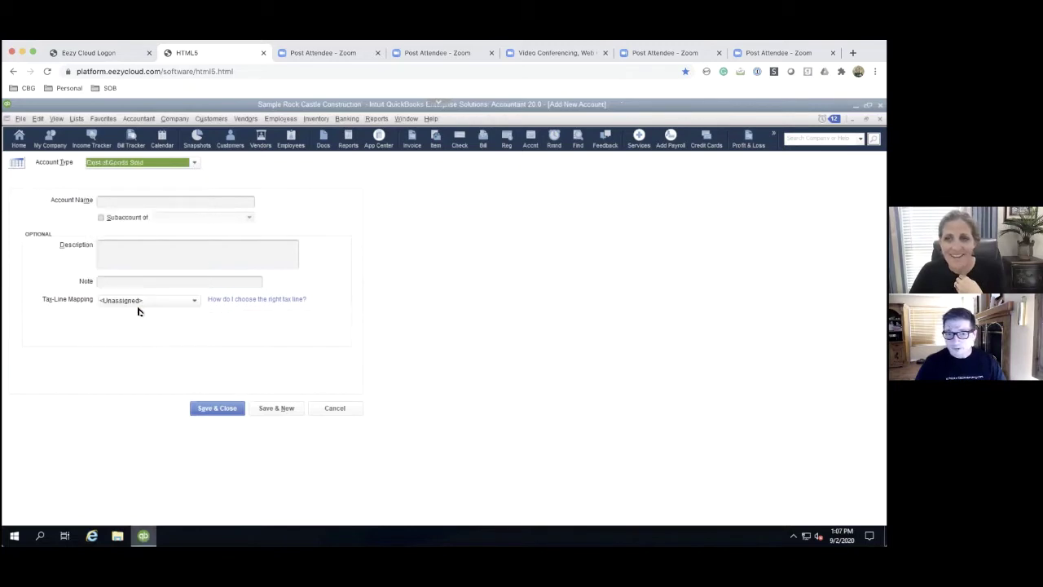
pyautogui.click(176, 200)
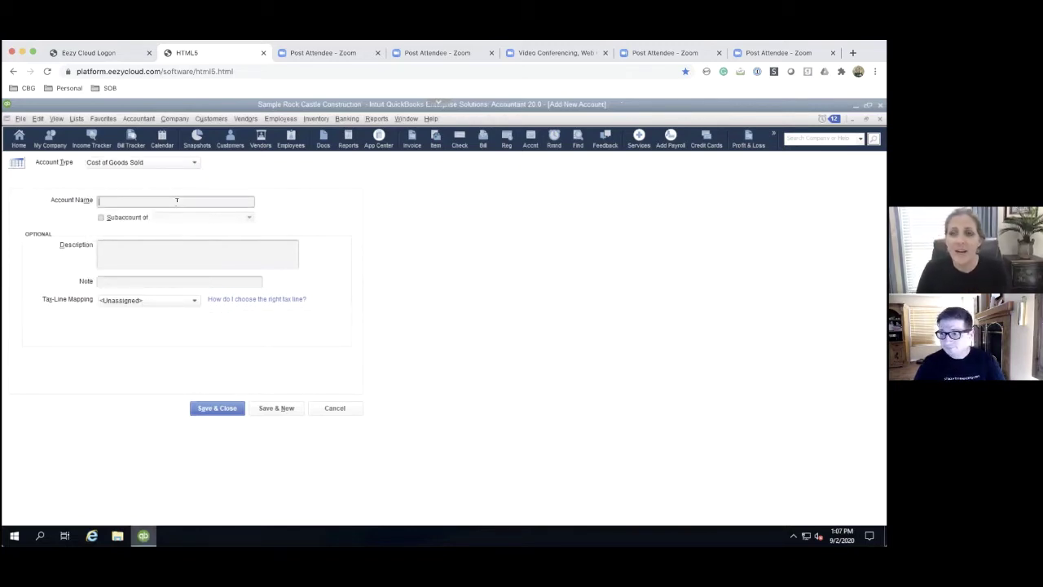
pyautogui.write('Consi')
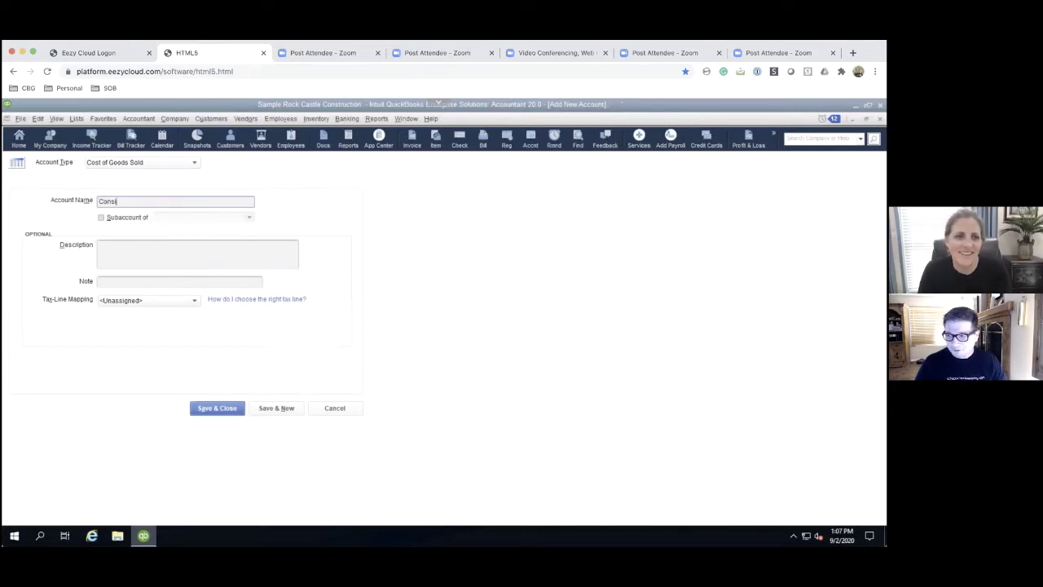
pyautogui.write('gnment')
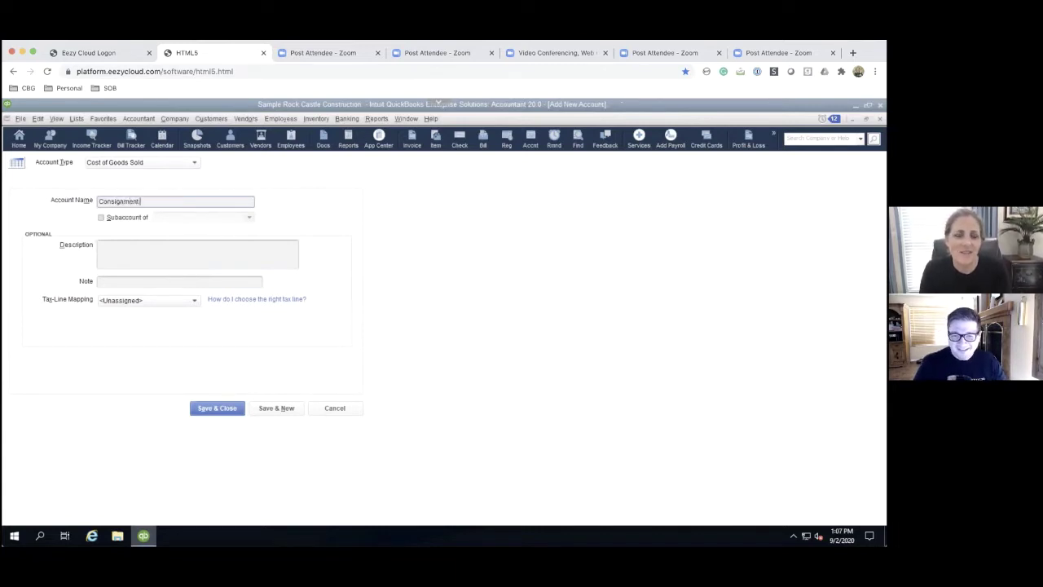
pyautogui.write(' Exp')
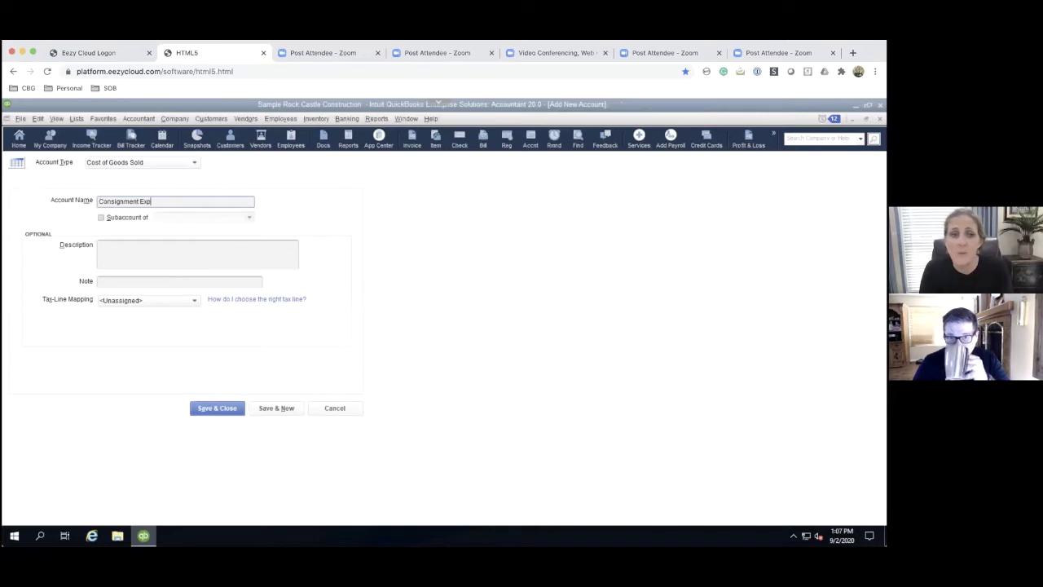
pyautogui.write('ense')
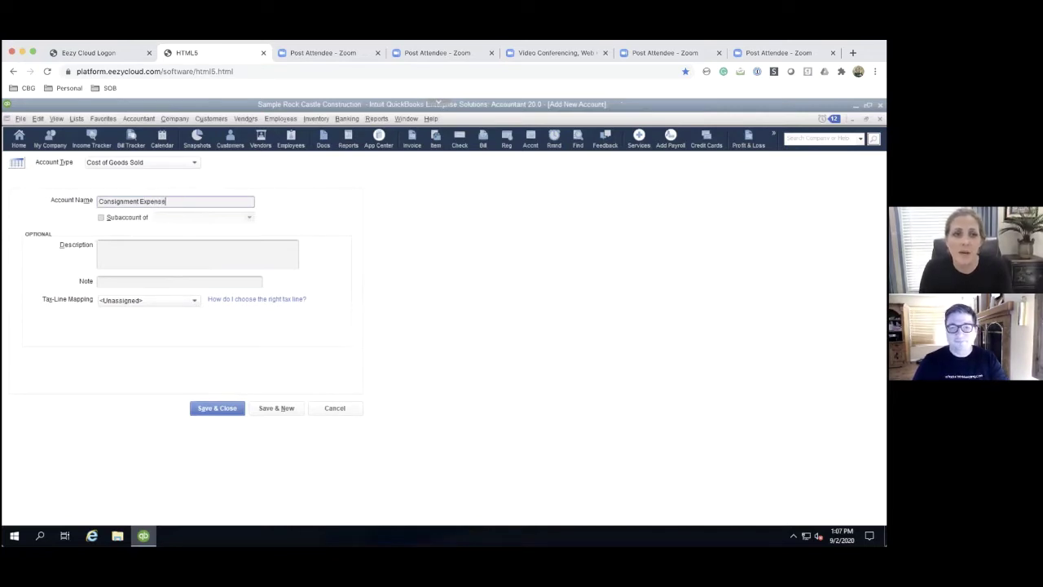
pyautogui.click(206, 409)
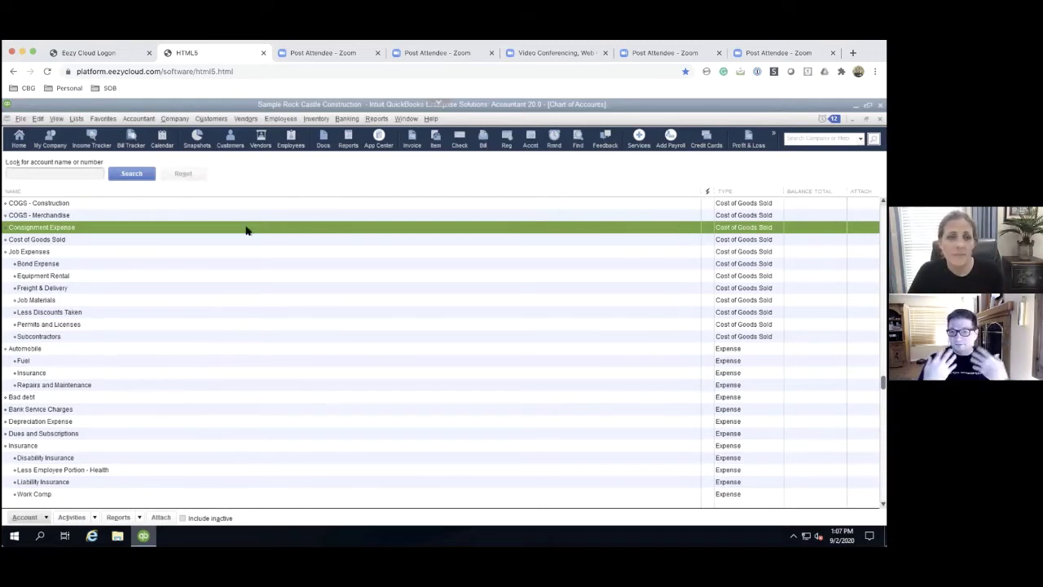
# Start a new item in the Item List with the type Non-inventory Part.
pyautogui.click(77, 119)
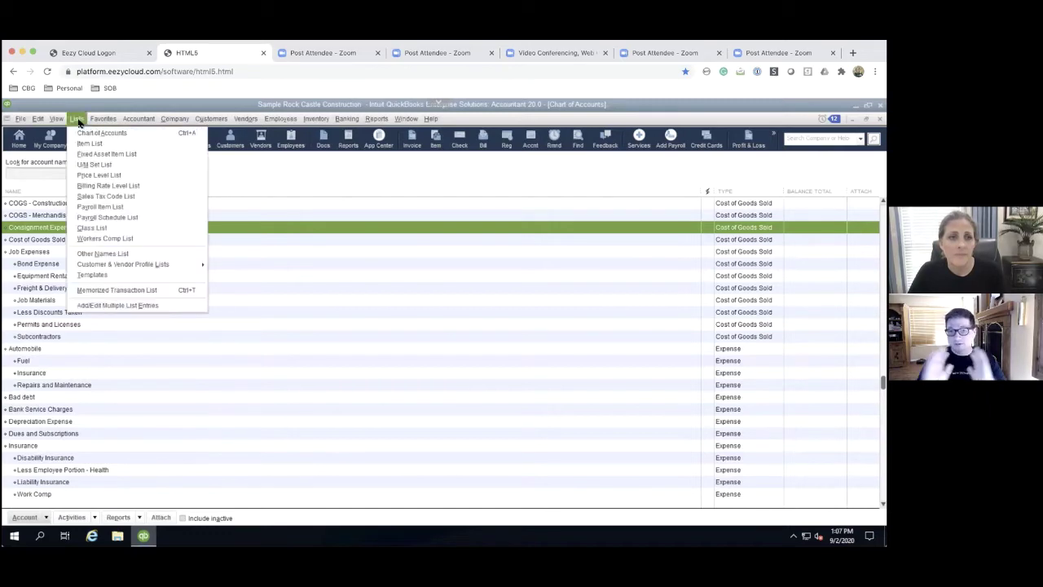
pyautogui.click(86, 142)
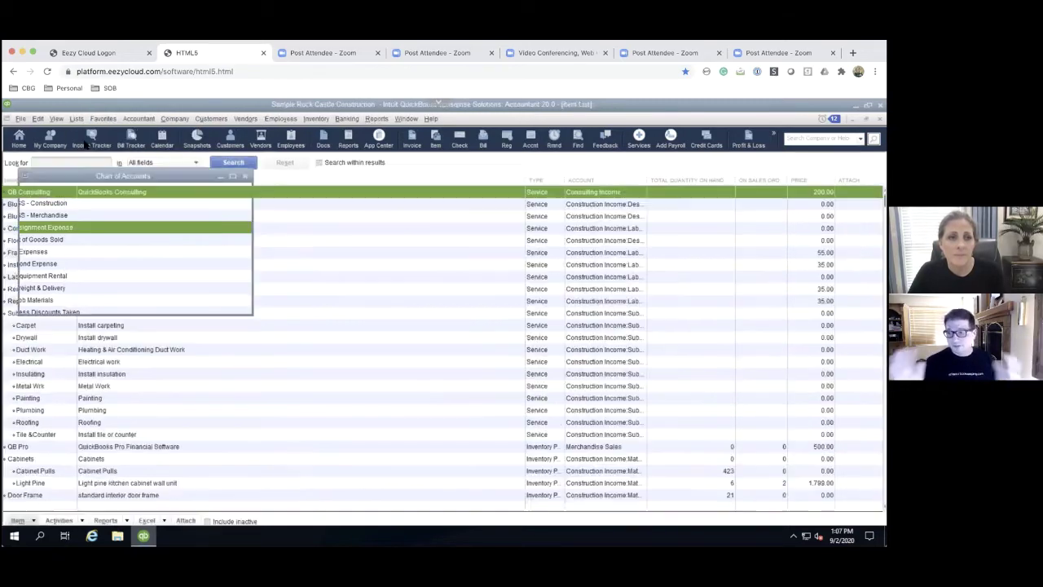
pyautogui.click(19, 517)
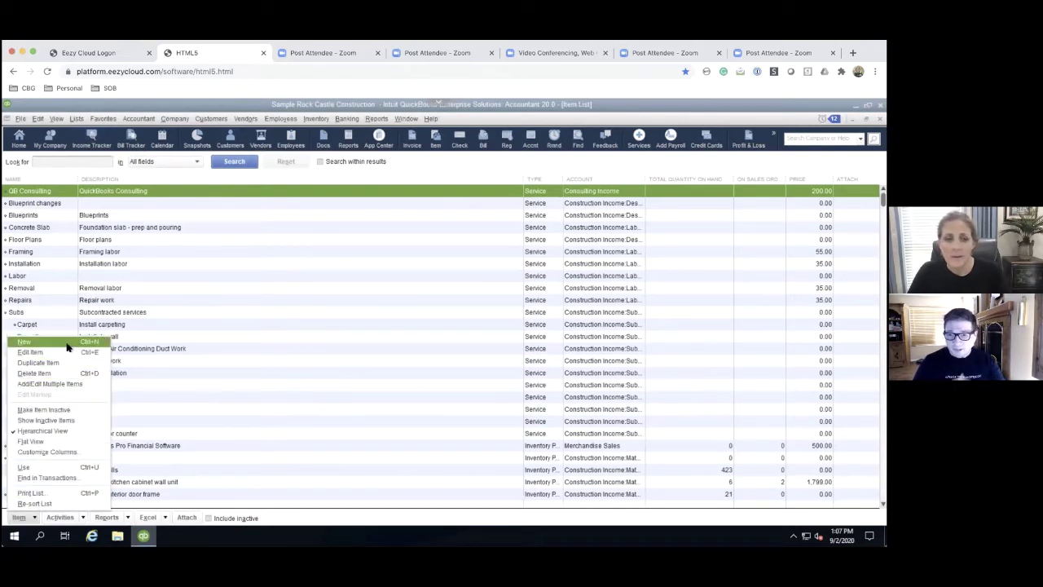
pyautogui.click(68, 347)
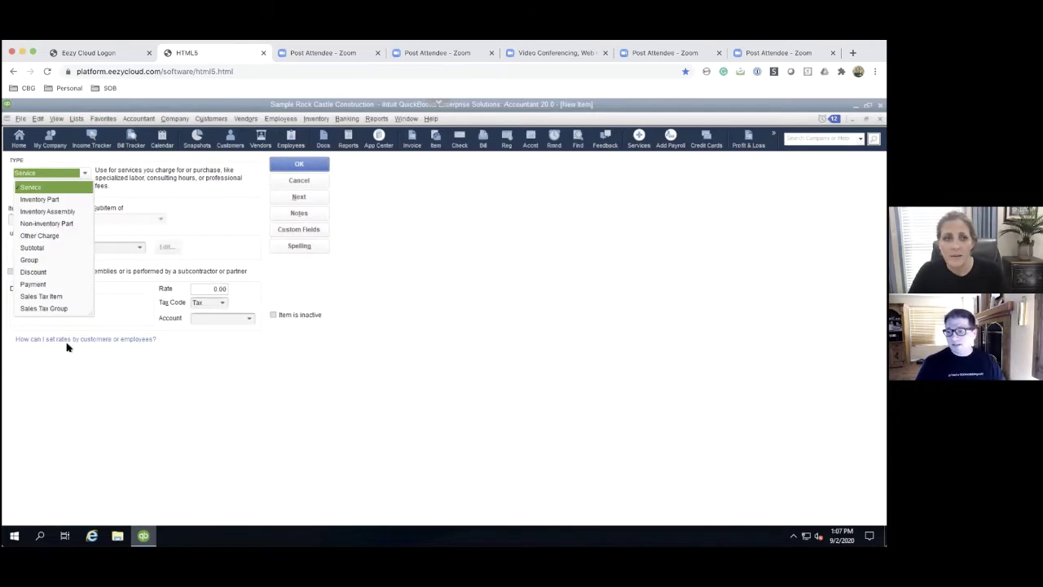
pyautogui.click(65, 223)
# Name the item as the consignor's car, using their first name, and mark it as used in assemblies or purchased for a specific customer:job.
pyautogui.click(57, 219)
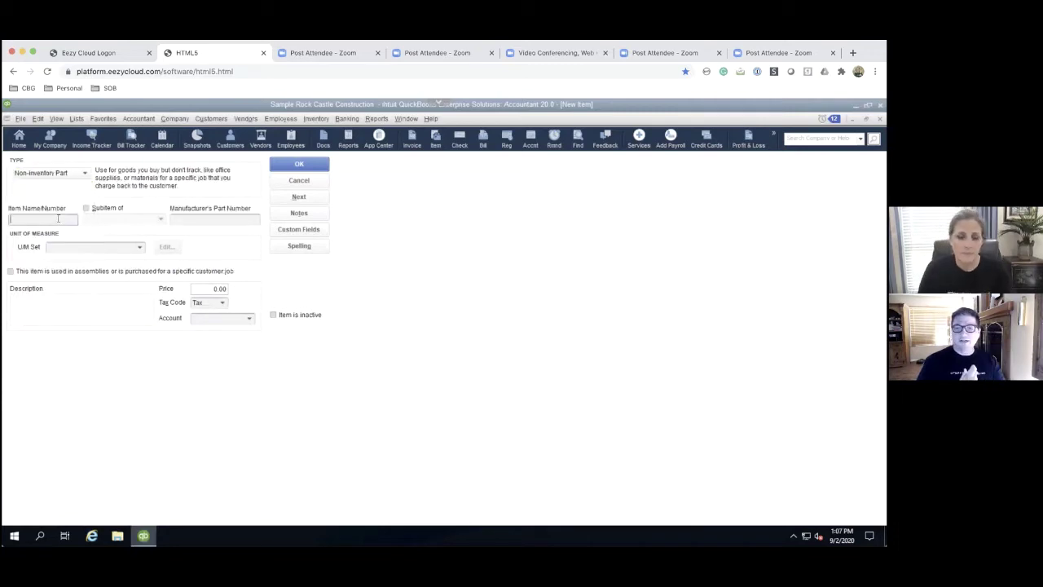
pyautogui.write("Dan's")
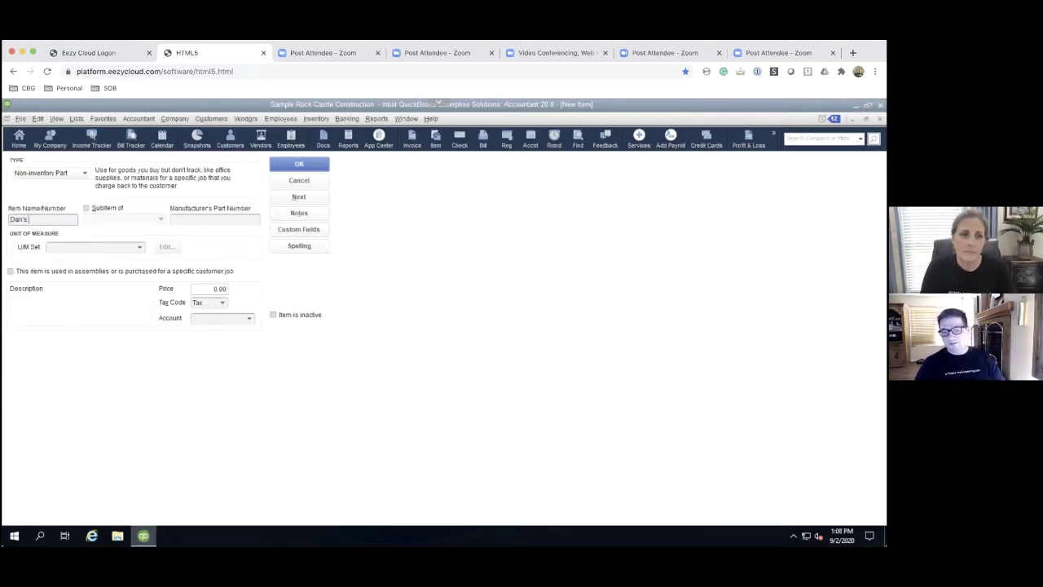
pyautogui.press('BackSpace')
pyautogui.press('BackSpace')
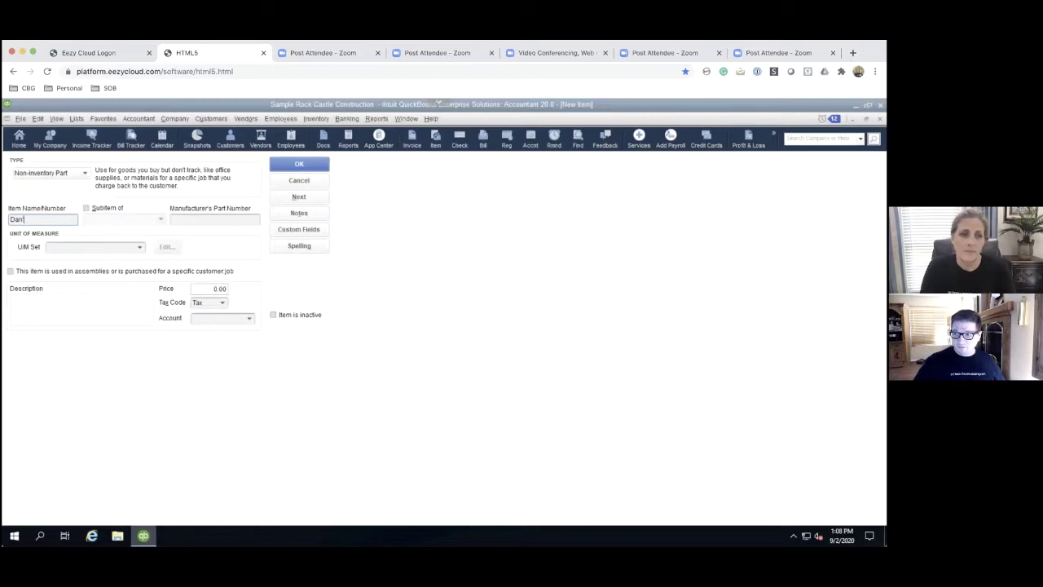
pyautogui.write("'s Car")
pyautogui.press('Tab')
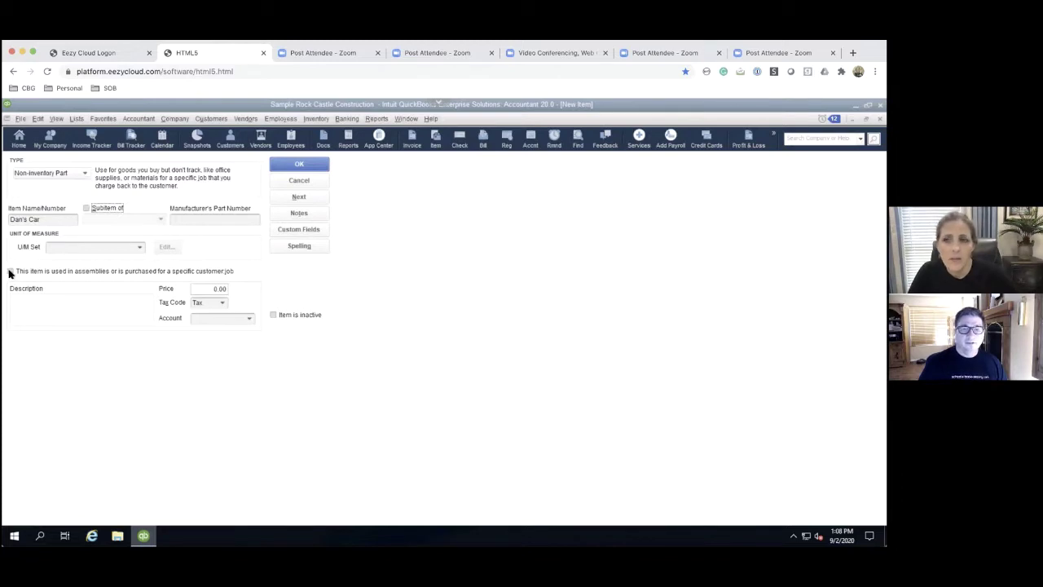
pyautogui.click(10, 272)
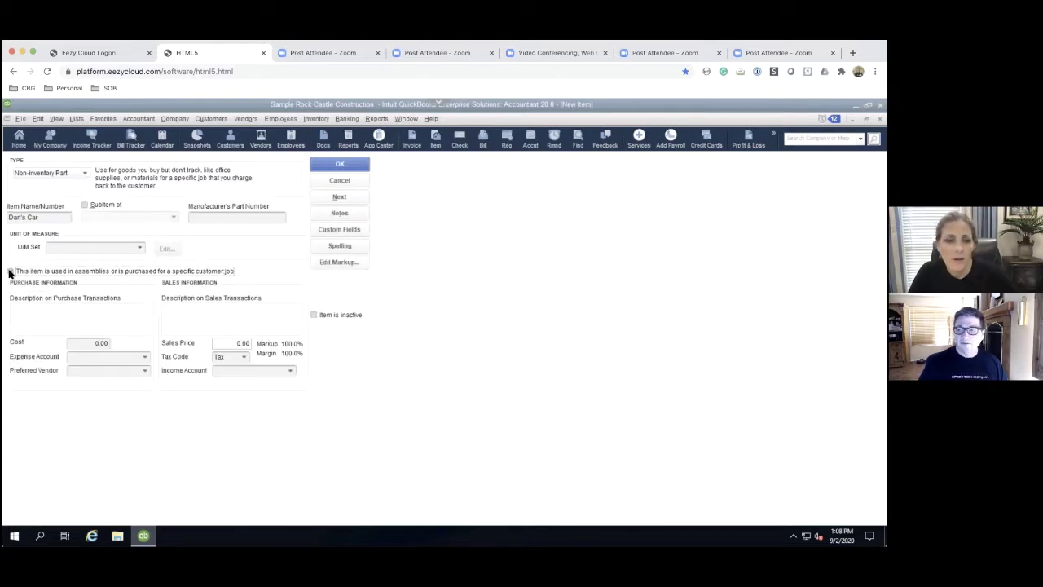
# Enter a purchase description identifying the item as the consignor's old car and set the cost to 400.
pyautogui.click(17, 313)
pyautogui.write('Old ca')
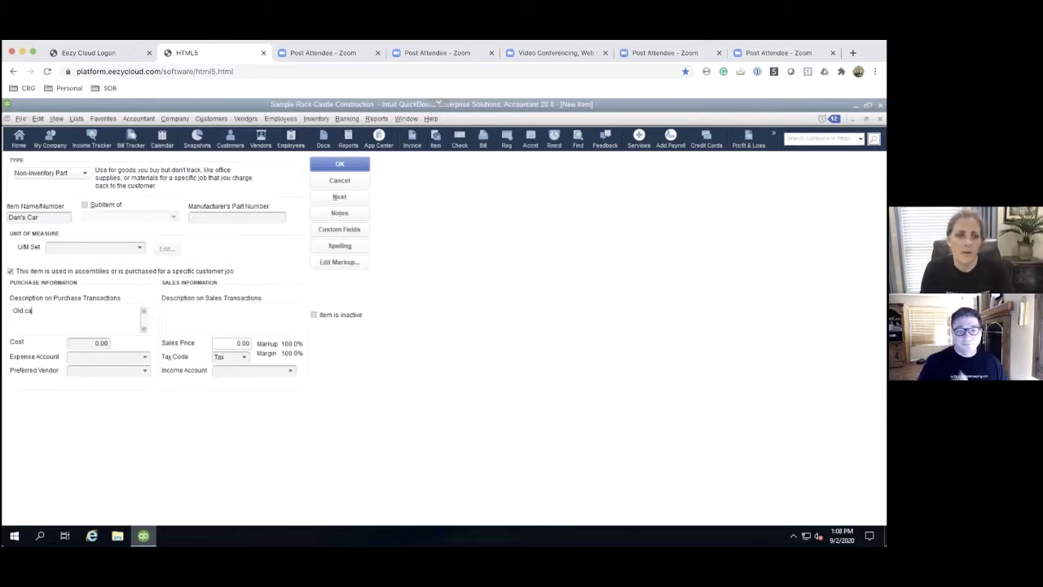
pyautogui.write('r by Dan')
pyautogui.press('Tab')
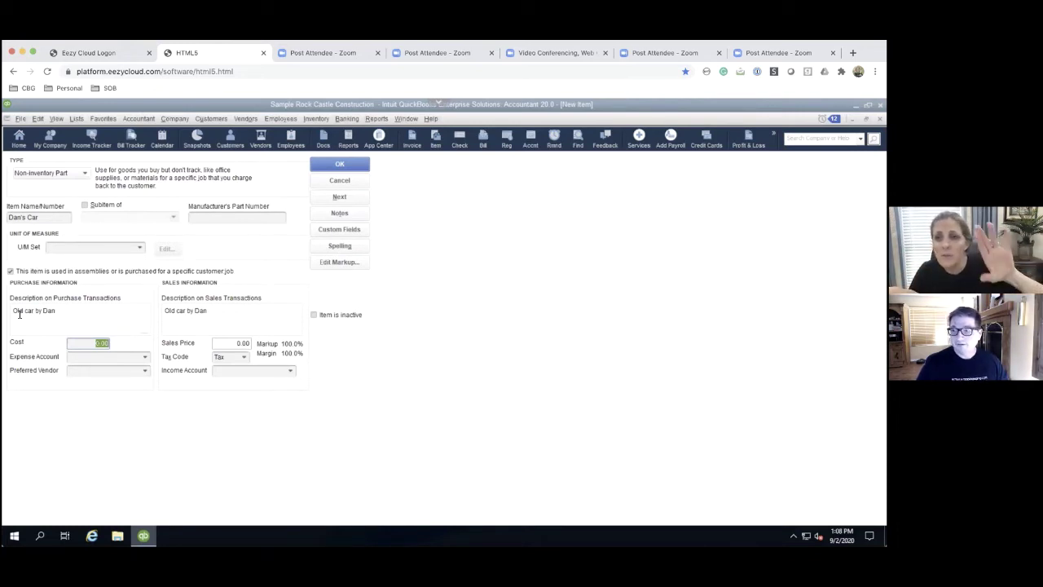
pyautogui.write('400')
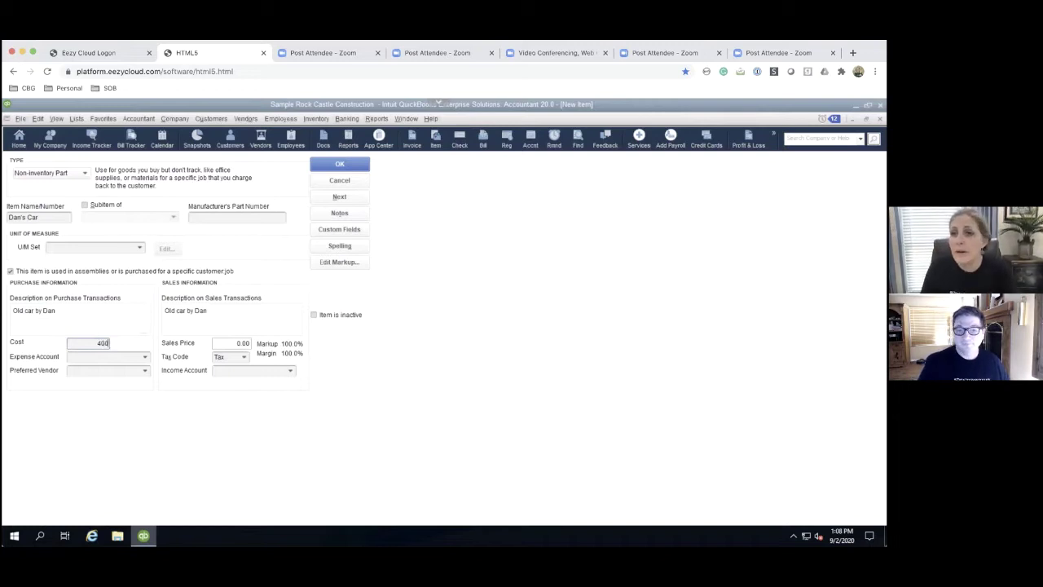
pyautogui.press('Tab')
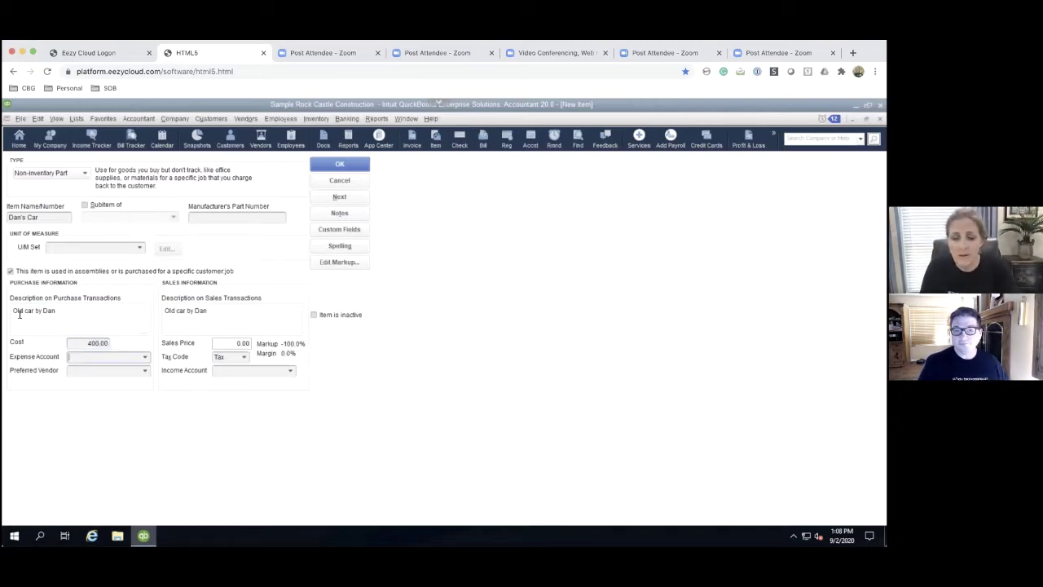
# Set the item's expense account to Consignment Expense.
pyautogui.write('cost')
pyautogui.press('BackSpace')
pyautogui.press('BackSpace')
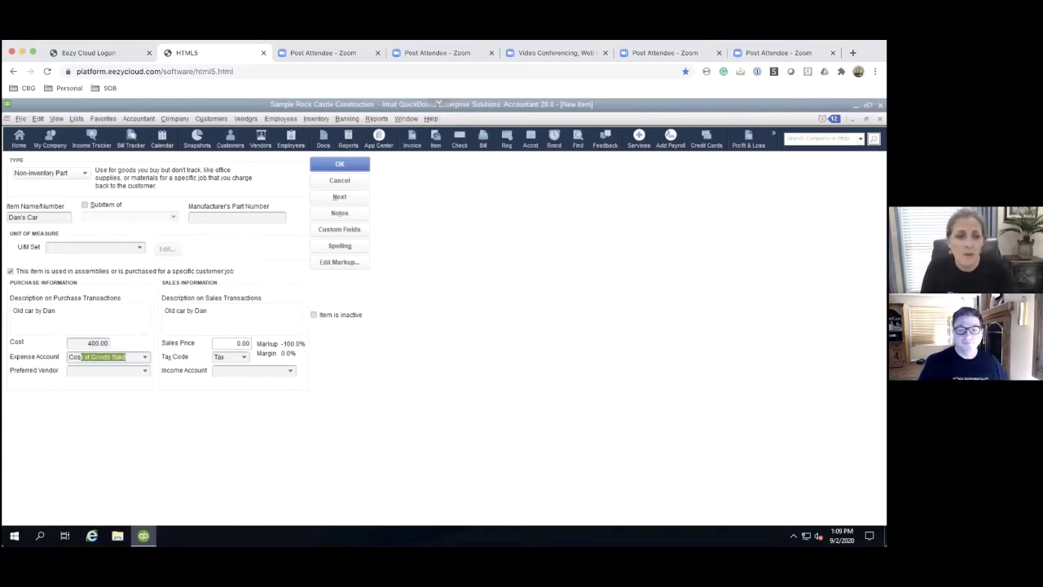
pyautogui.write('nsignment Expense')
pyautogui.press('Tab')
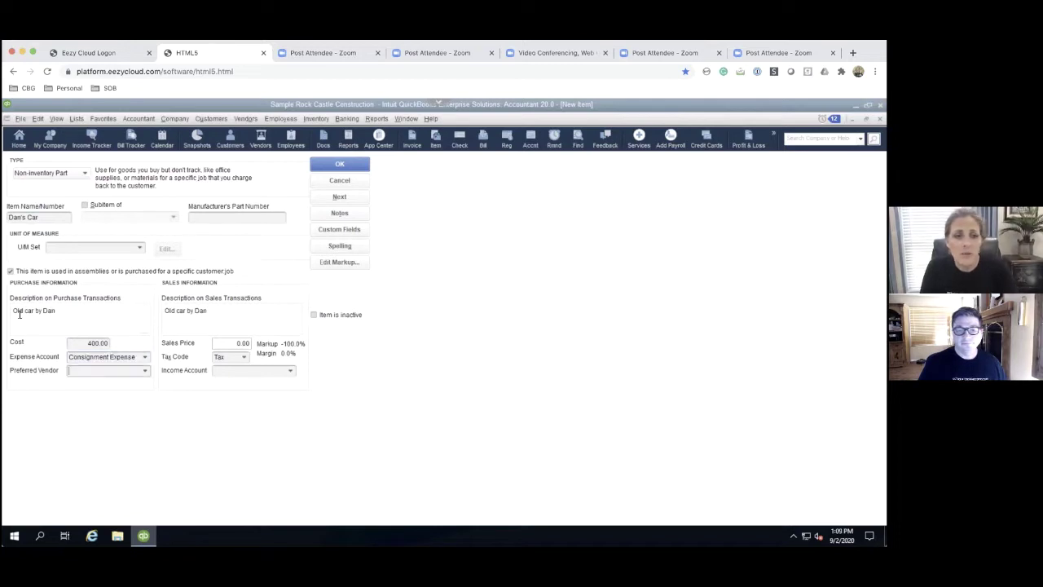
# Set the preferred vendor to the consignor's first name and quick-add it to the Vendor list.
pyautogui.write('Da')
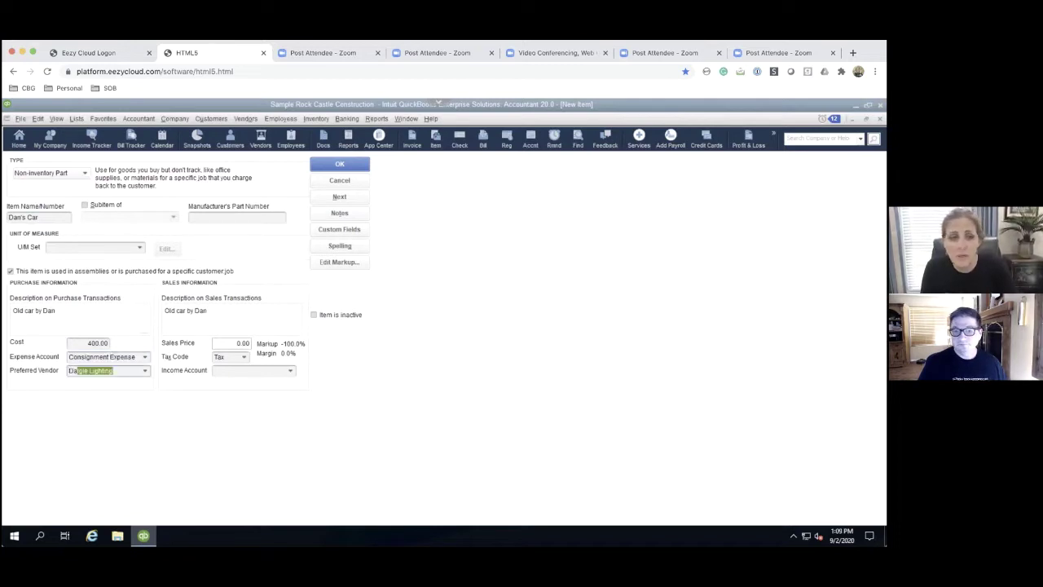
pyautogui.write('n')
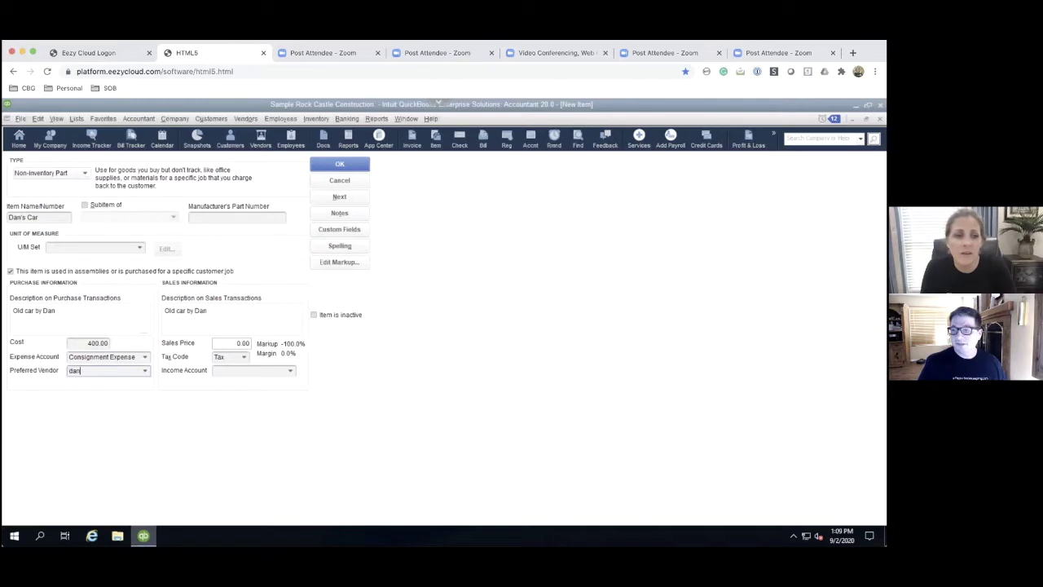
pyautogui.press('BackSpace')
pyautogui.write('n')
pyautogui.press('BackSpace')
pyautogui.write('n')
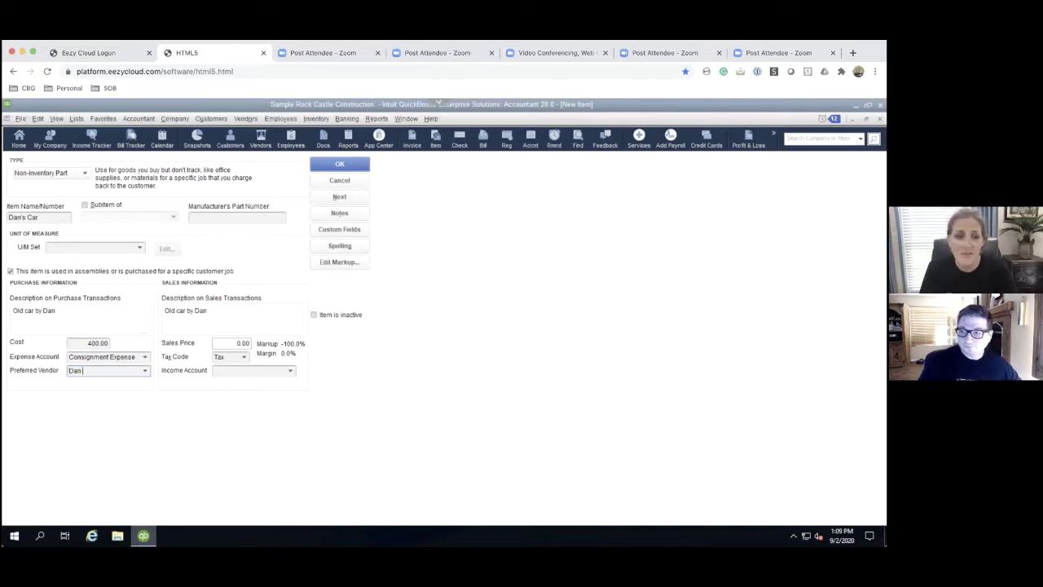
pyautogui.click(19, 318)
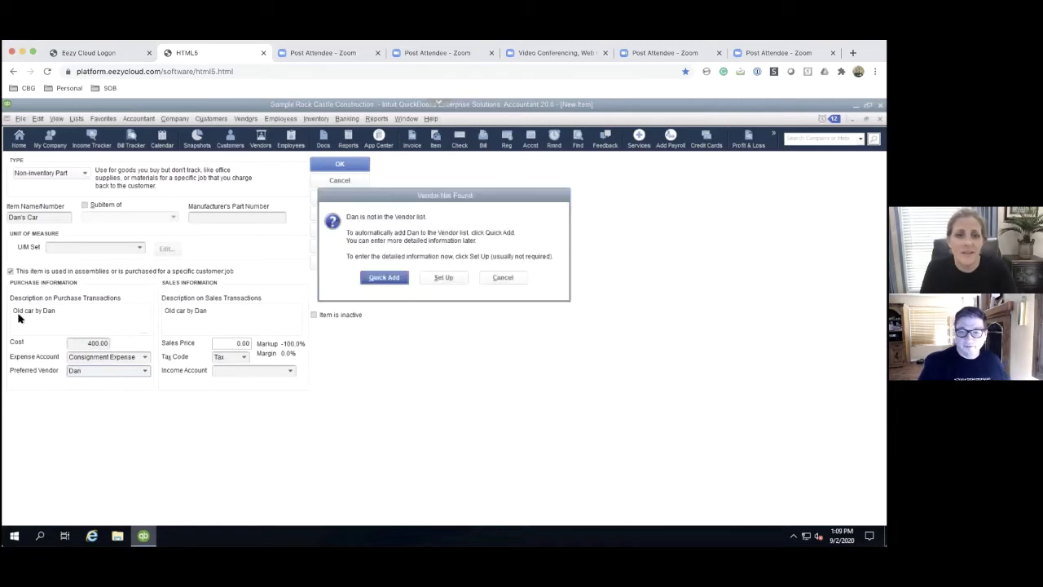
pyautogui.press('Tab')
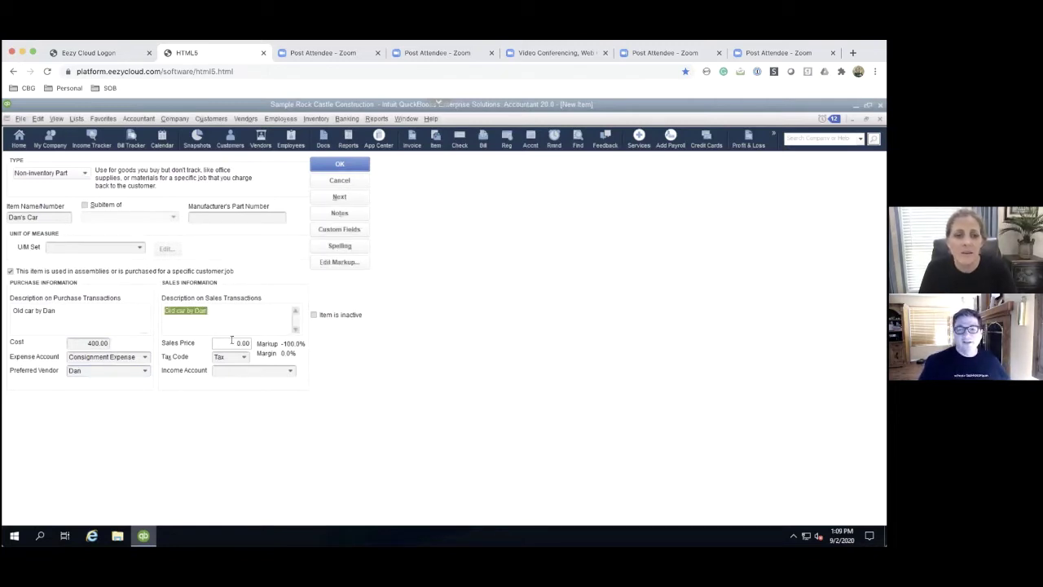
# Set the item's sales price to 1,000.
pyautogui.press('Tab')
pyautogui.write('1000')
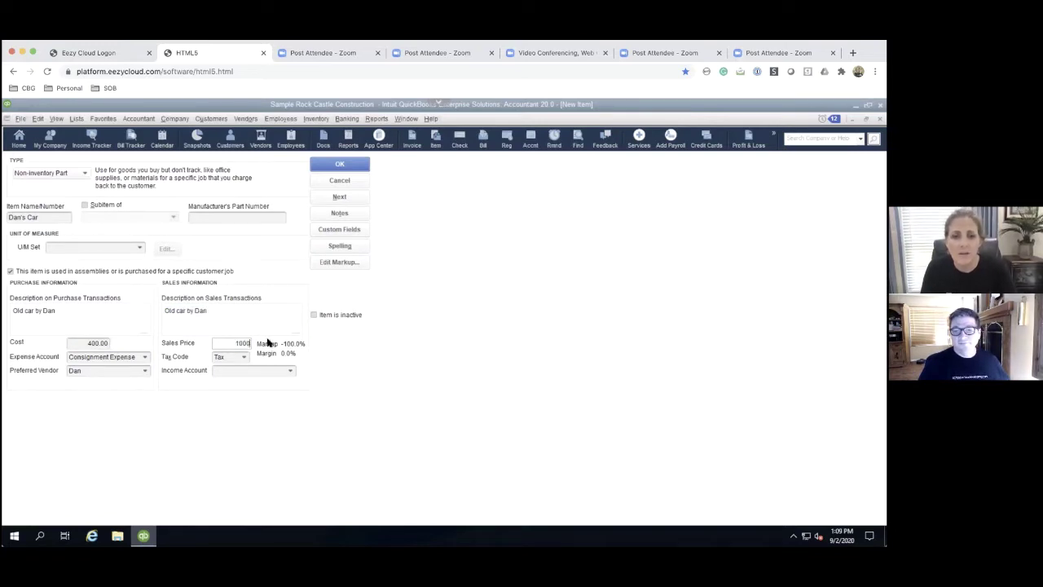
pyautogui.press('Tab')
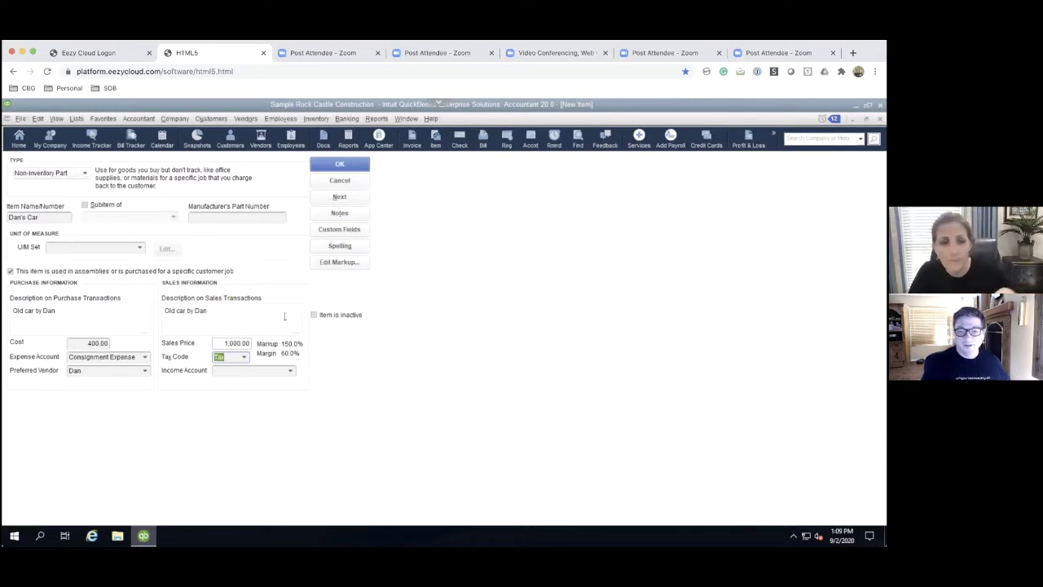
# Set the item's income account to Consignment Income and save the item.
pyautogui.click(262, 369)
pyautogui.write('Consignment Expense')
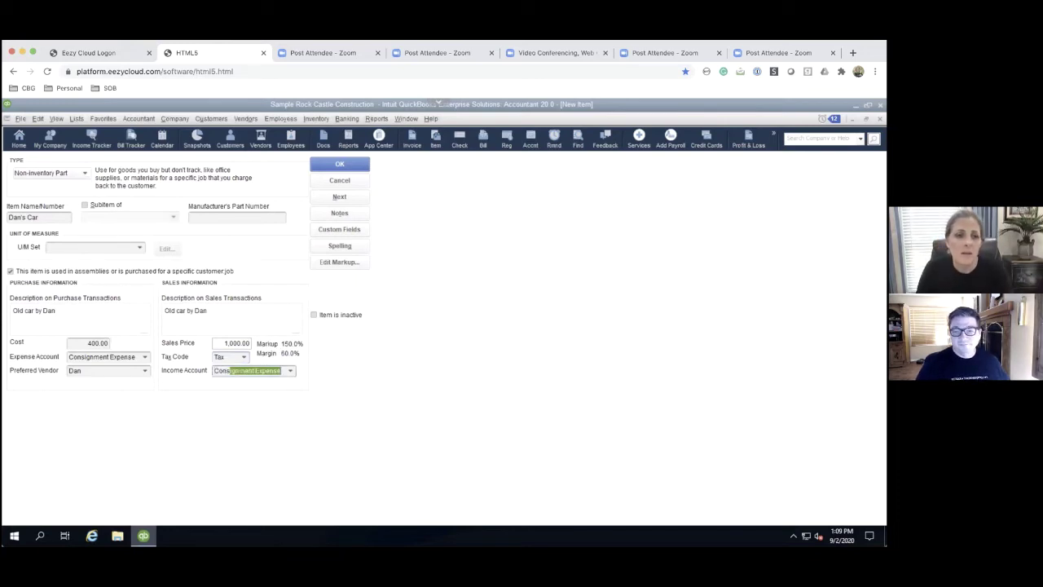
pyautogui.click(289, 372)
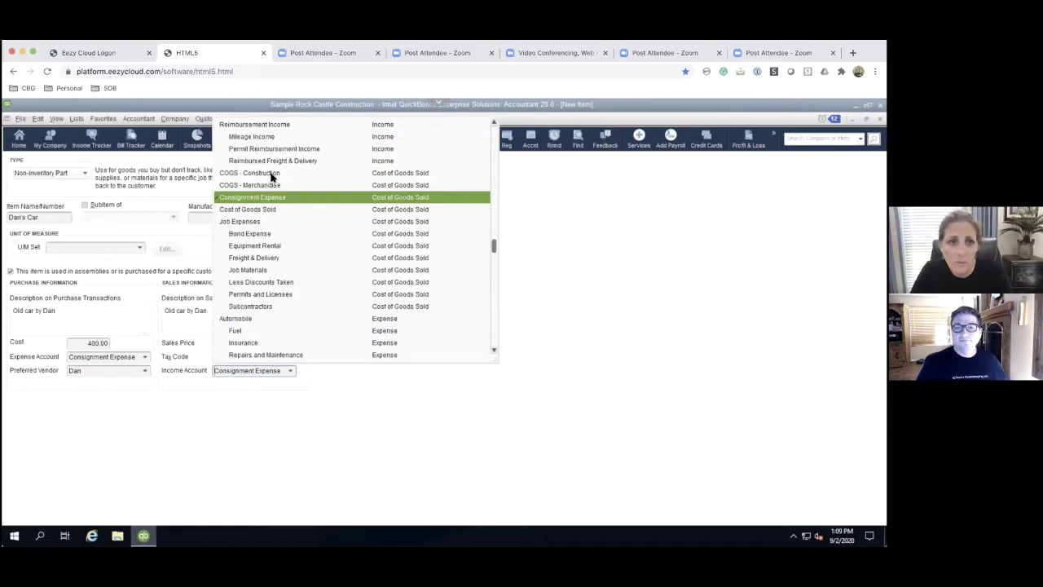
pyautogui.moveTo(494, 249); pyautogui.dragTo(494, 213)
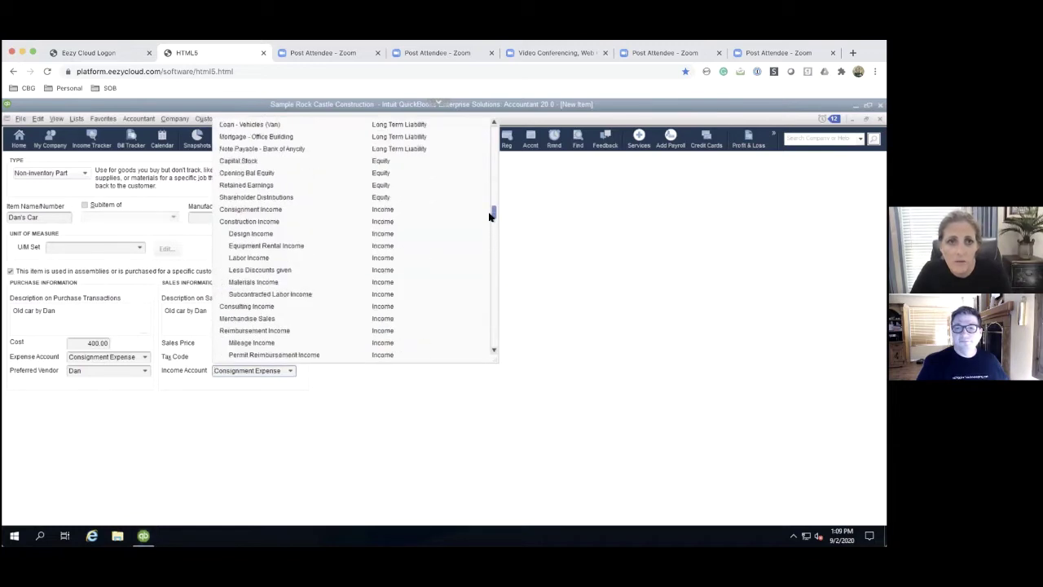
pyautogui.click(259, 209)
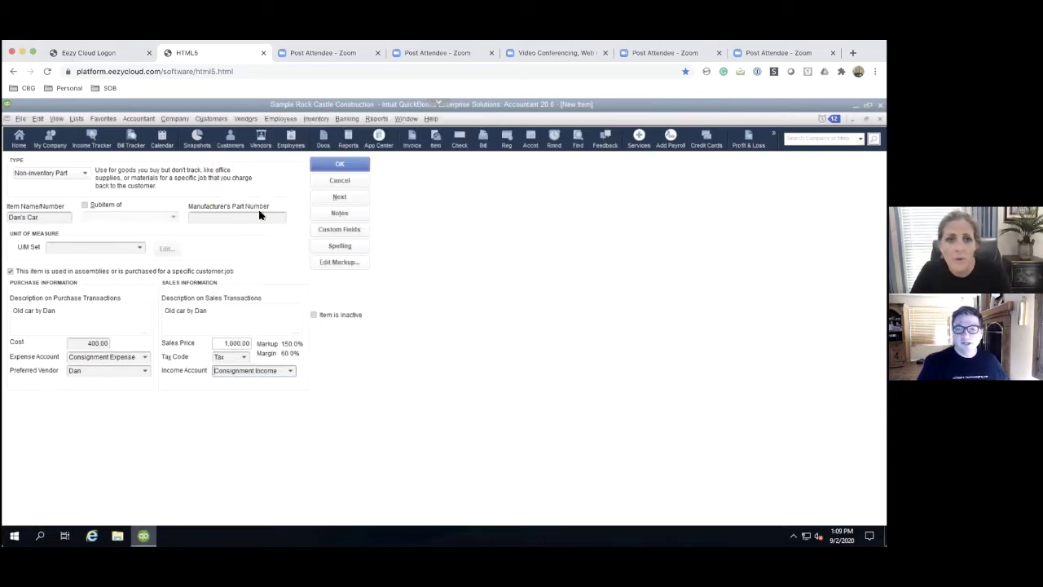
pyautogui.click(344, 165)
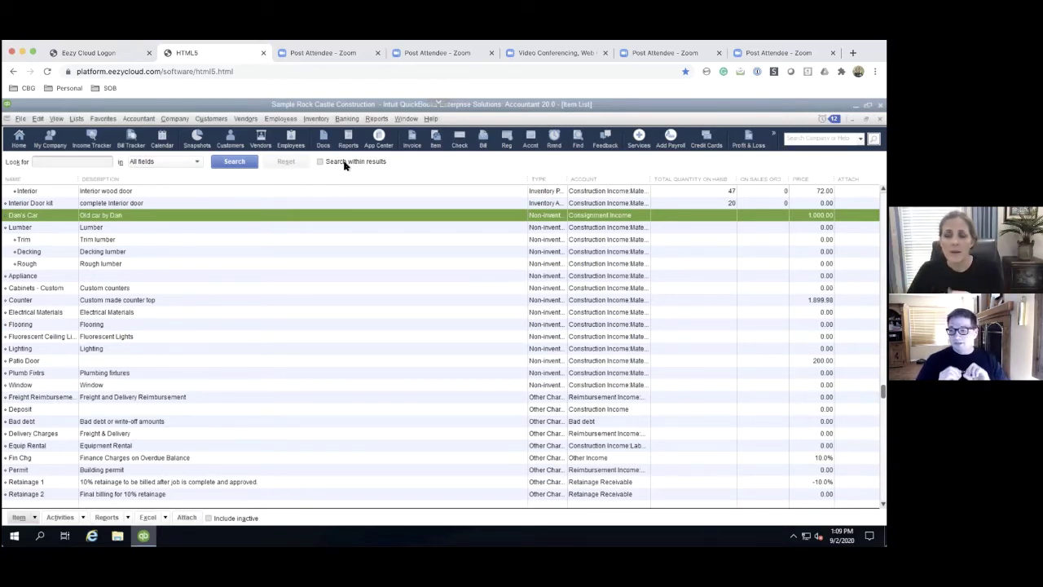
# Start a new purchase order with the consignor as the vendor and the consignor's class.
pyautogui.click(246, 120)
pyautogui.click(247, 198)
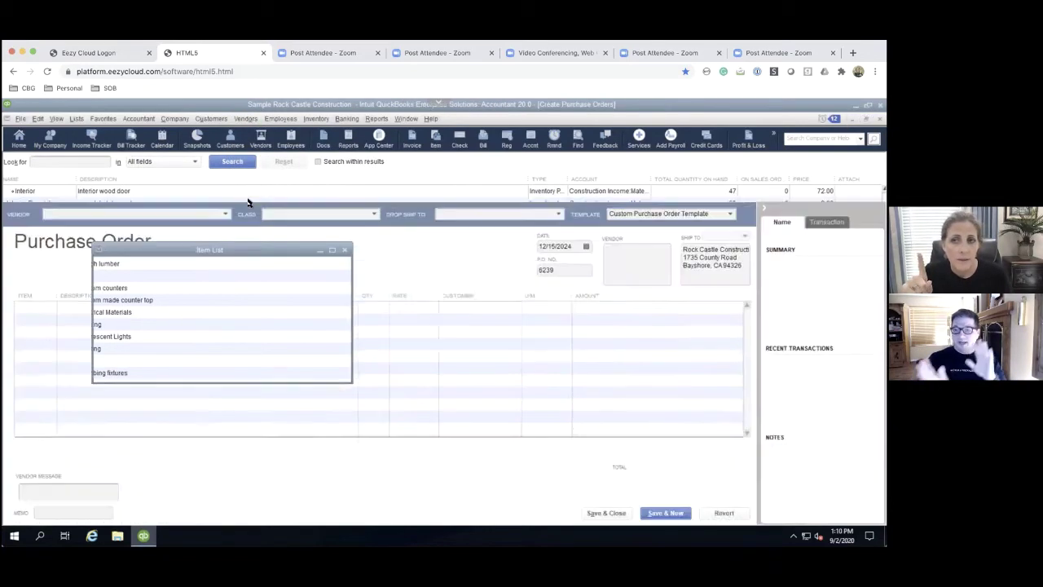
pyautogui.write('Dan')
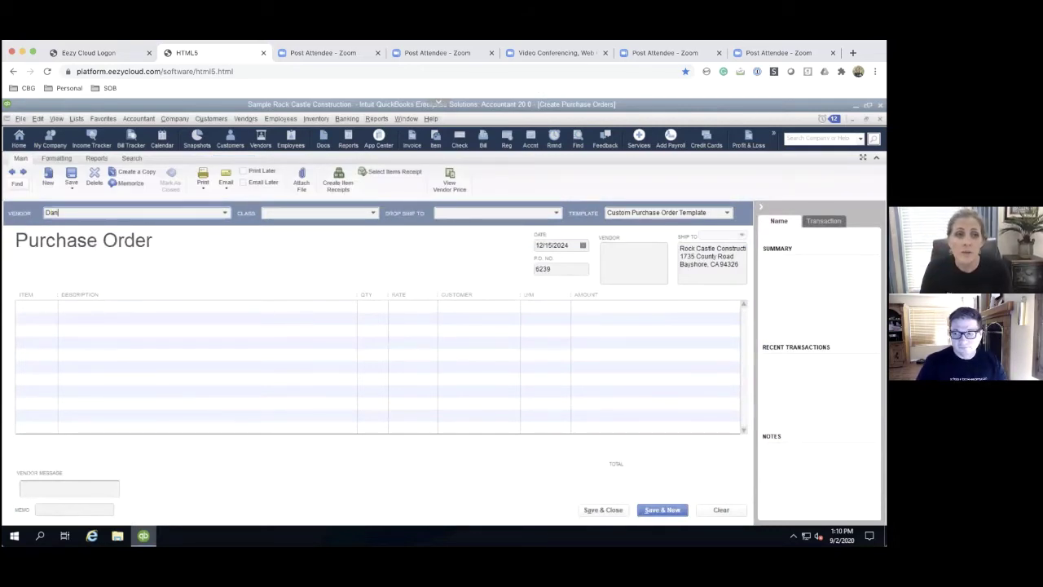
pyautogui.press('Tab')
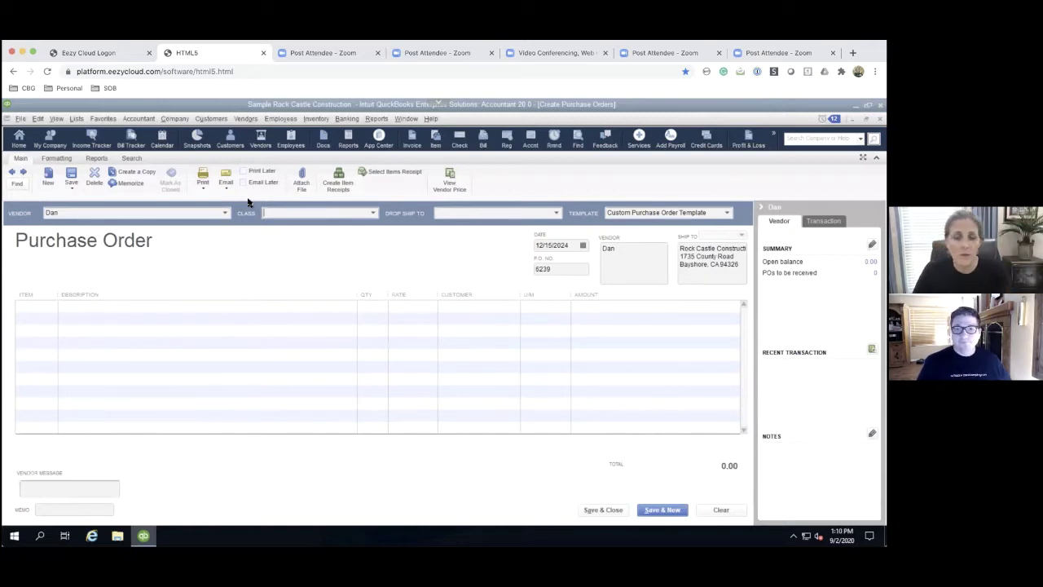
pyautogui.write('Dan')
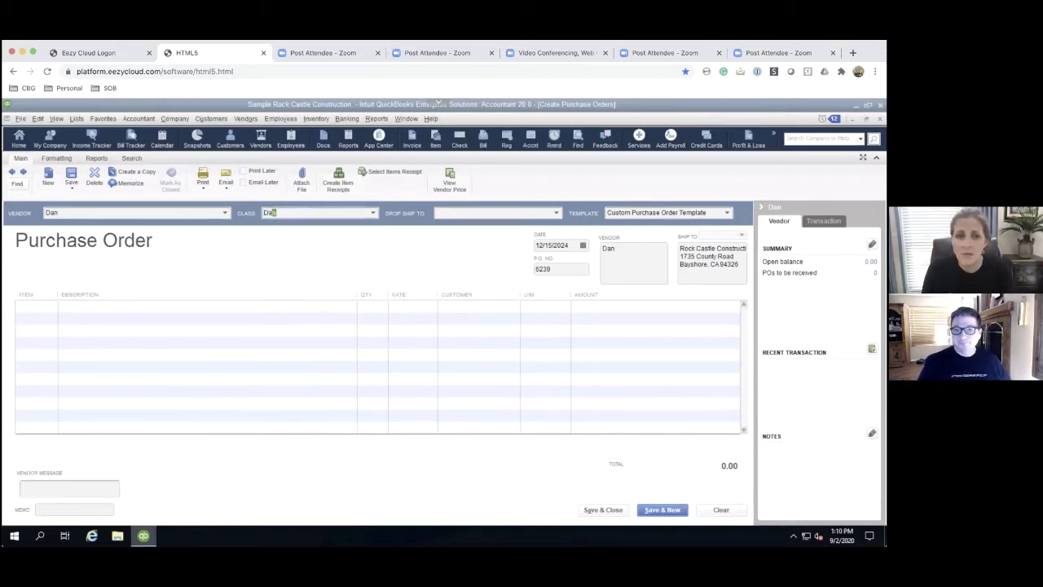
pyautogui.press('Tab')
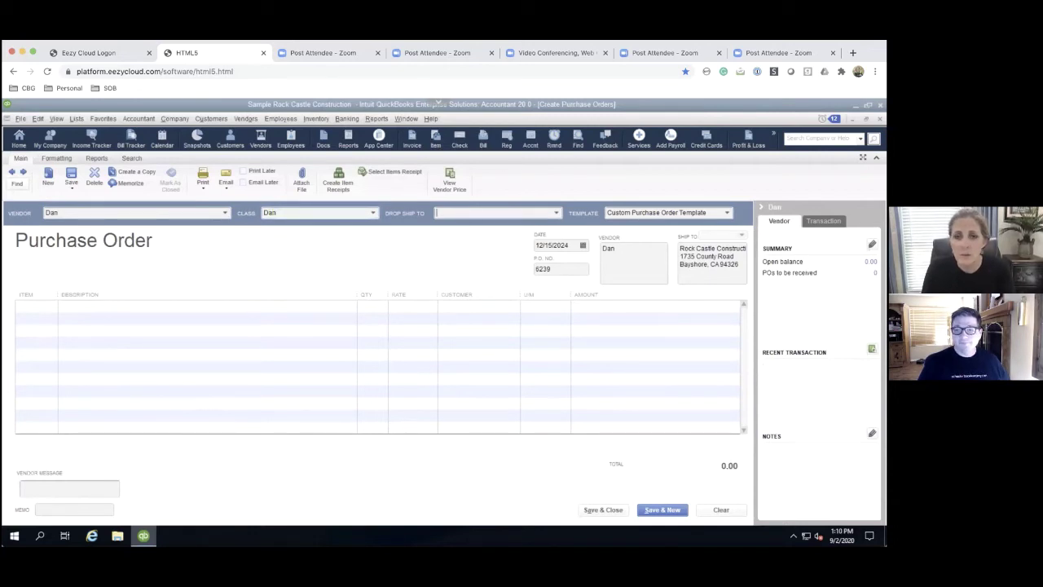
# Add the consignor's car item to the purchase order with quantity 1, then save and close the order.
pyautogui.click(45, 307)
pyautogui.write('Dan')
pyautogui.press('Tab')
pyautogui.press('Tab')
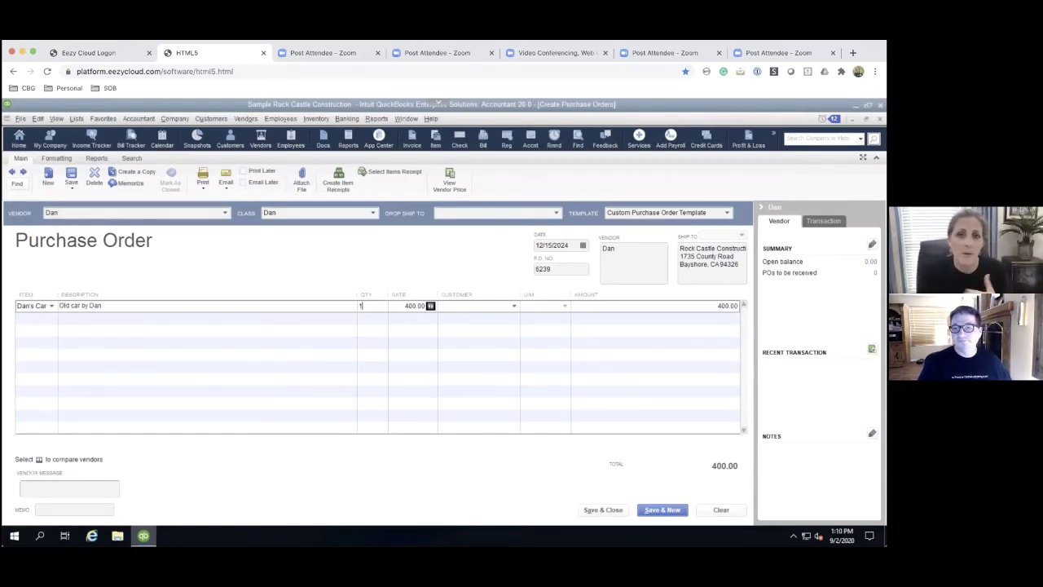
pyautogui.click(605, 510)
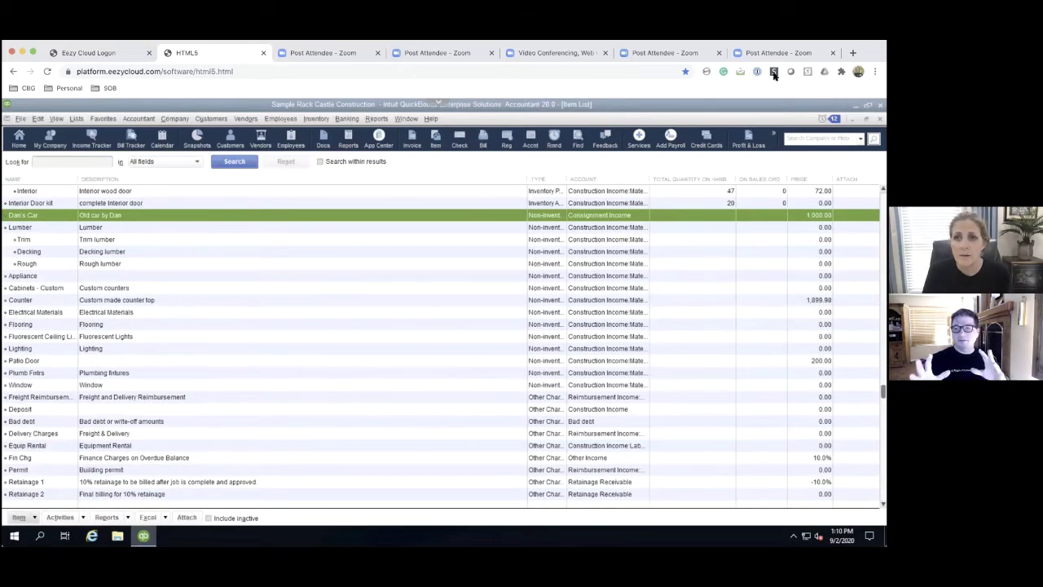
# Try to add the Quantity On Purchase Order column to the Item List.
pyautogui.rightClick(756, 179)
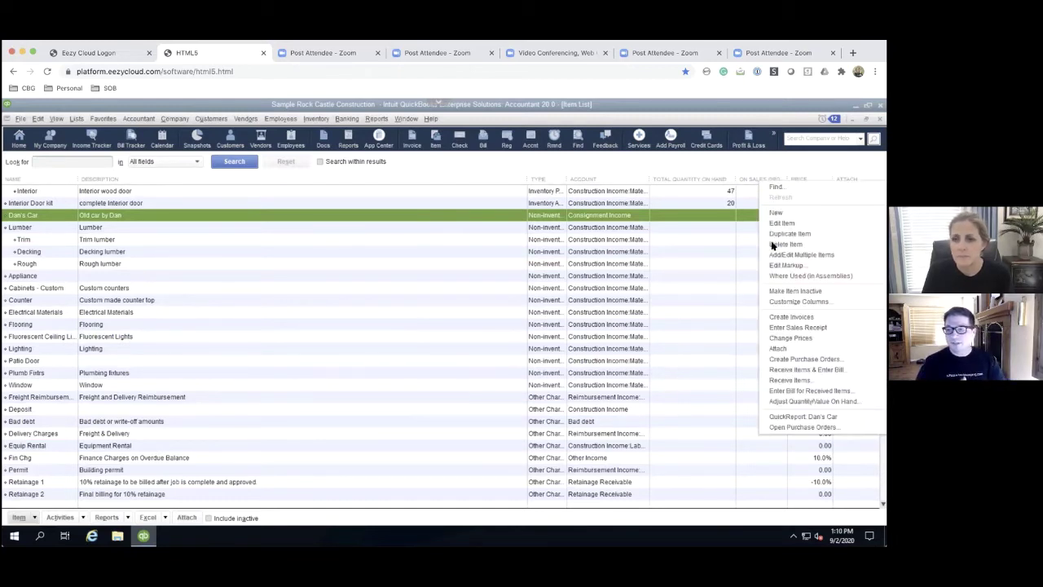
pyautogui.click(774, 302)
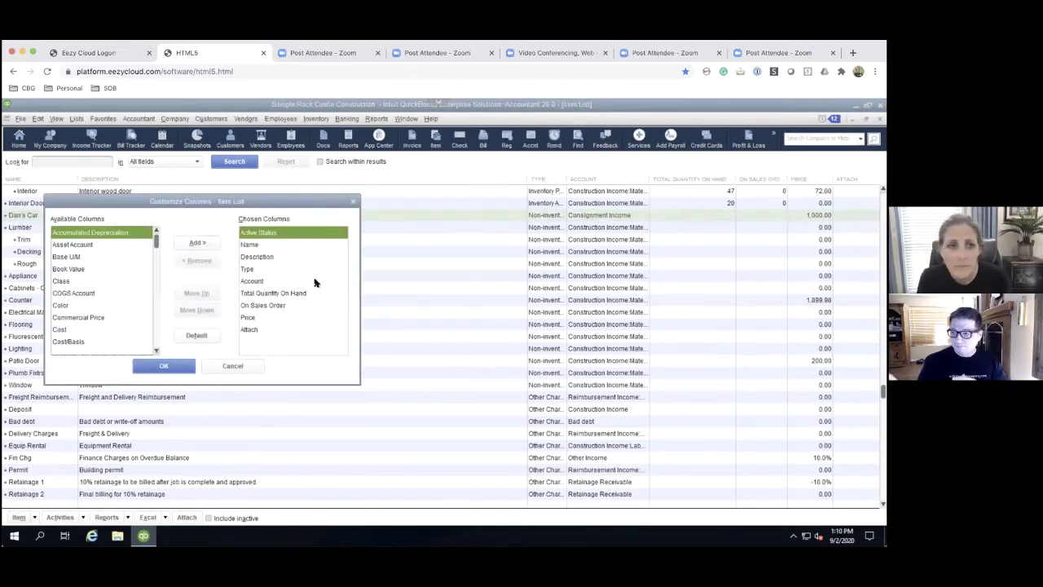
pyautogui.moveTo(155, 242); pyautogui.dragTo(157, 313)
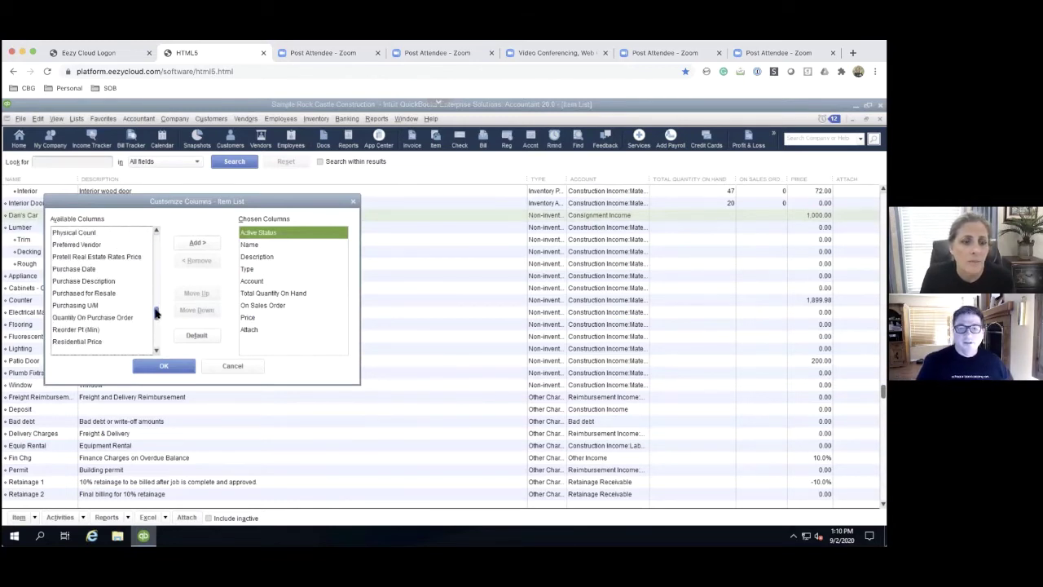
pyautogui.click(124, 317)
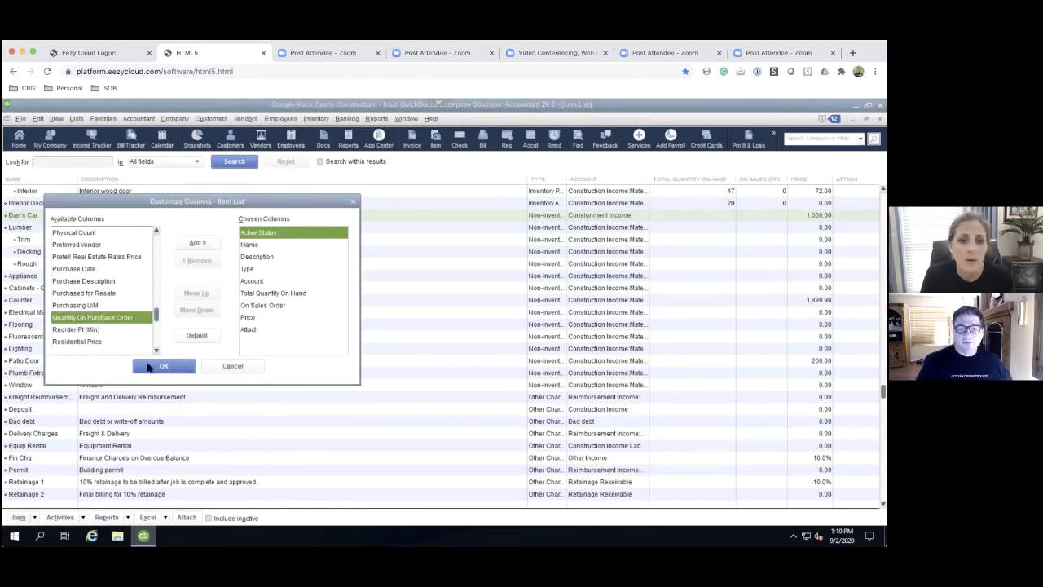
pyautogui.click(153, 366)
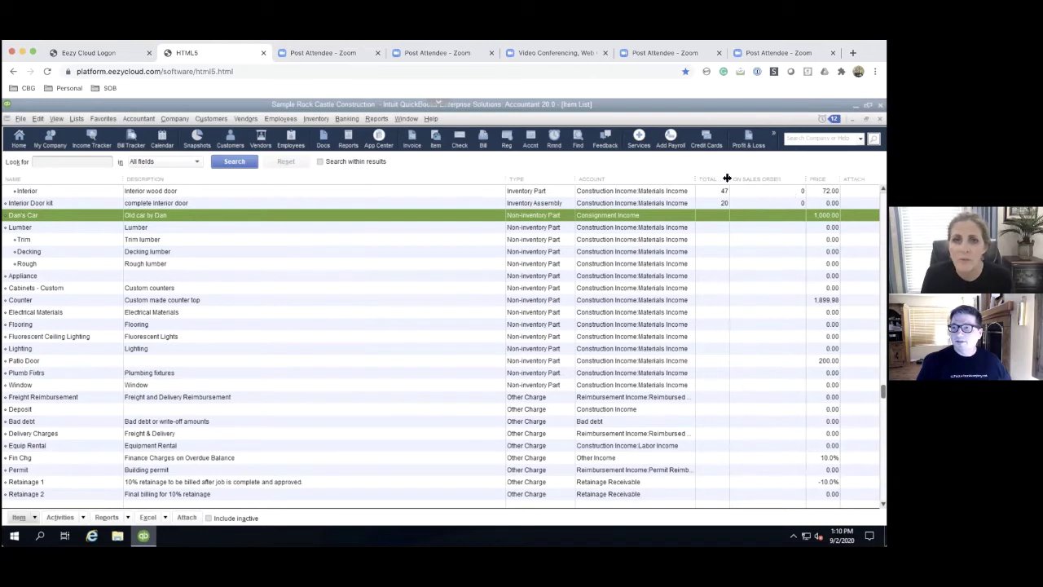
# Narrow the Description column in the Item List to give the columns after it more room.
pyautogui.moveTo(727, 177); pyautogui.dragTo(730, 179)
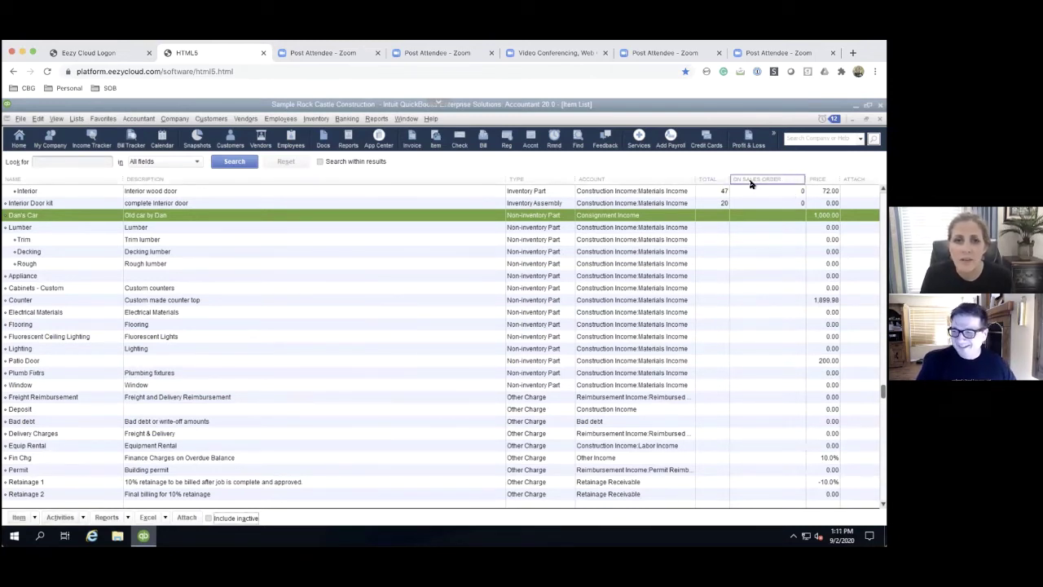
pyautogui.rightClick(751, 185)
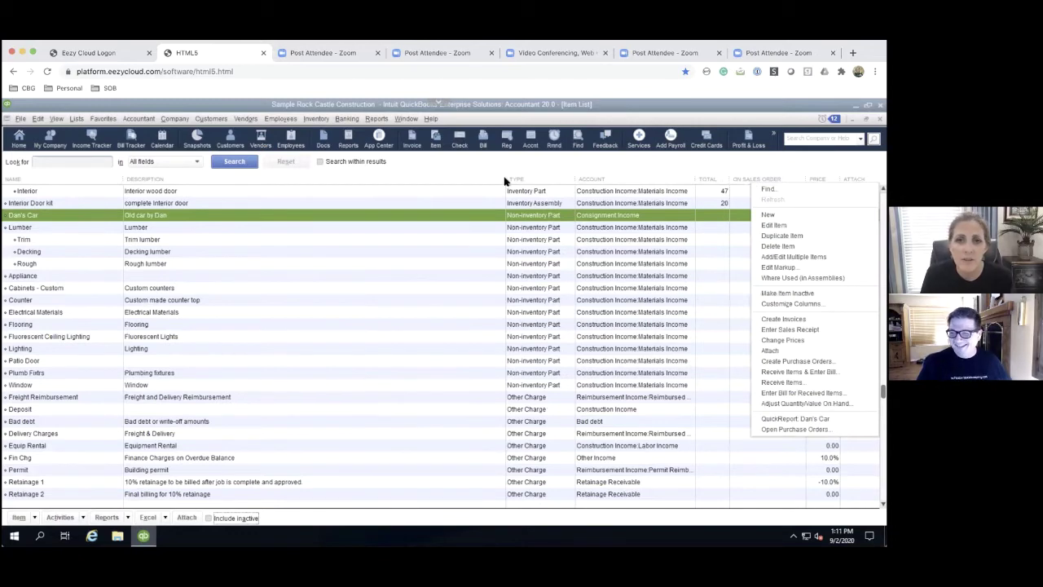
pyautogui.moveTo(504, 181); pyautogui.dragTo(306, 189)
# Add the Quantity On Purchase Order column to the Item List's displayed columns.
pyautogui.rightClick(751, 182)
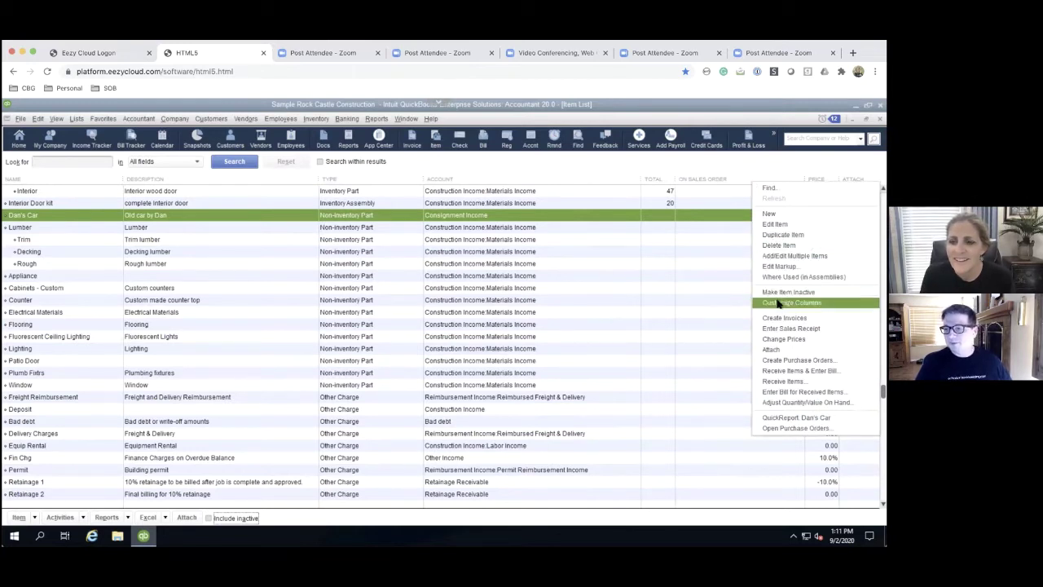
pyautogui.click(778, 303)
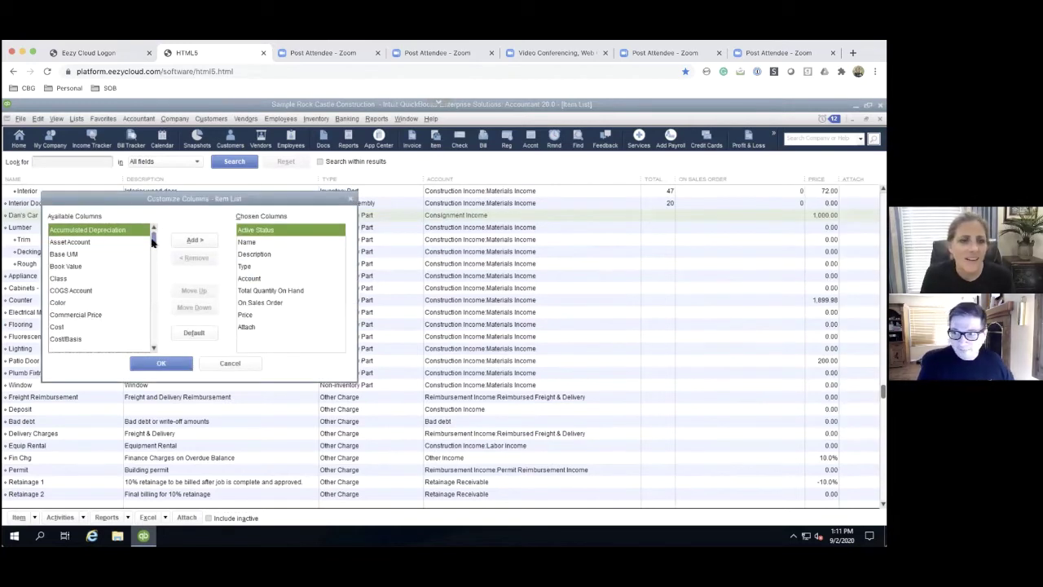
pyautogui.moveTo(151, 242); pyautogui.dragTo(150, 314)
pyautogui.click(98, 317)
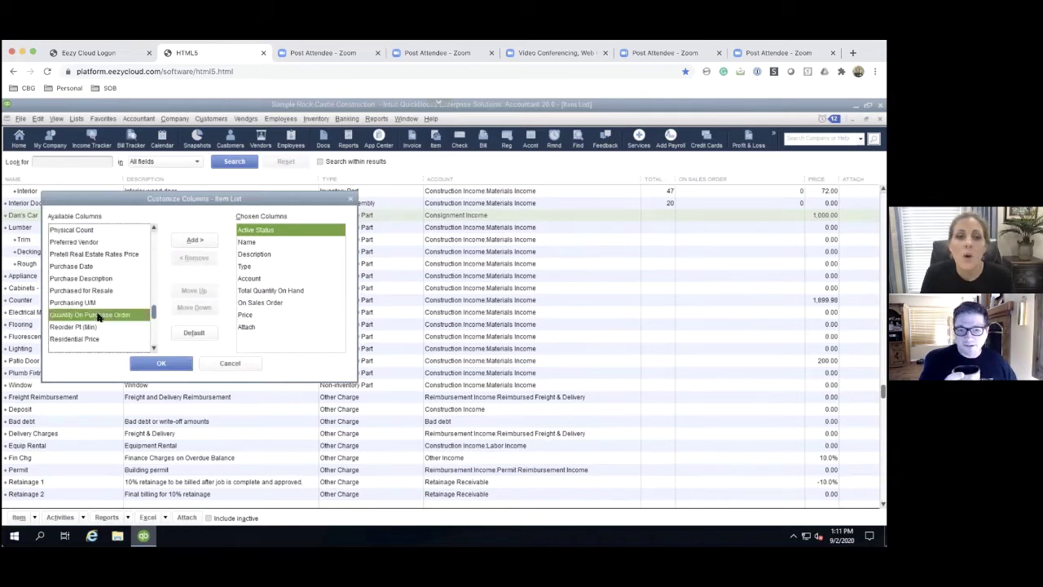
pyautogui.click(204, 240)
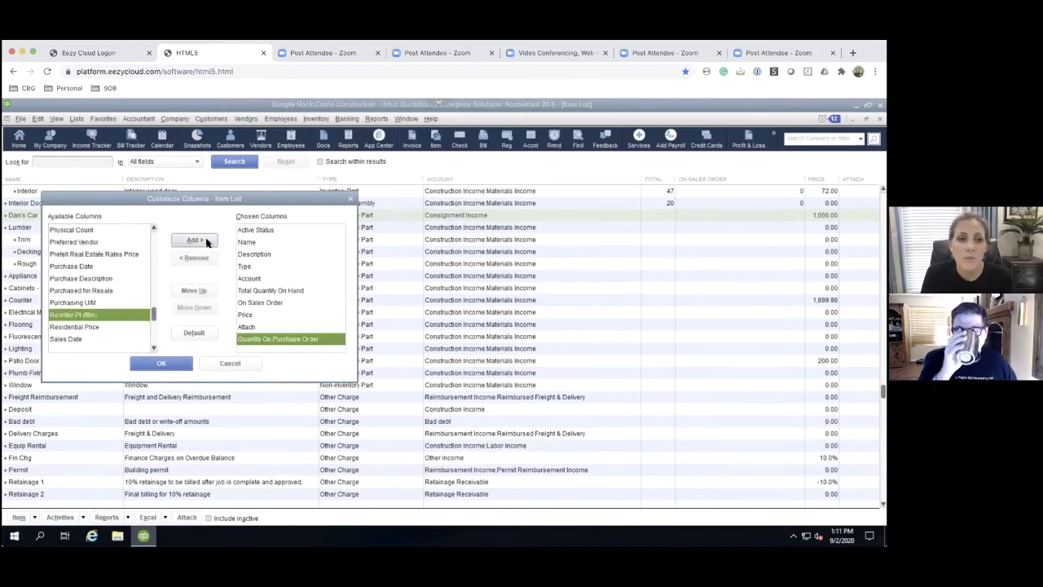
pyautogui.click(160, 365)
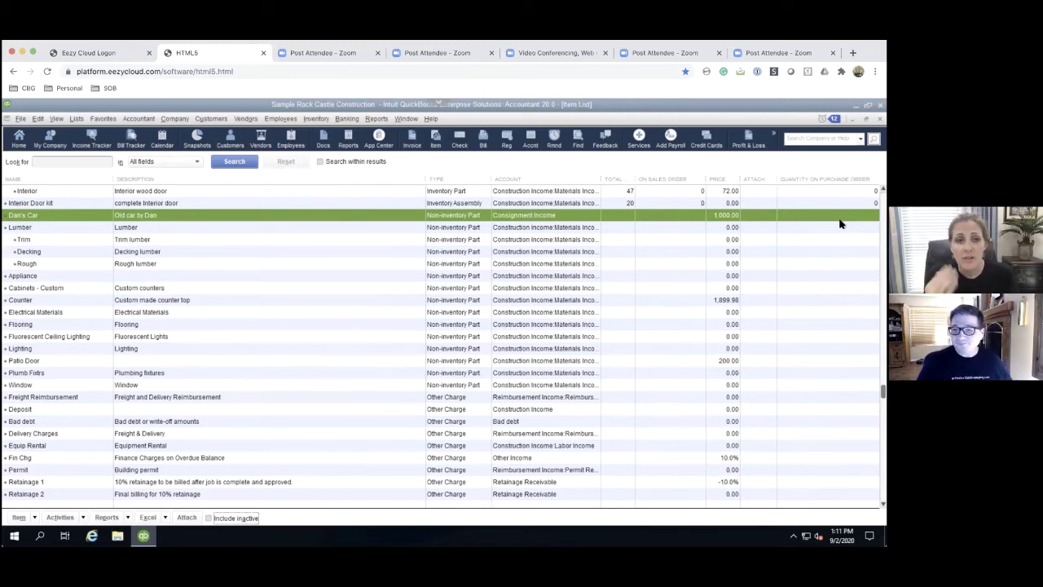
pyautogui.click(455, 179)
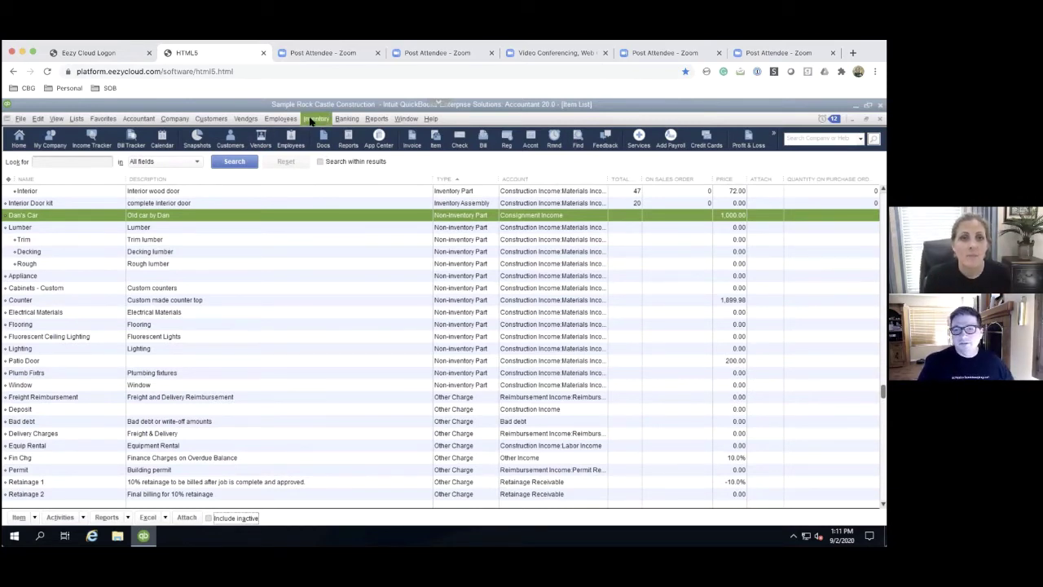
# Start a new sales receipt for the ABC Plumbing customer without adding any outstanding billable time or costs.
pyautogui.click(209, 120)
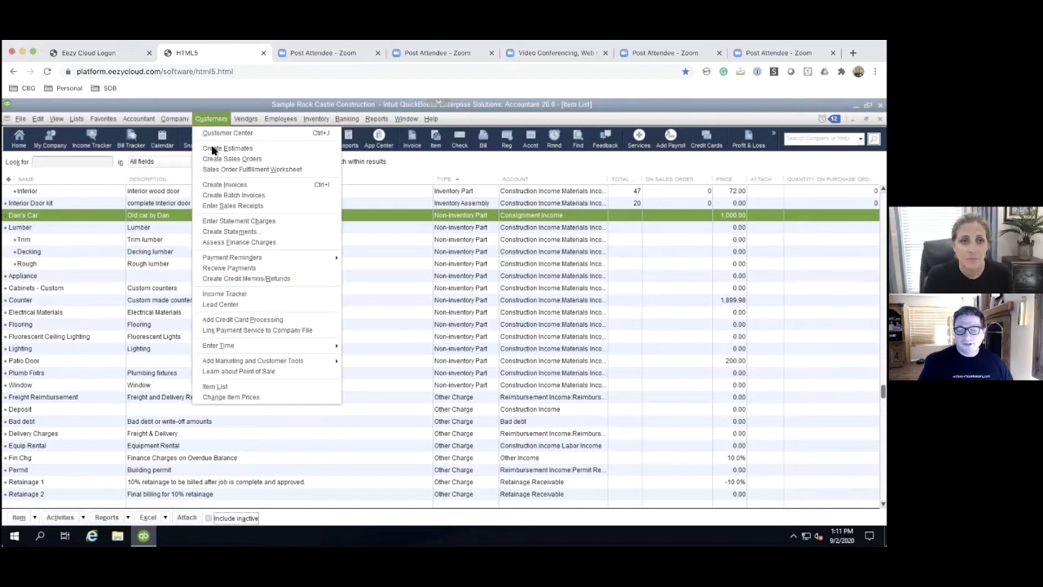
pyautogui.click(221, 207)
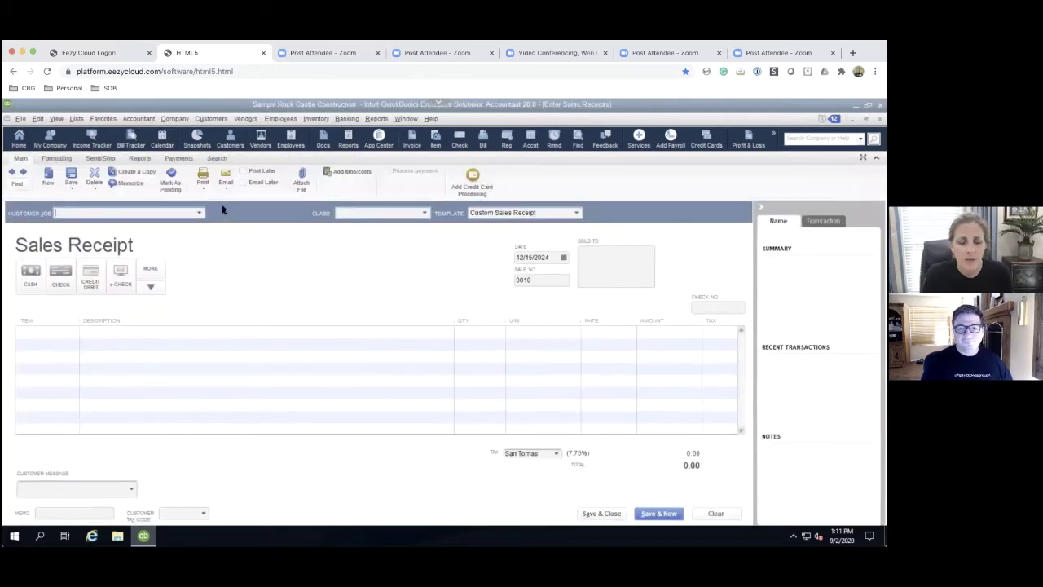
pyautogui.write('dan')
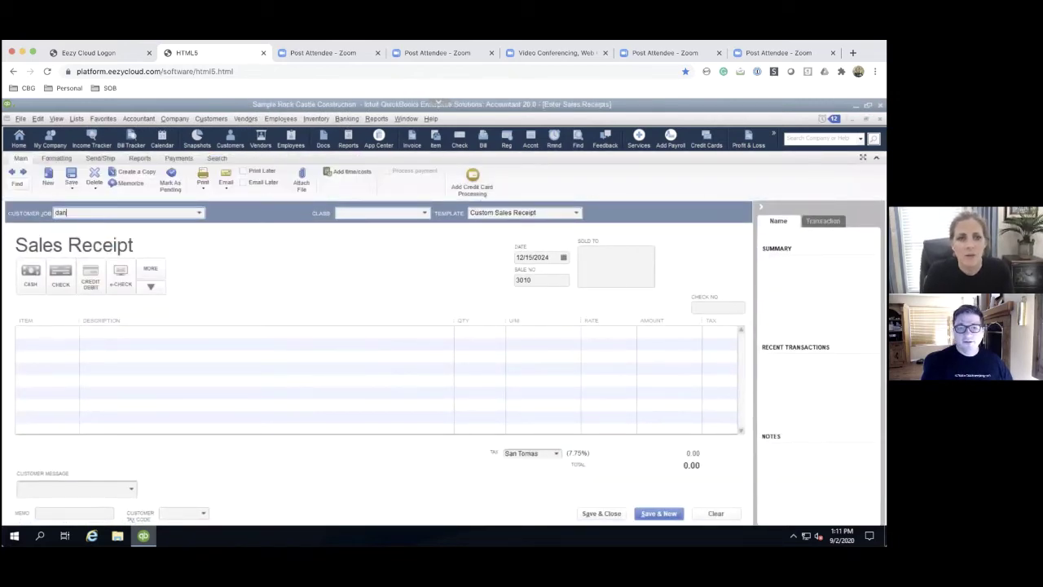
pyautogui.press('BackSpace')
pyautogui.press('BackSpace')
pyautogui.press('BackSpace')
pyautogui.write('ab')
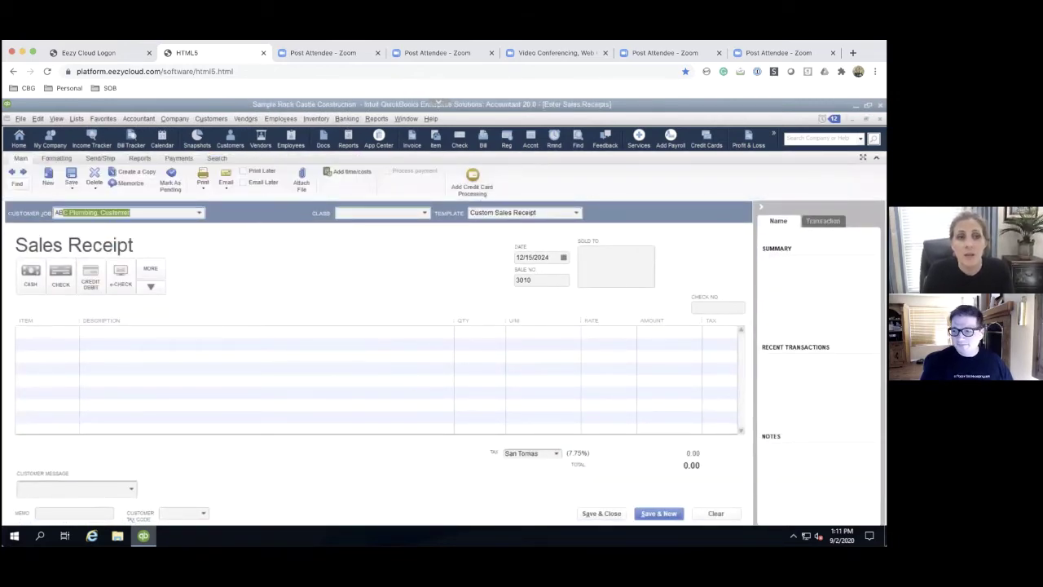
pyautogui.press('Tab')
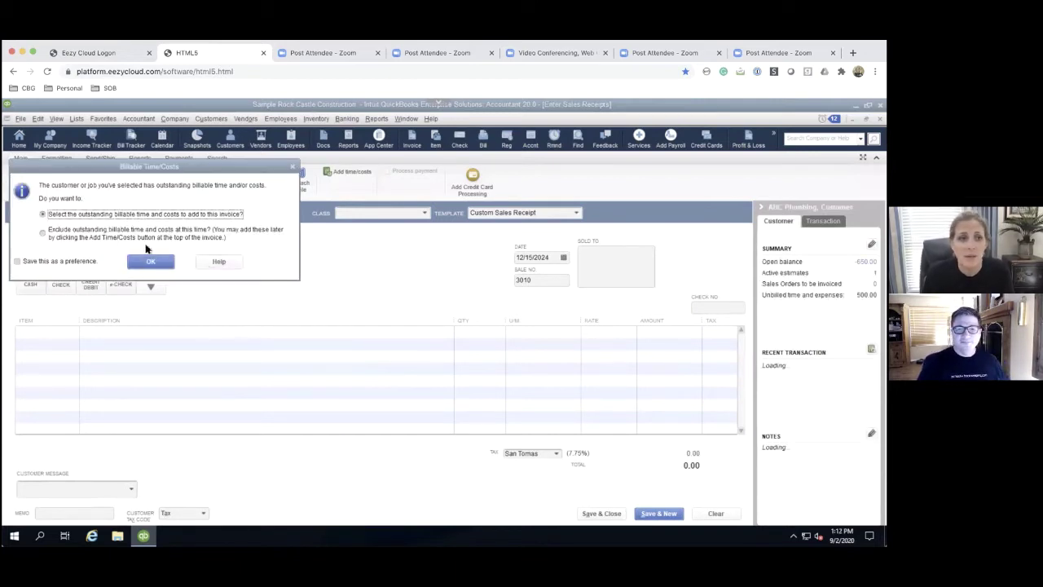
pyautogui.click(149, 262)
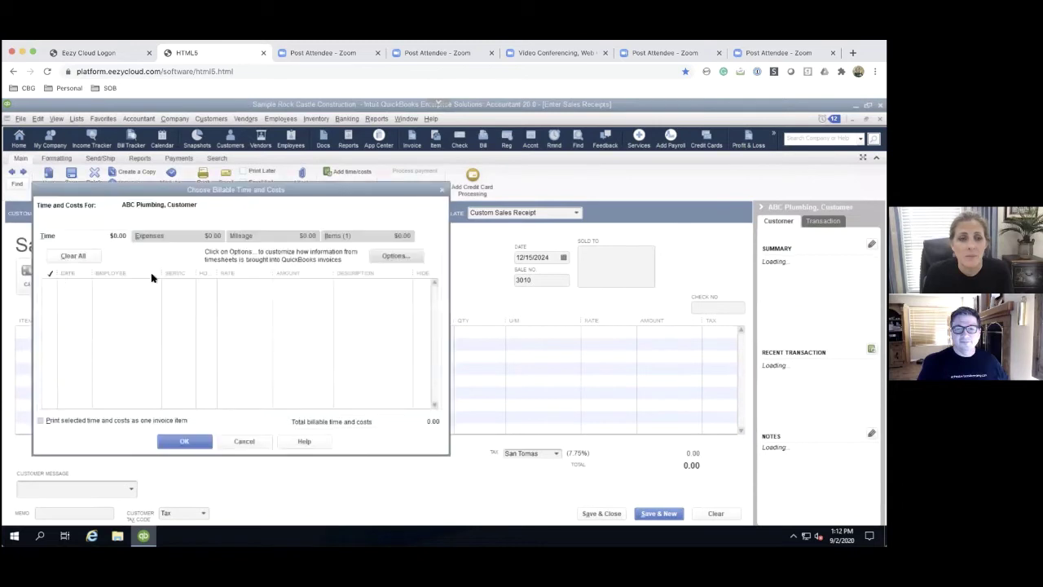
pyautogui.click(441, 192)
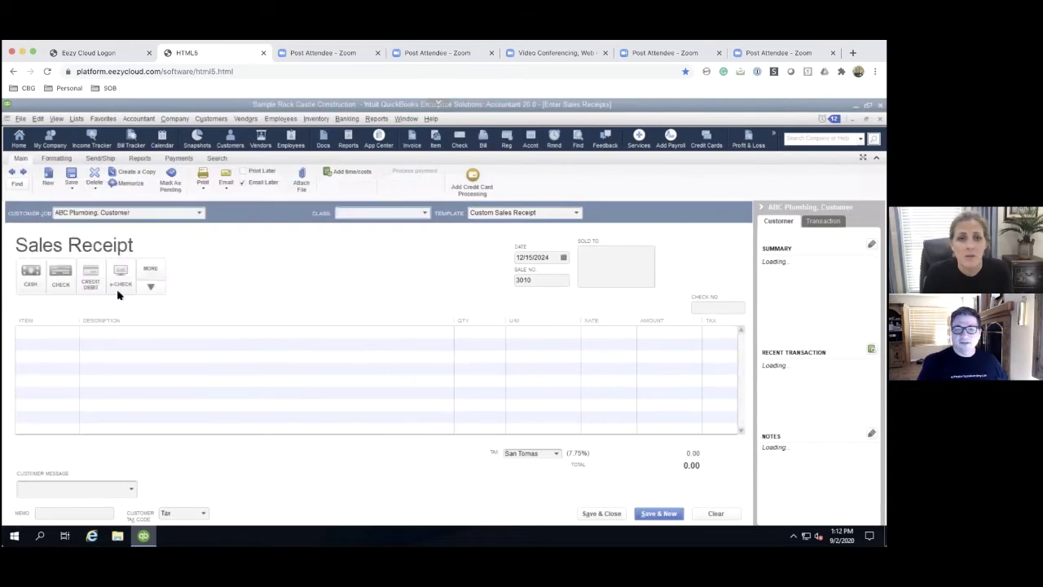
# Add the consignor's car item with quantity 1 to the sales receipt and assign the consignor's class.
pyautogui.click(35, 331)
pyautogui.write("Dan's Car")
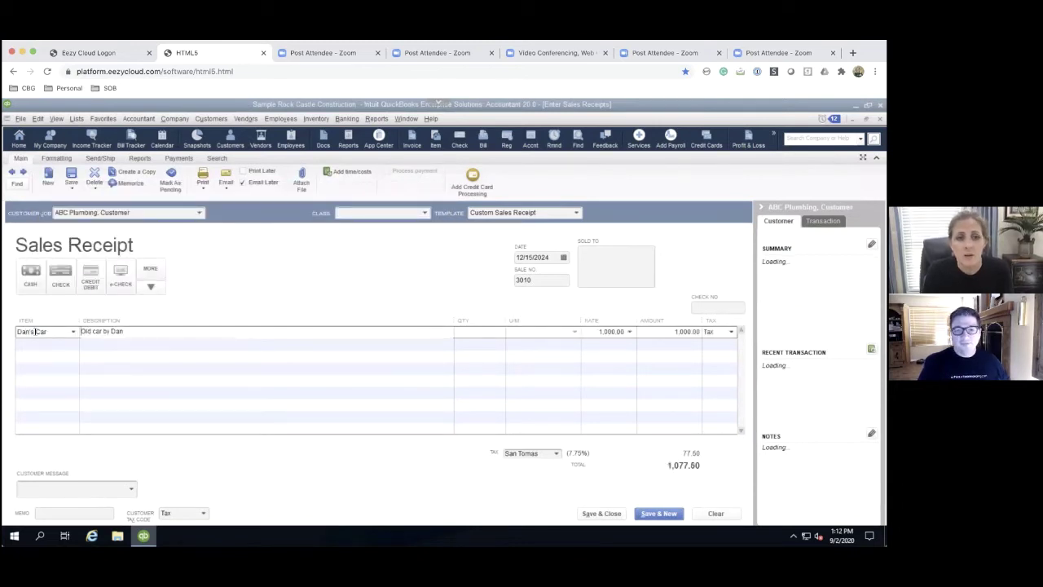
pyautogui.press('Tab')
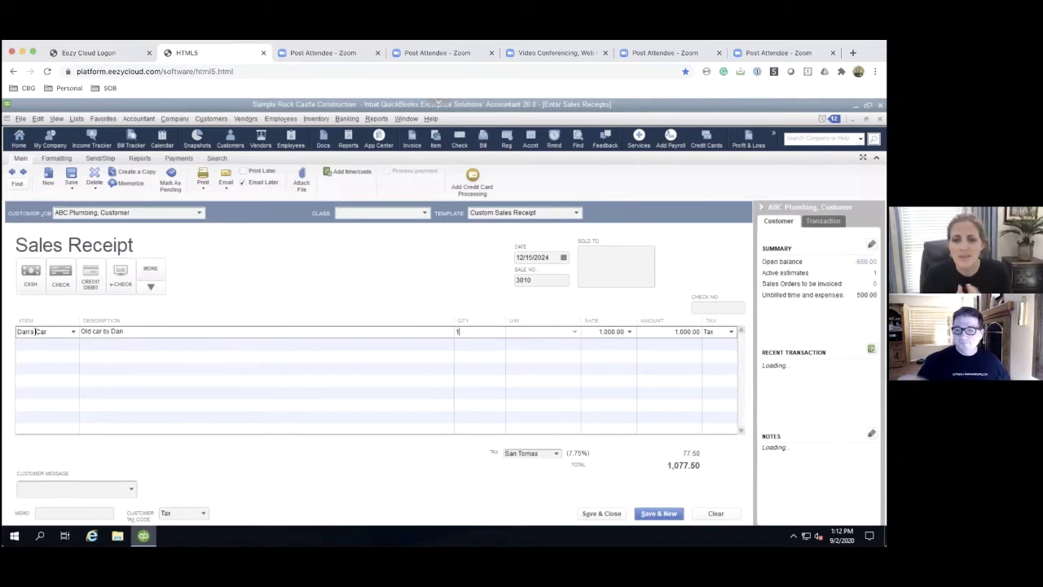
pyautogui.write('1')
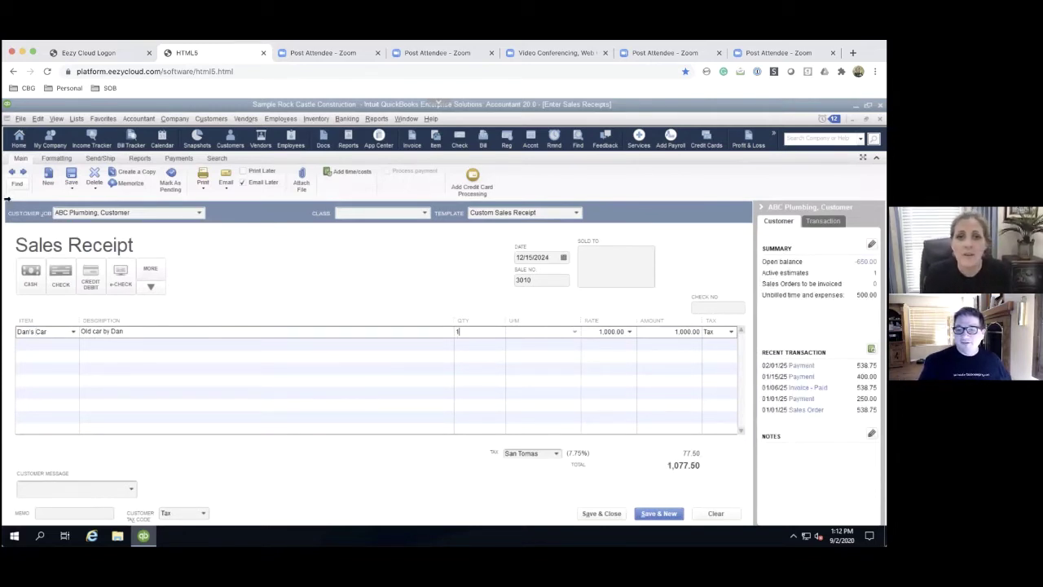
pyautogui.click(369, 212)
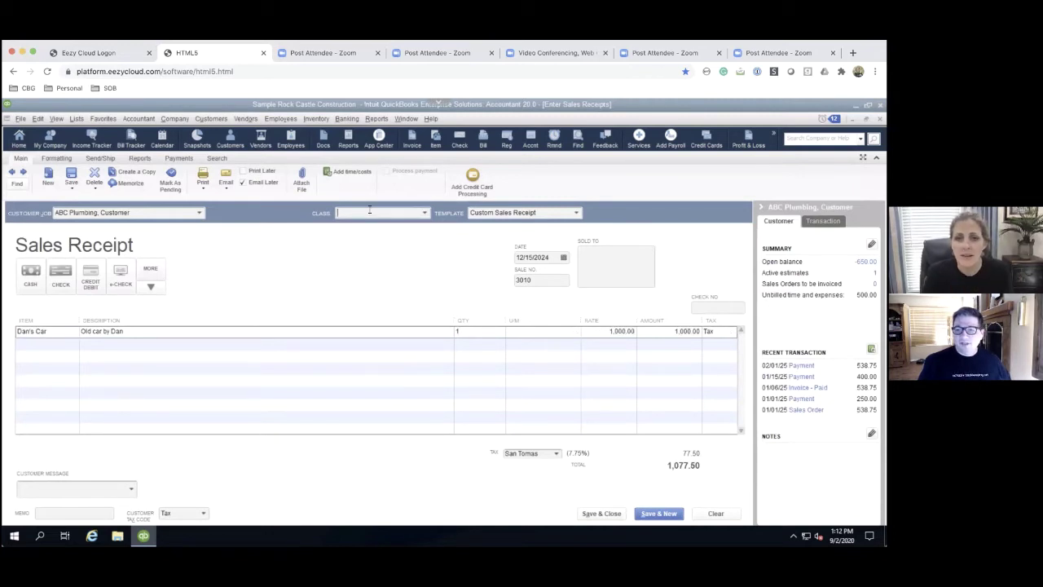
pyautogui.write('Da')
pyautogui.press('Tab')
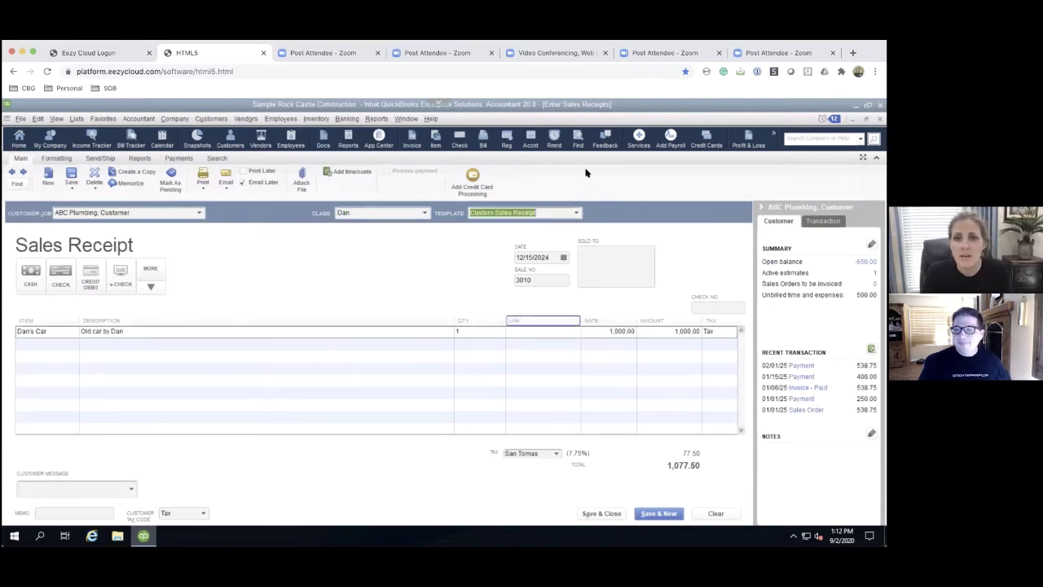
pyautogui.click(527, 336)
pyautogui.press('Tab')
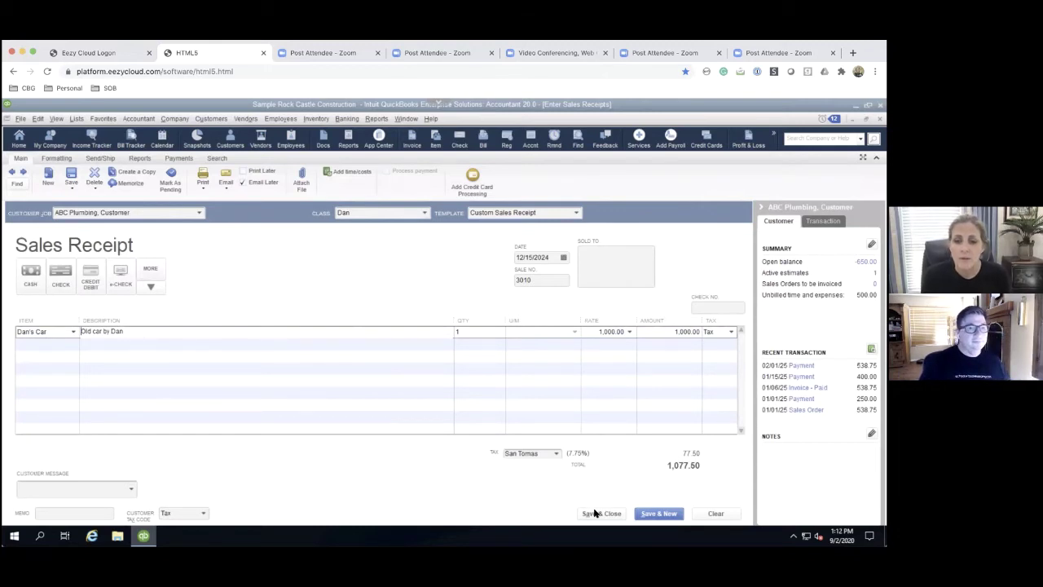
# Set the sales receipt's payment method to cash, then save and close the receipt.
pyautogui.click(31, 274)
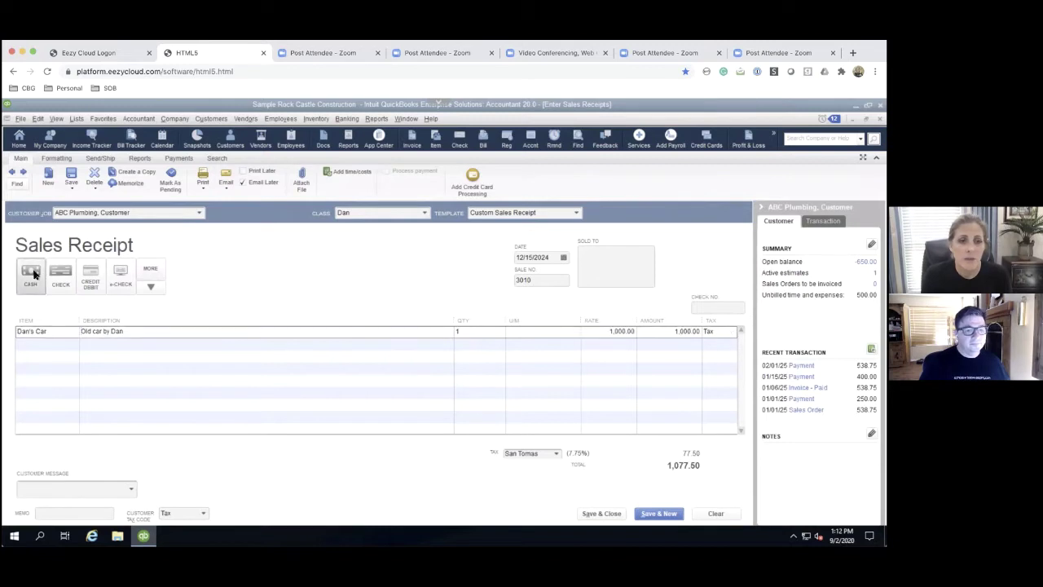
pyautogui.click(585, 512)
pyautogui.click(182, 249)
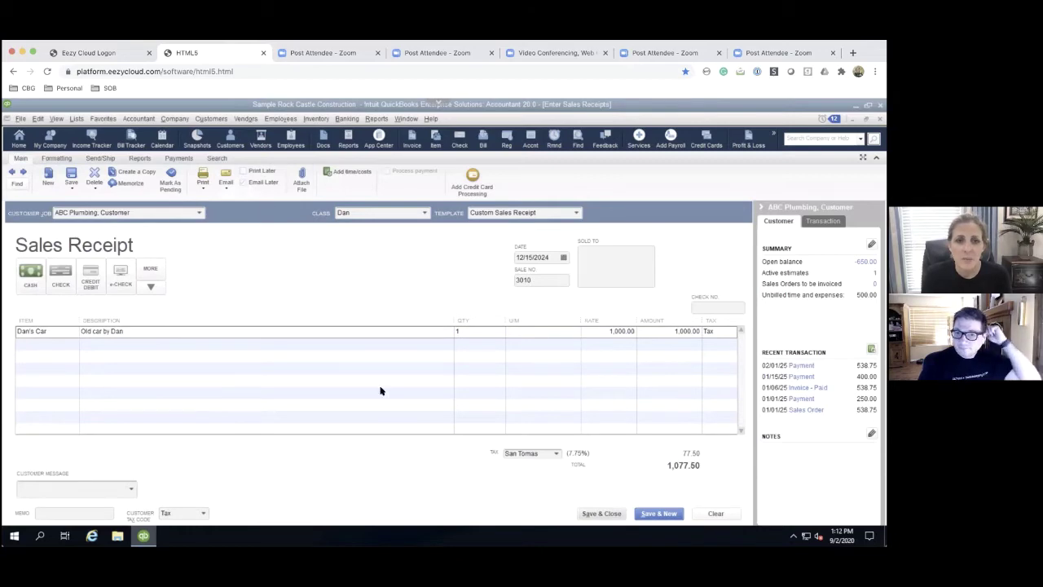
pyautogui.click(594, 511)
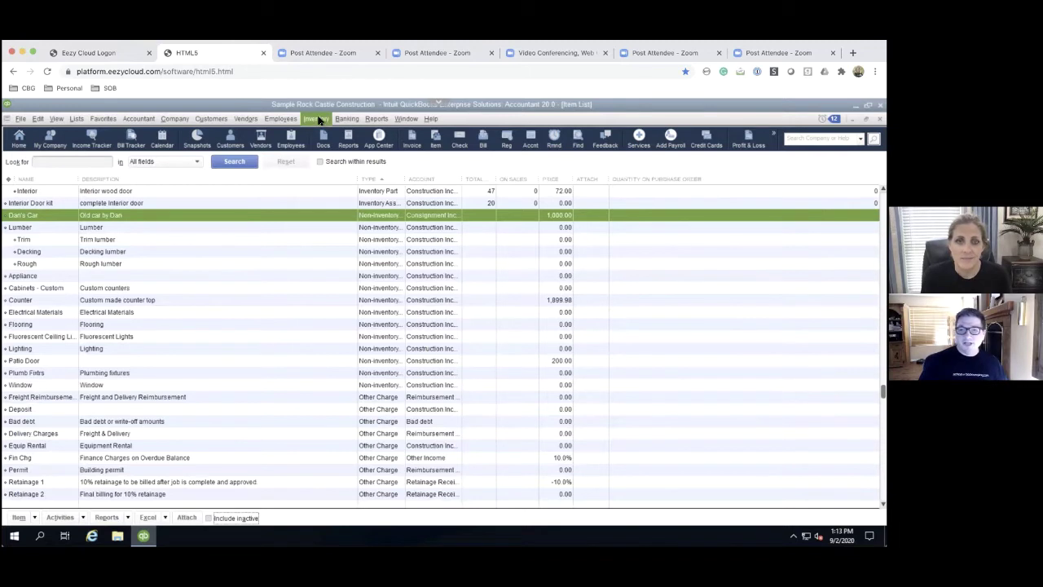
# Start a new bill with the consignor as the vendor and receive the items from the consignor's open purchase order.
pyautogui.click(239, 120)
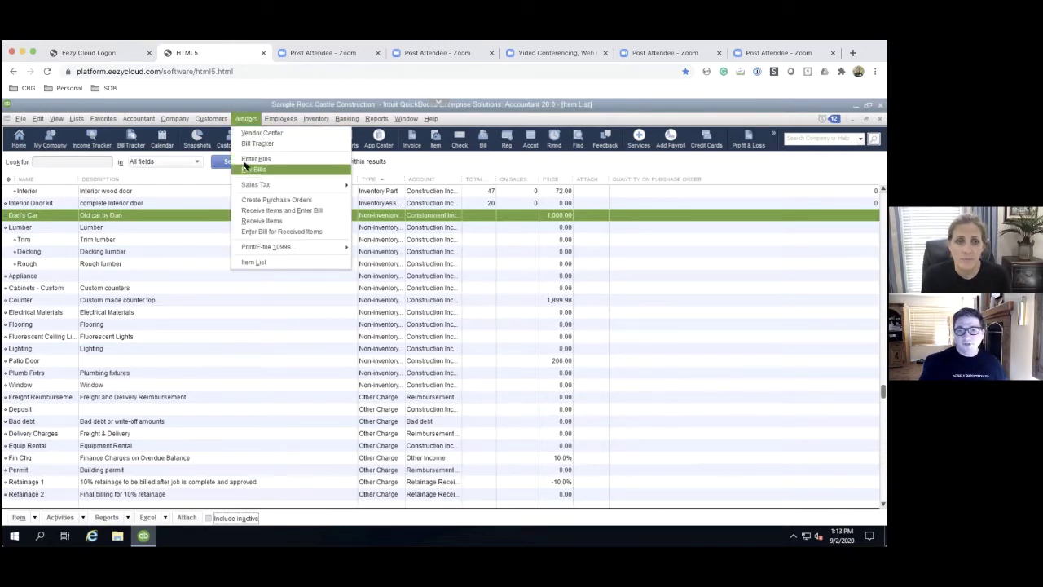
pyautogui.click(243, 159)
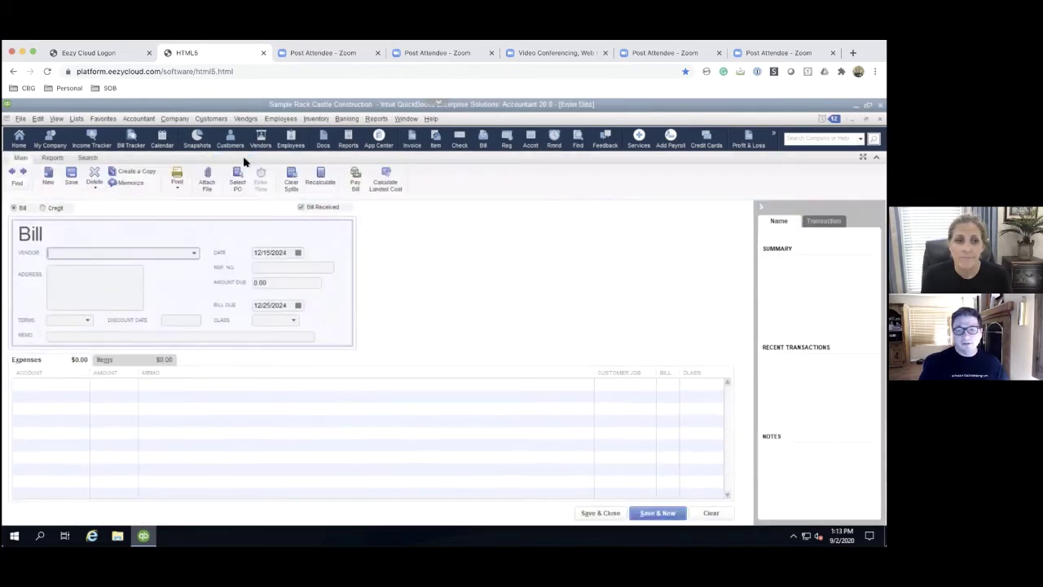
pyautogui.write('Dan')
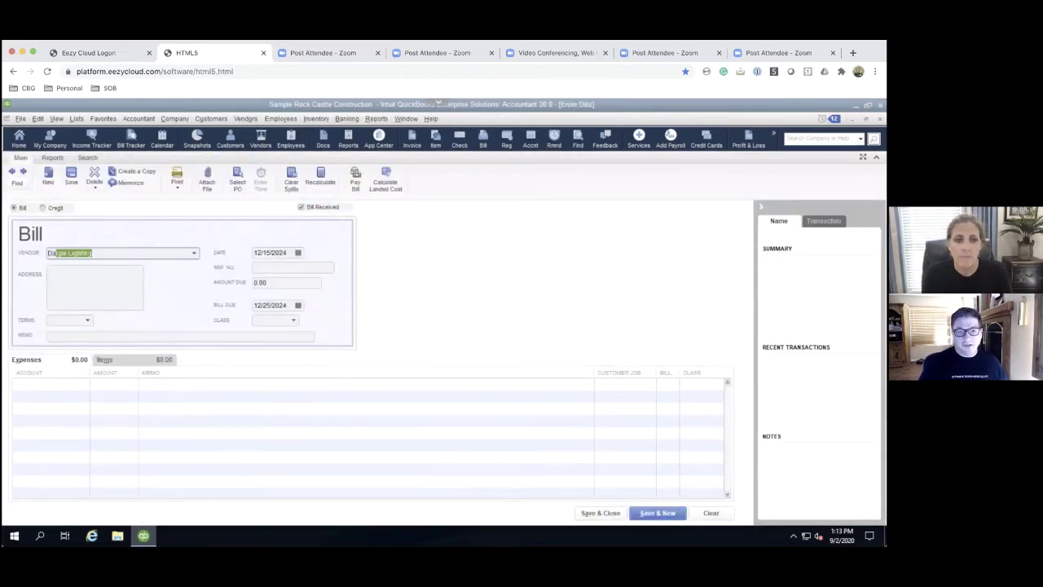
pyautogui.press('Tab')
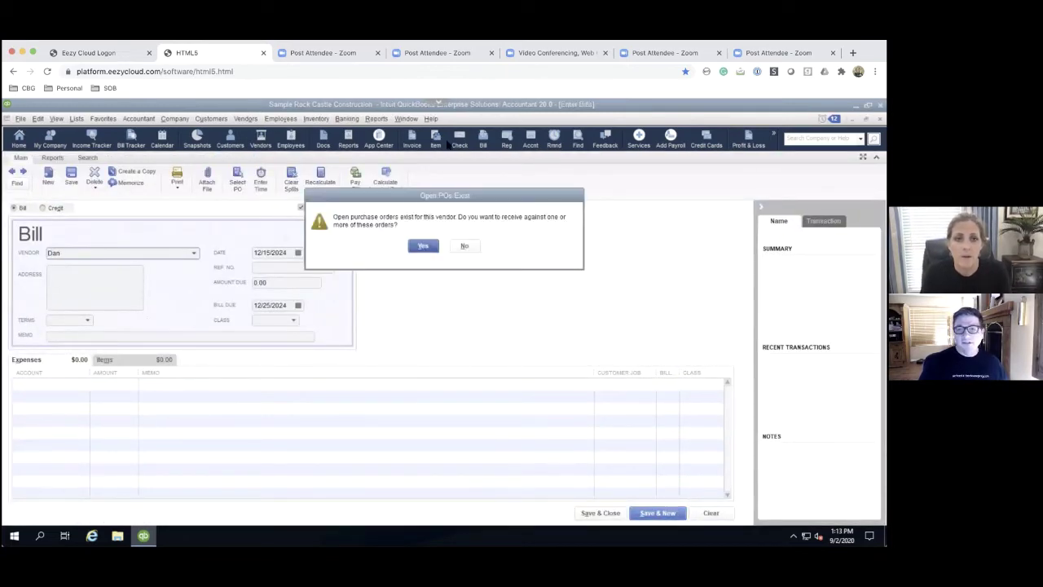
pyautogui.click(422, 246)
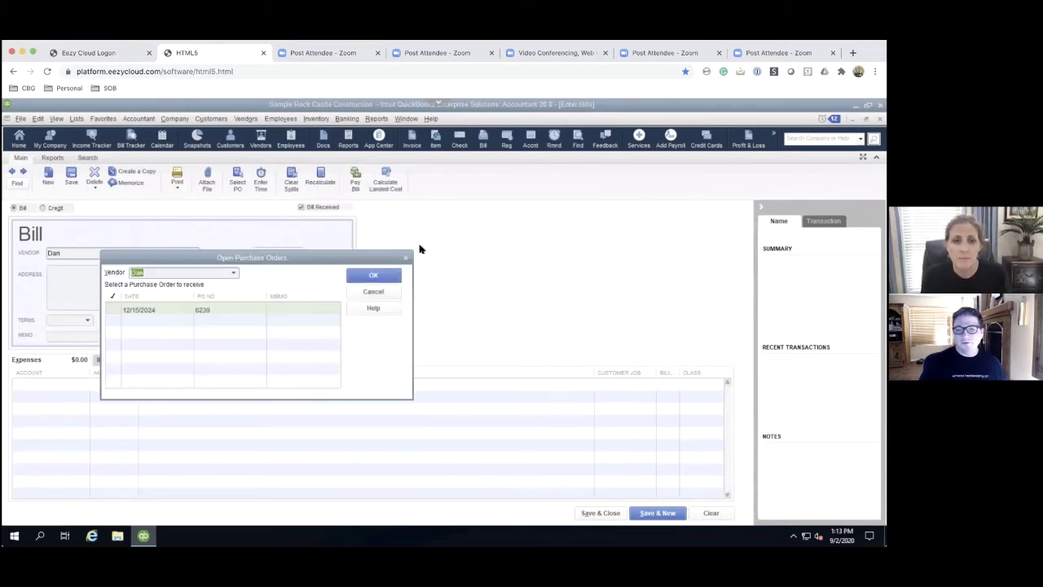
pyautogui.click(113, 310)
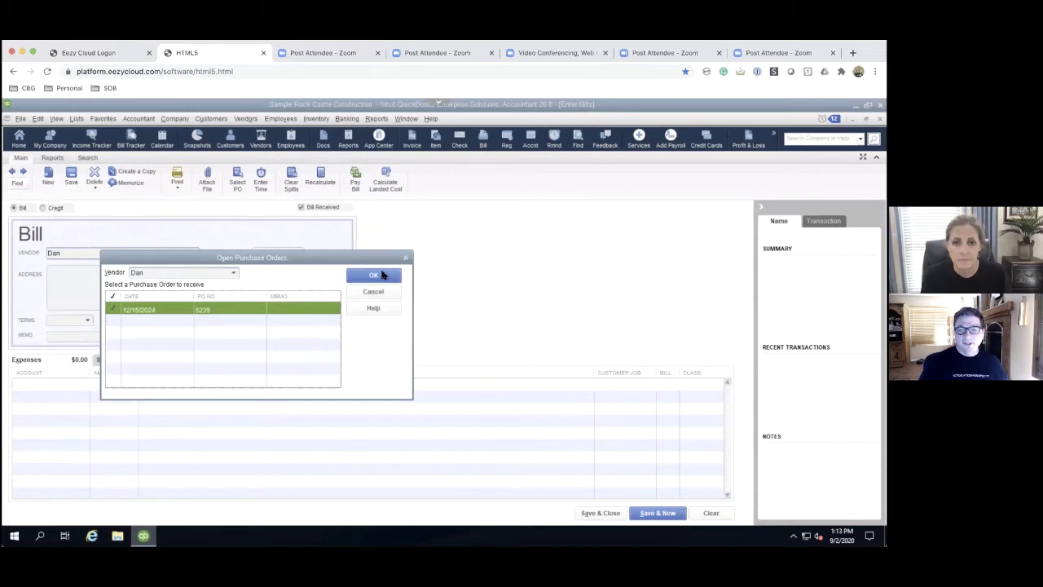
pyautogui.click(381, 276)
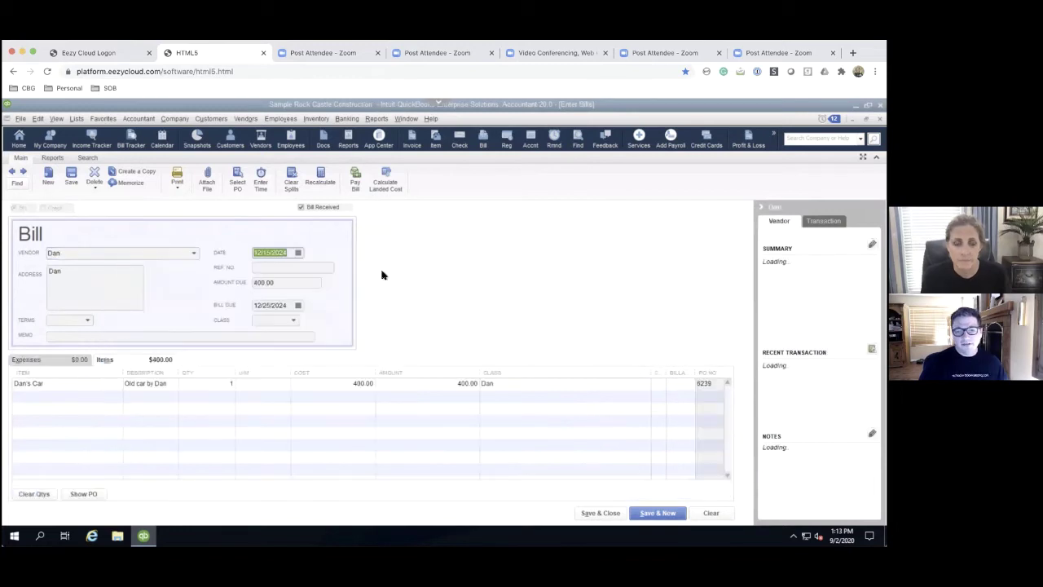
# Enter the bill's reference number, assign the consignor's class, then save and close the bill.
pyautogui.click(278, 266)
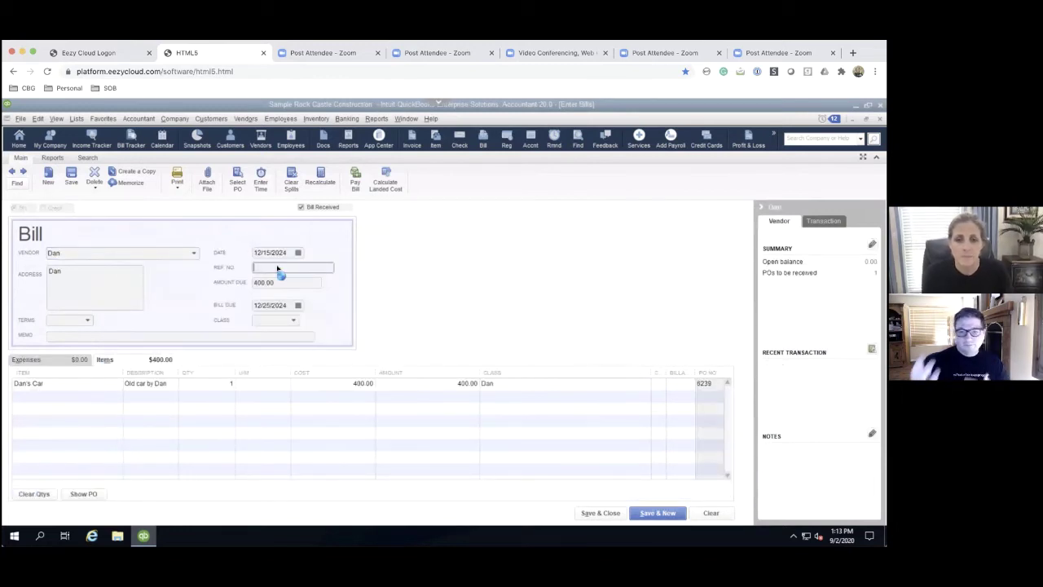
pyautogui.write('12321321')
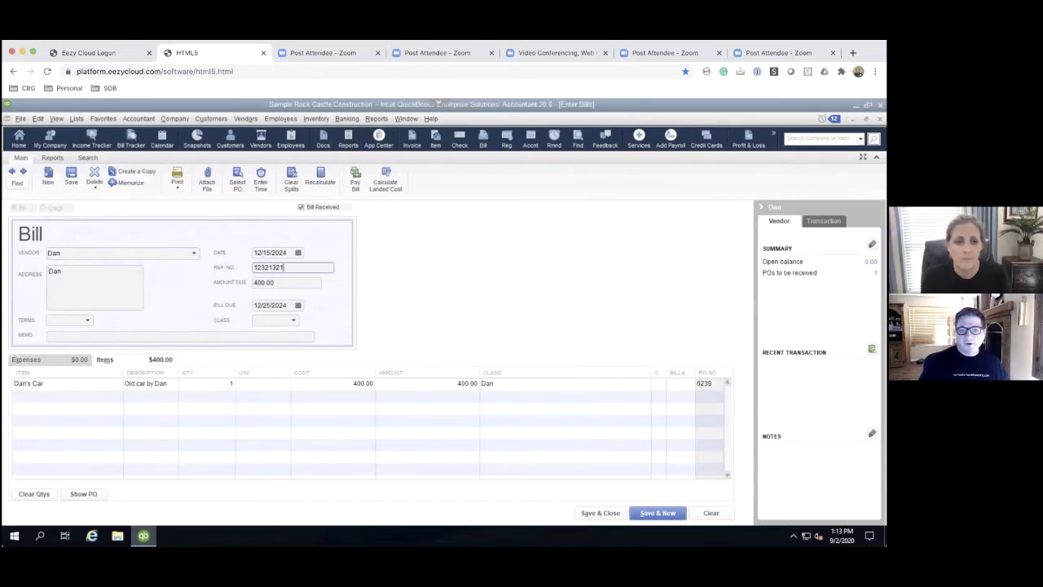
pyautogui.click(294, 321)
pyautogui.click(273, 362)
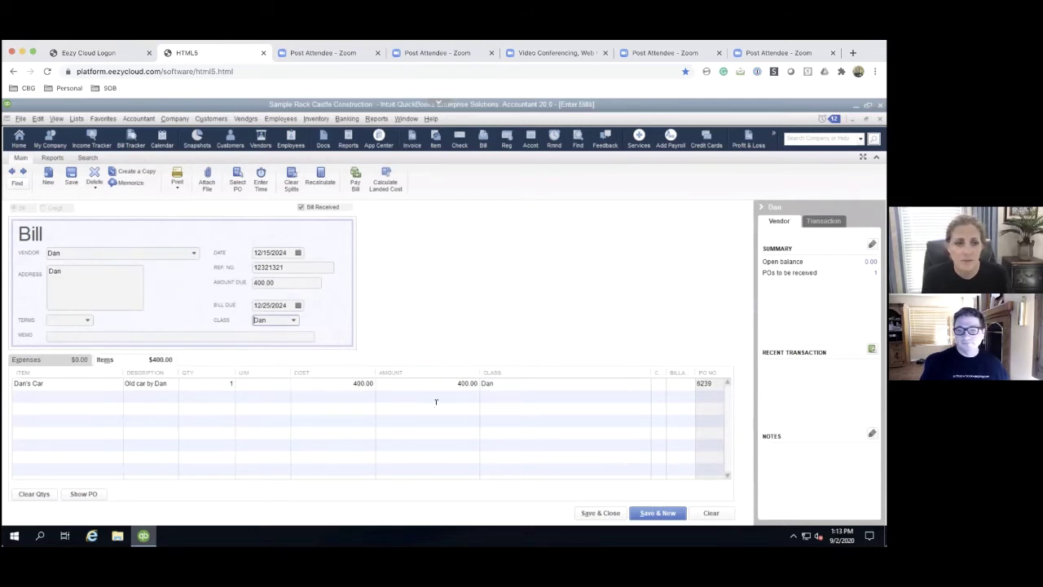
pyautogui.click(610, 514)
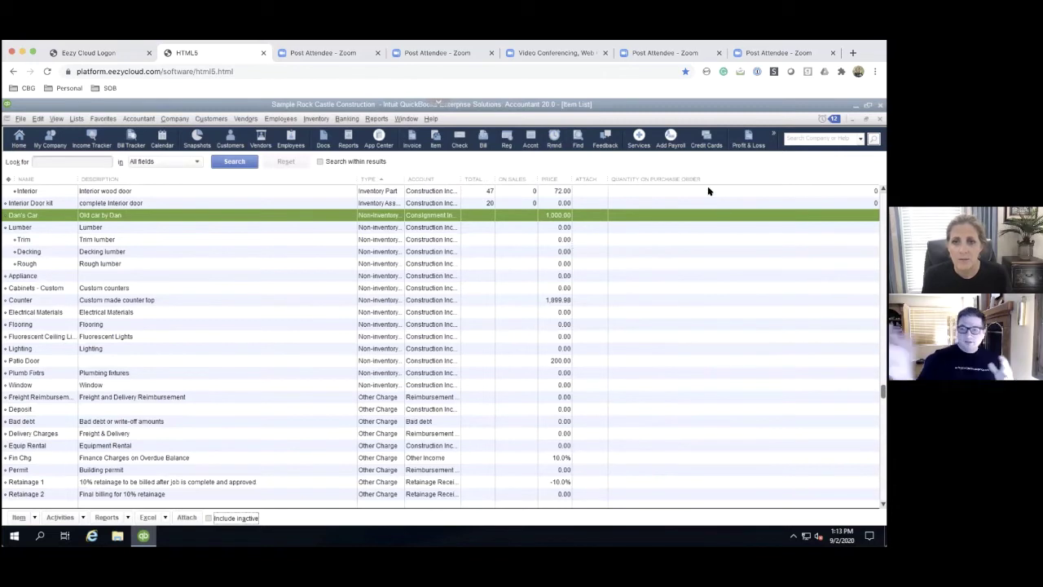
# Open the standard Profit & Loss report and show its columns by class.
pyautogui.click(369, 119)
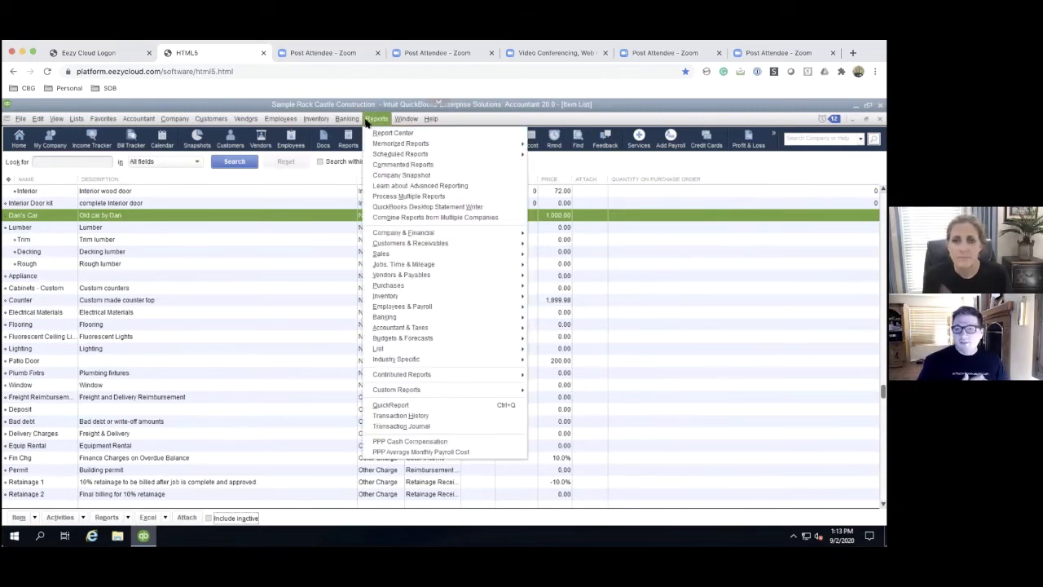
pyautogui.moveTo(411, 237)
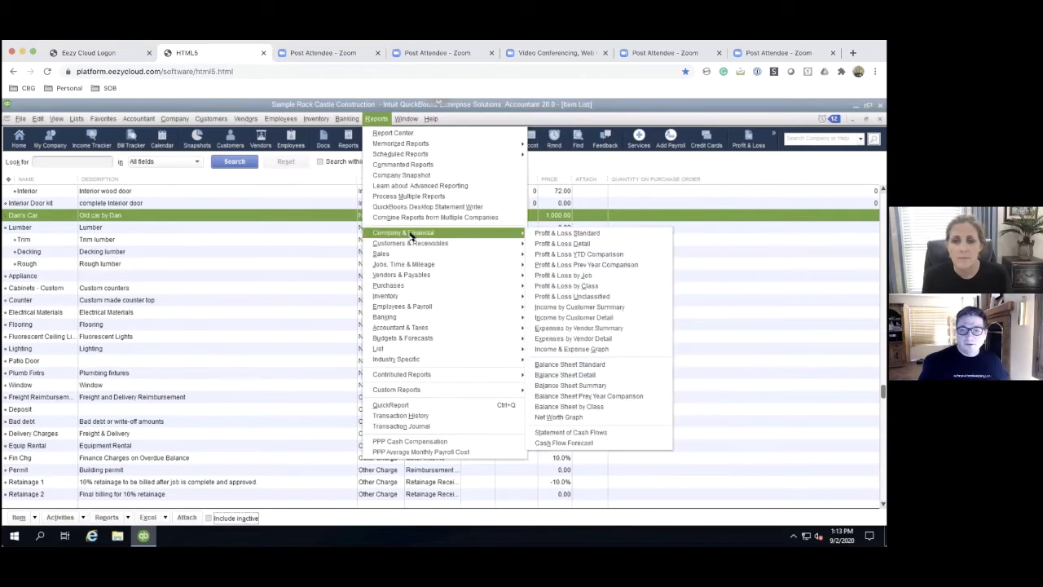
pyautogui.click(560, 234)
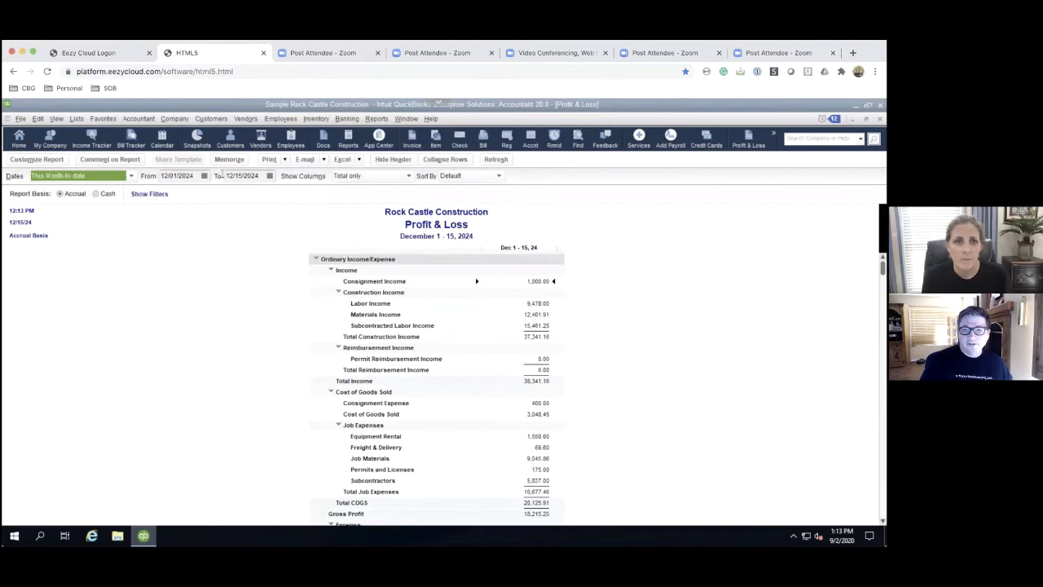
pyautogui.click(407, 176)
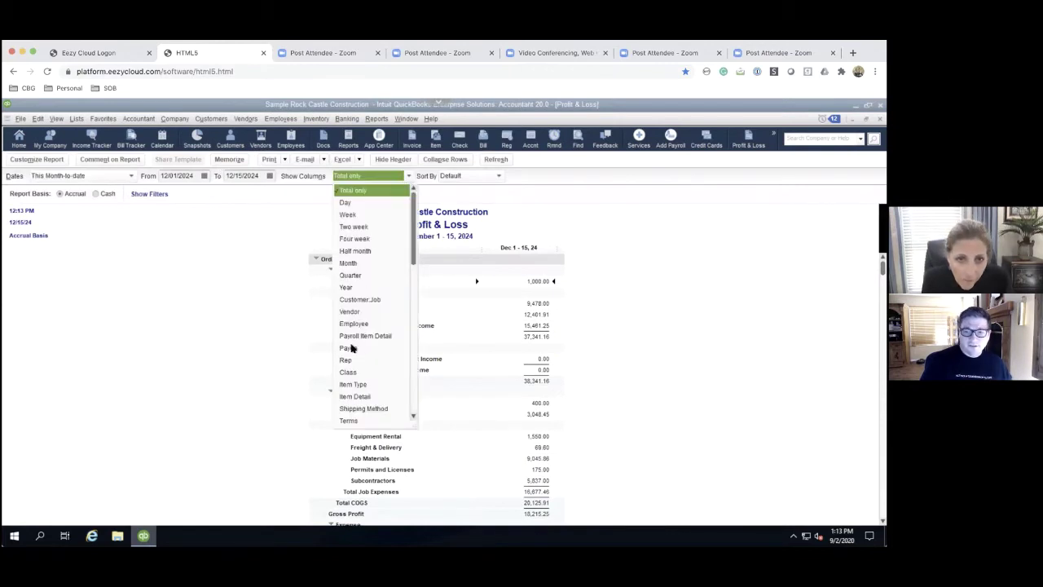
pyautogui.click(349, 372)
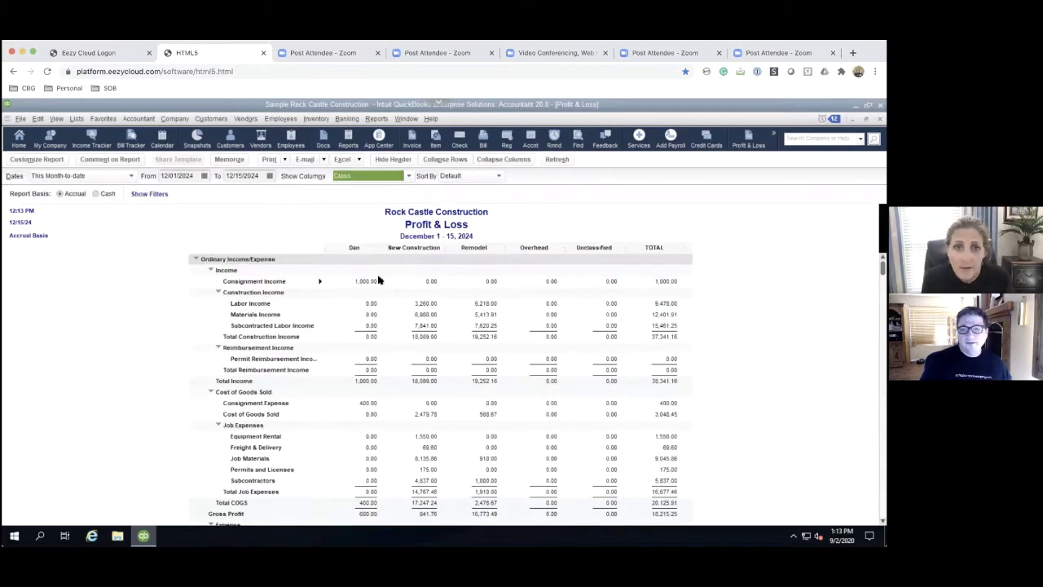
# Collapse the Job Expenses and Construction Income groups to examine the consignor's income, cost and gross profit.
pyautogui.click(217, 425)
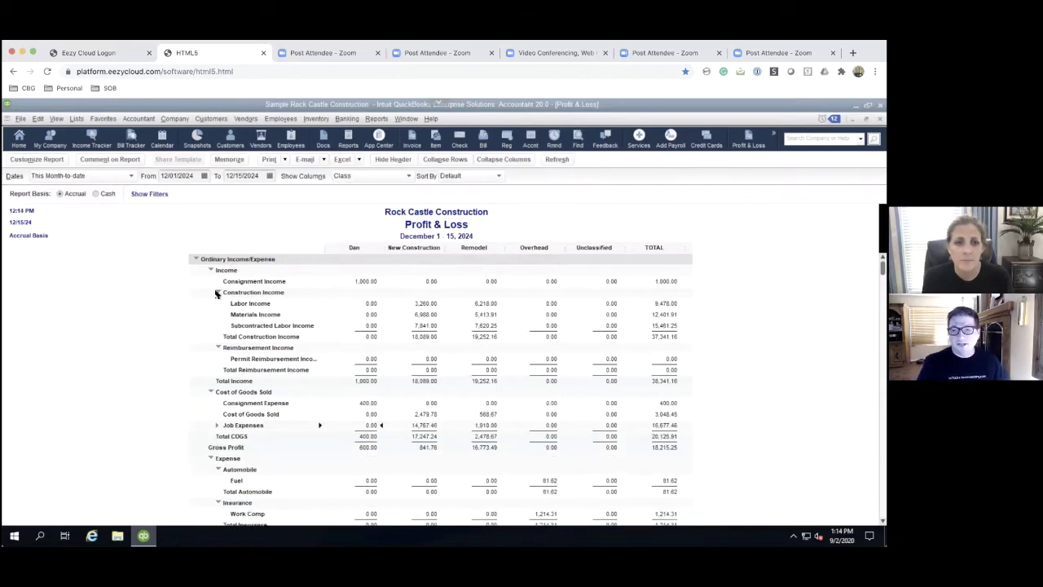
pyautogui.click(217, 292)
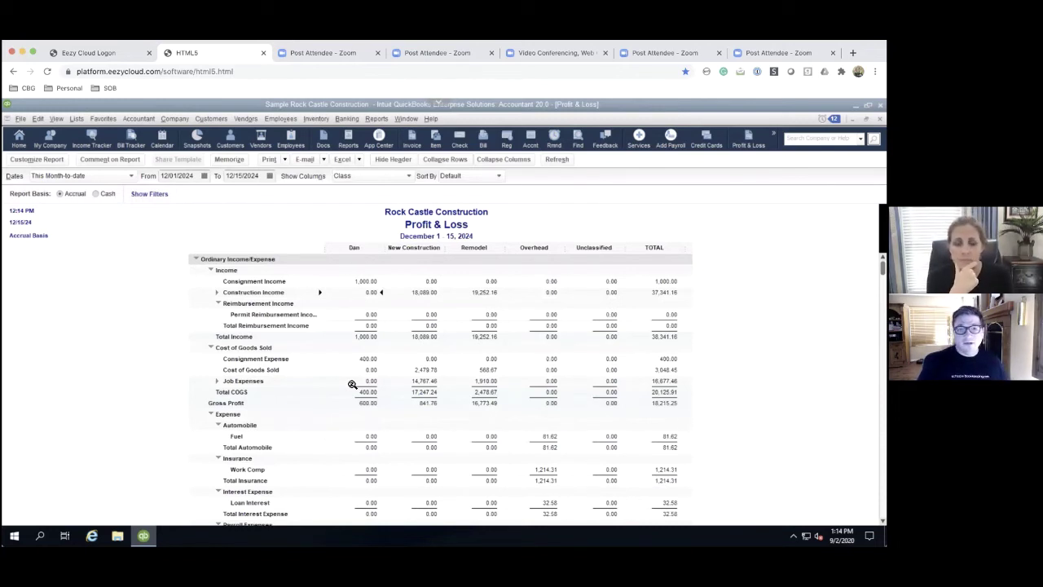
pyautogui.scroll(-1, 352, 384)
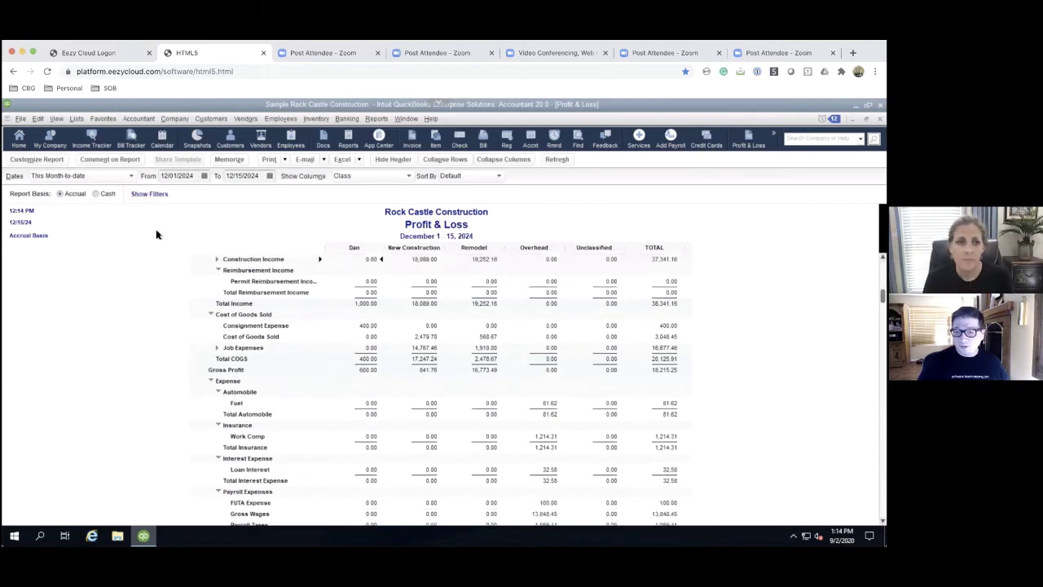
# Filter the Profit & Loss report by account to only Consignment Income and Consignment Expense.
pyautogui.click(54, 160)
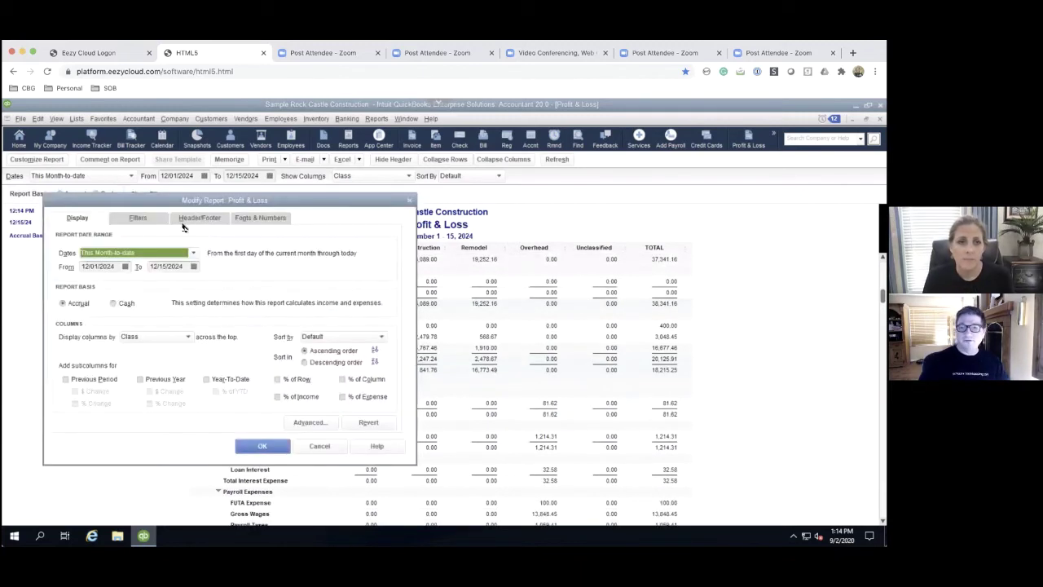
pyautogui.click(138, 218)
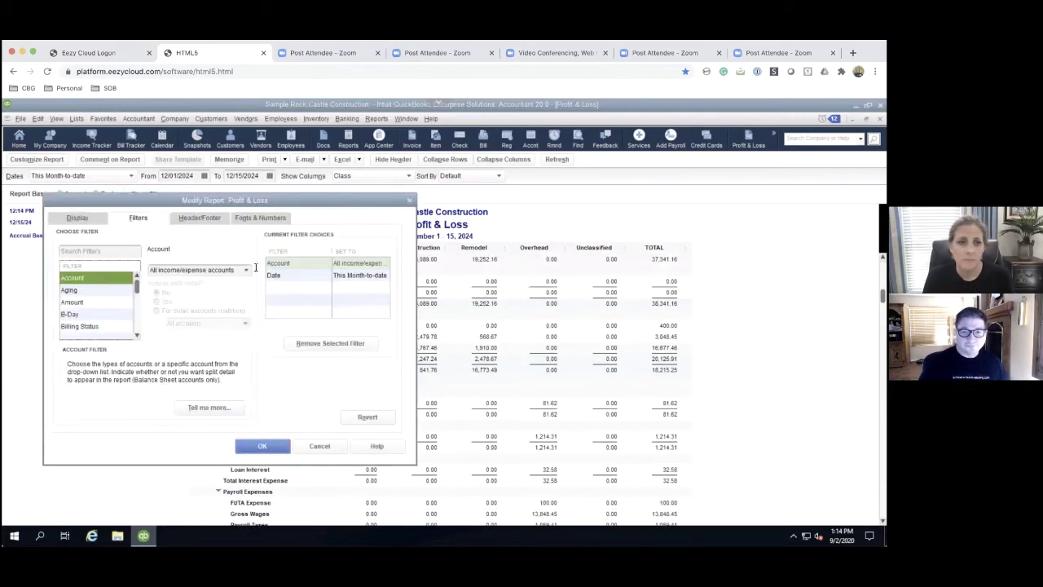
pyautogui.click(248, 270)
pyautogui.moveTo(430, 317); pyautogui.dragTo(430, 282)
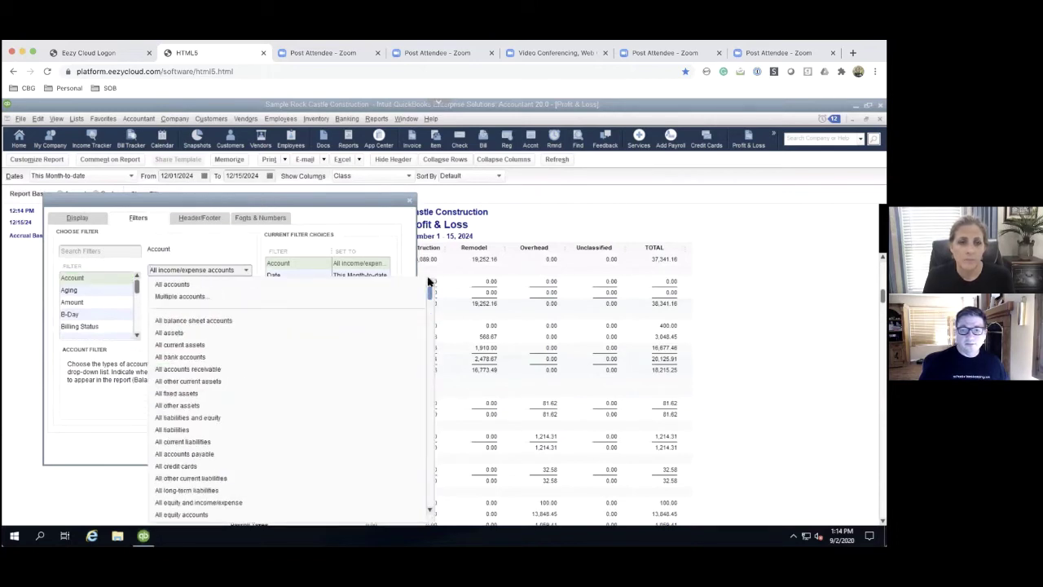
pyautogui.click(211, 299)
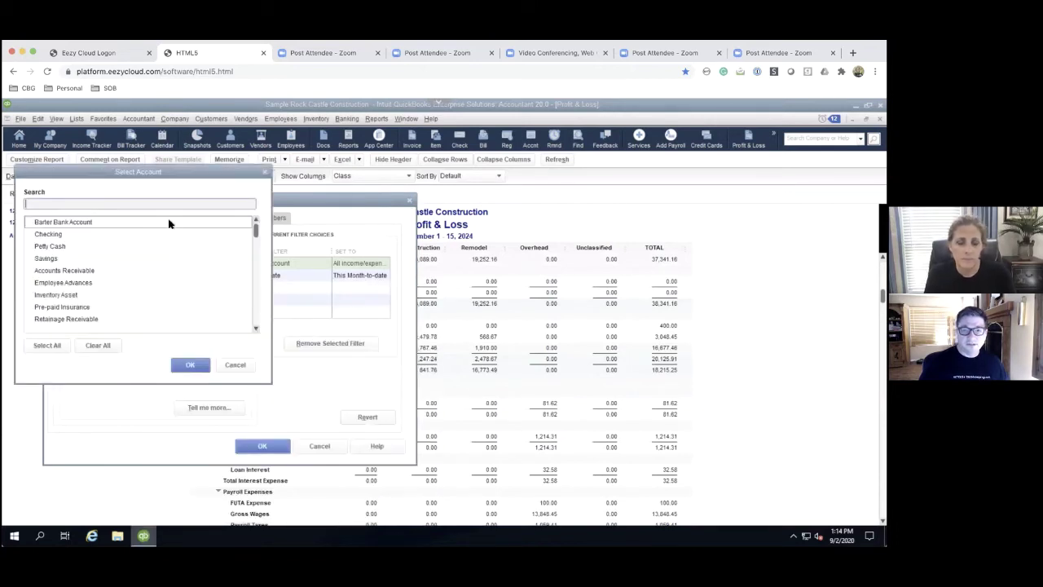
pyautogui.write('con')
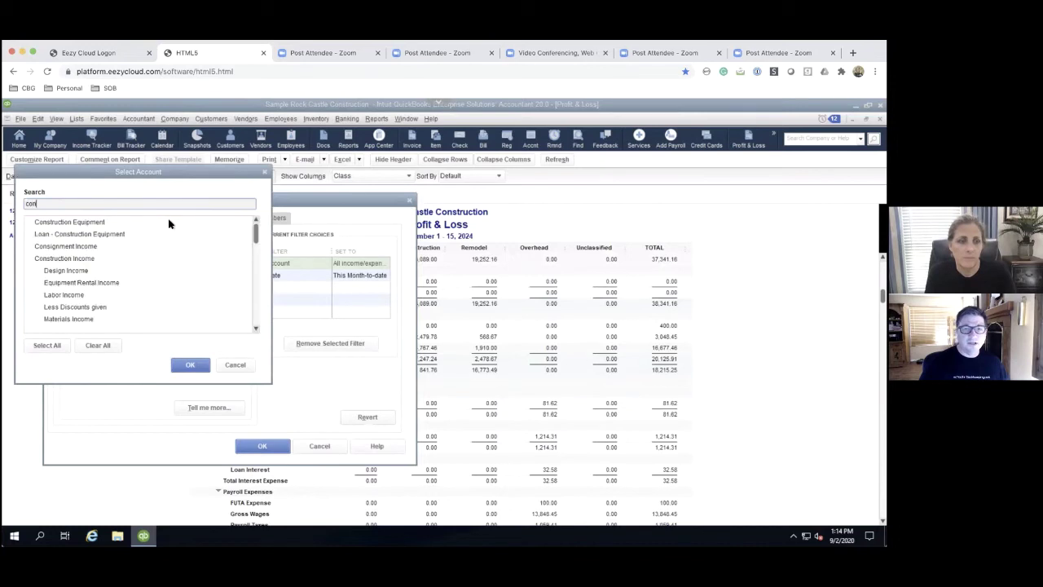
pyautogui.write('sig')
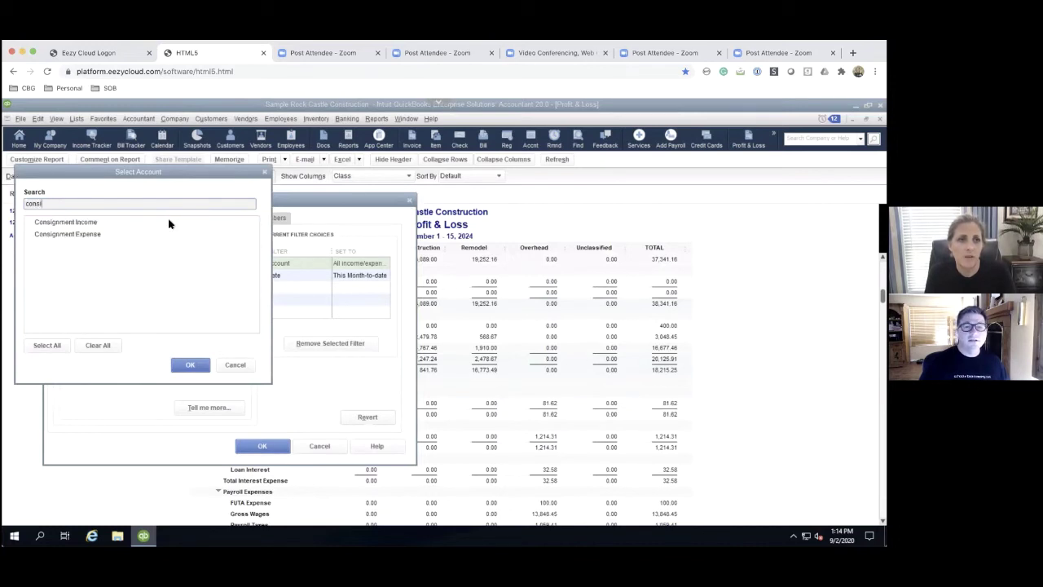
pyautogui.click(29, 222)
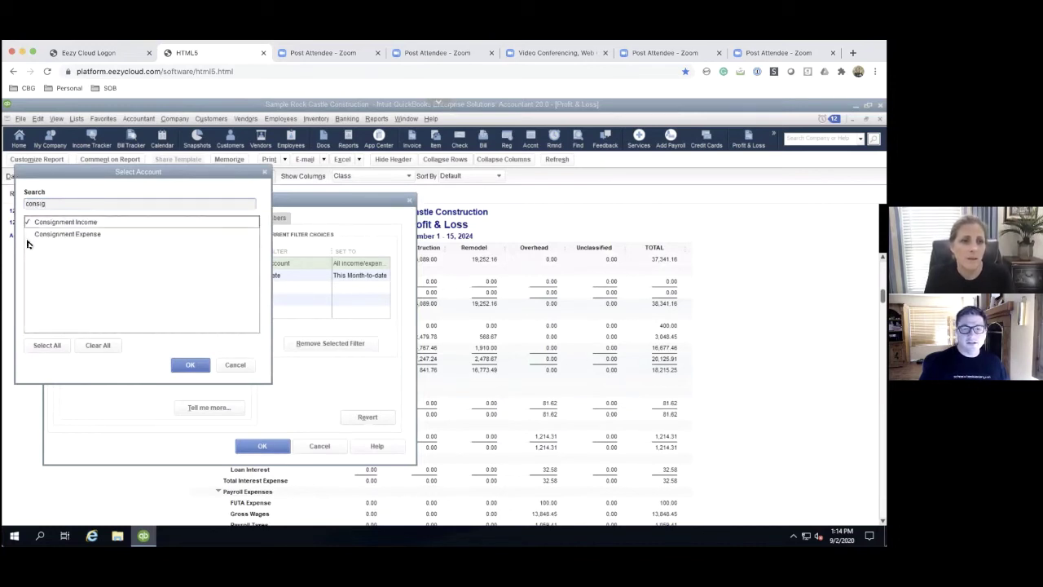
pyautogui.click(29, 234)
pyautogui.click(189, 365)
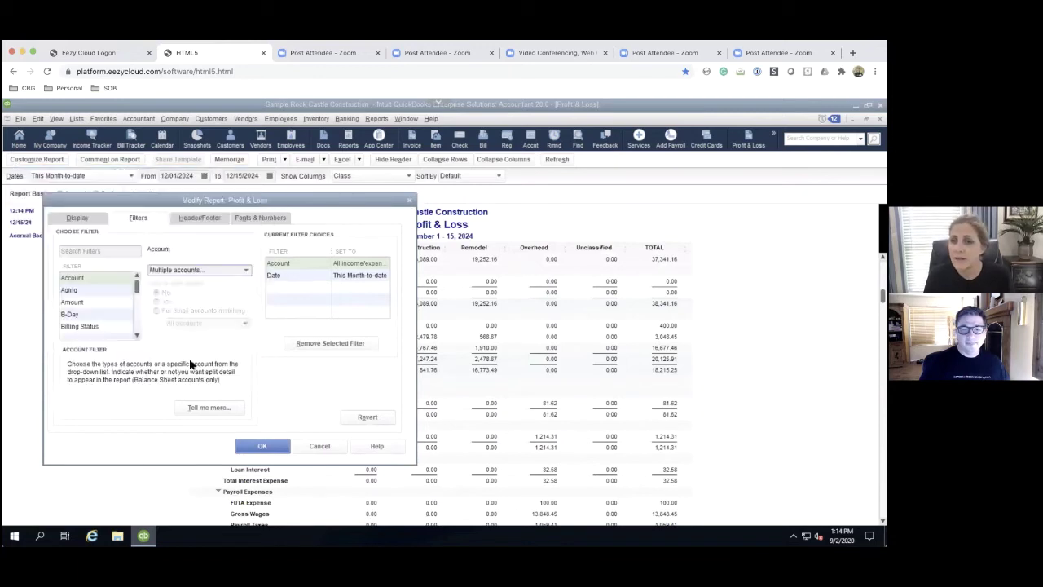
pyautogui.click(262, 447)
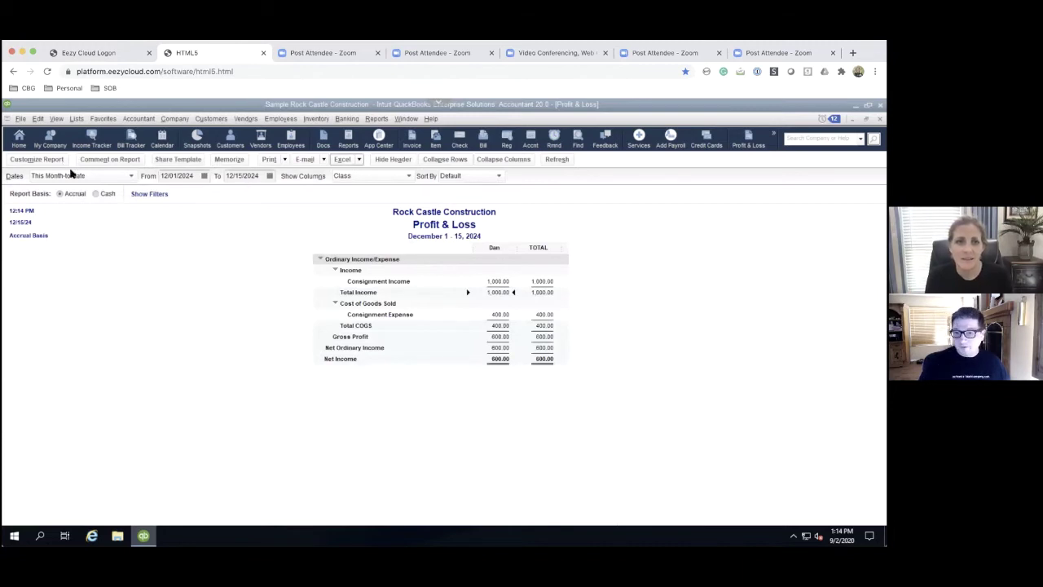
# Change the report title in the header to "Consignment report".
pyautogui.click(149, 194)
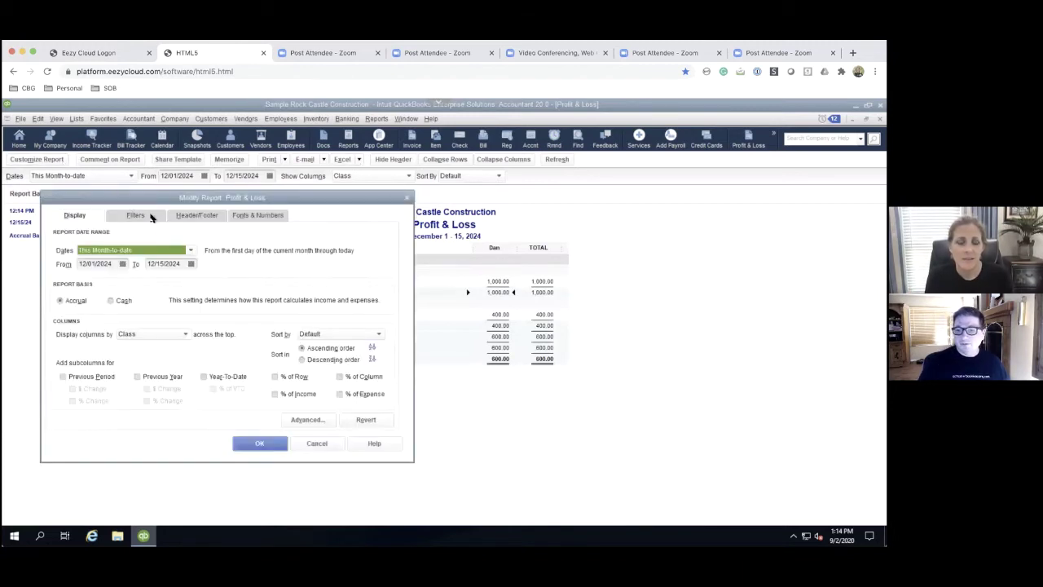
pyautogui.click(140, 215)
pyautogui.click(196, 215)
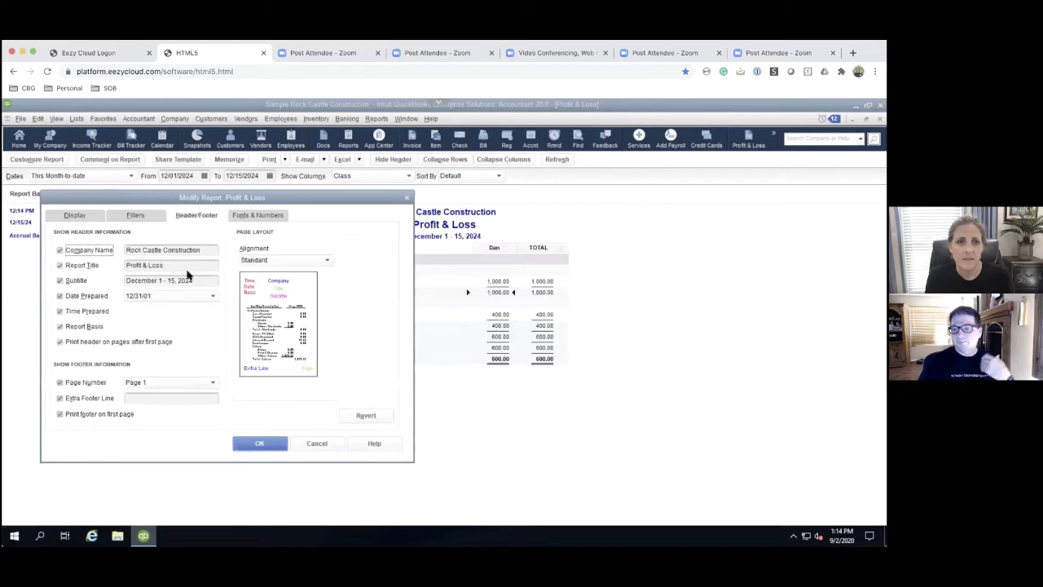
pyautogui.hotkey('shift', 'Home')
pyautogui.write('C')
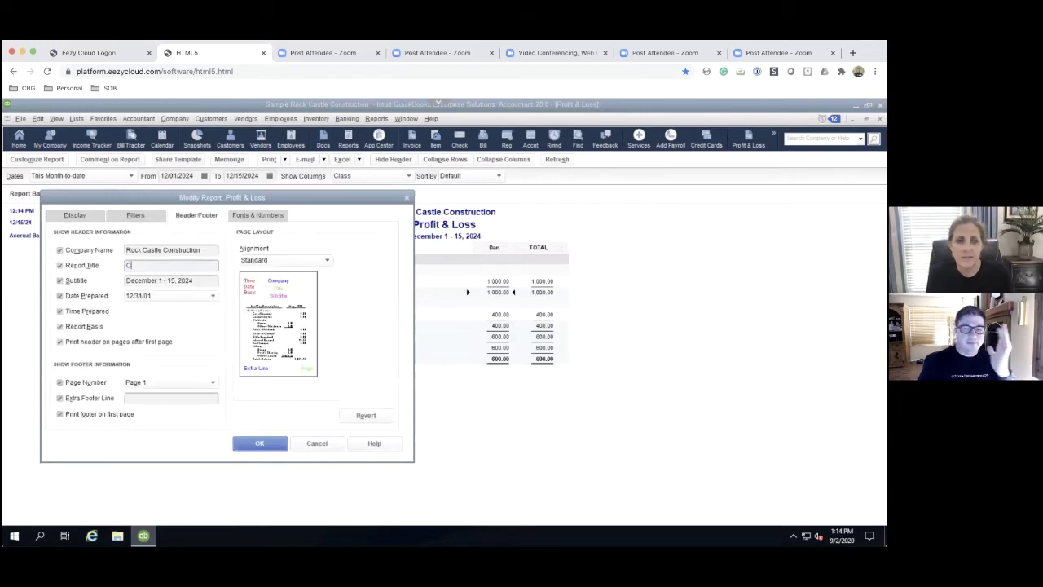
pyautogui.write('onsignment report')
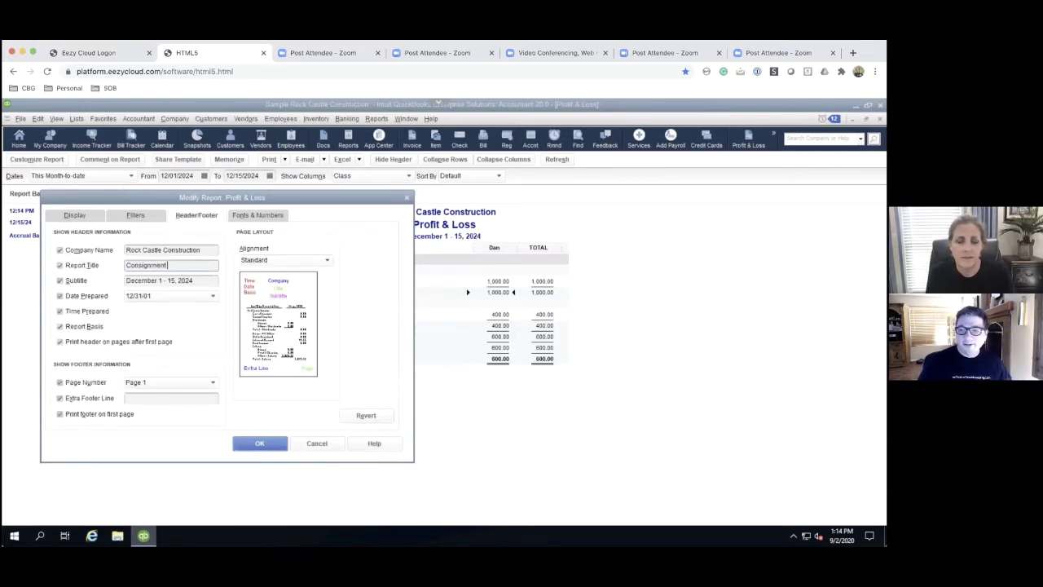
pyautogui.click(259, 442)
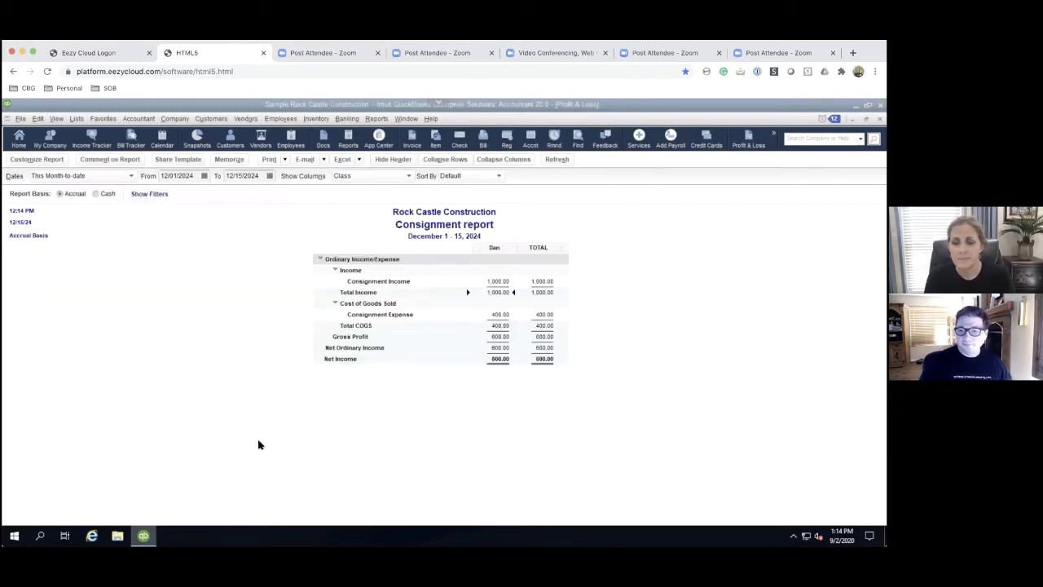
# Memorize the customized report under the name "Consignment report".
pyautogui.click(228, 159)
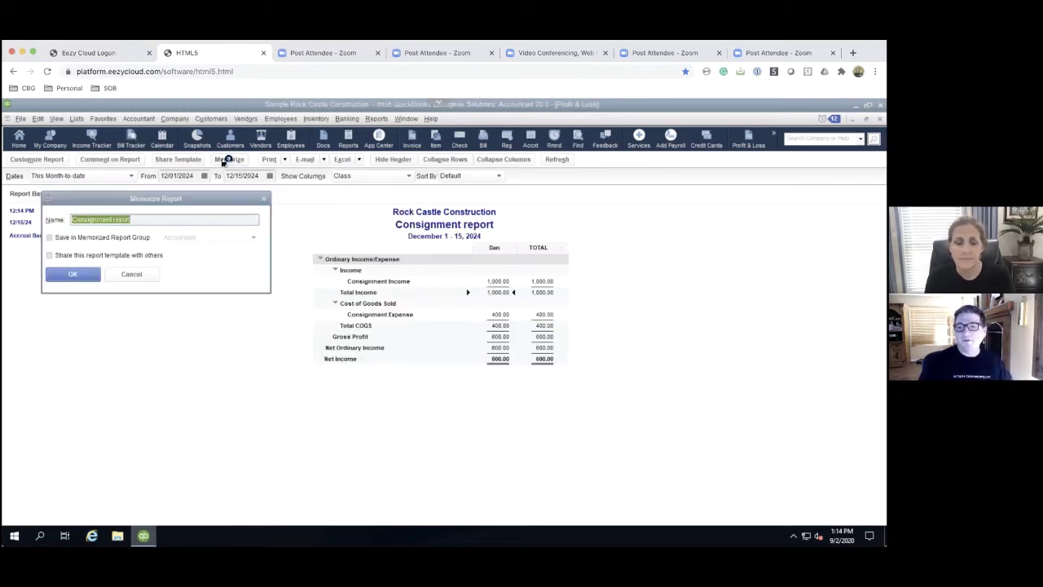
pyautogui.click(48, 237)
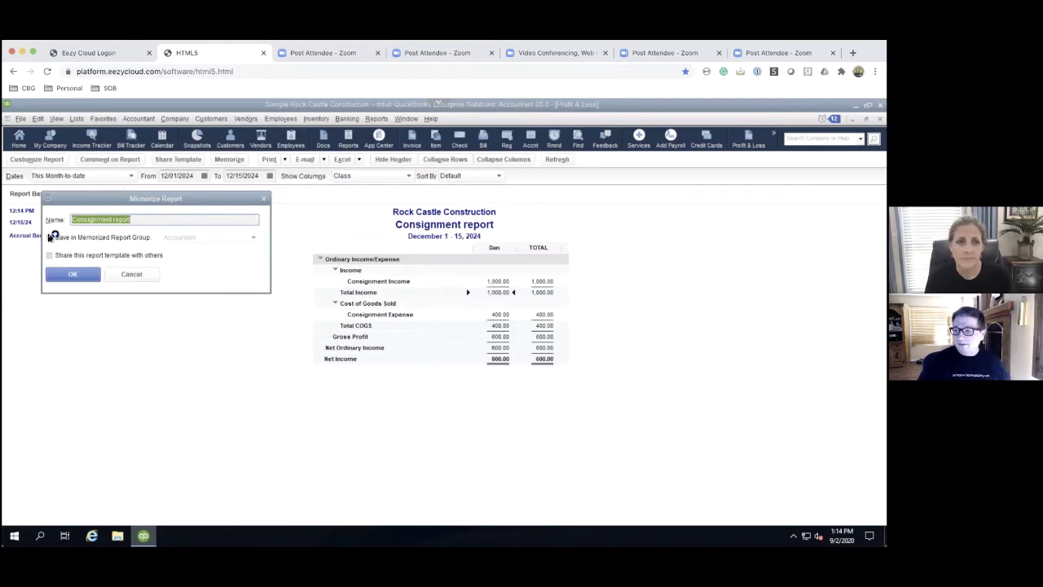
pyautogui.click(77, 279)
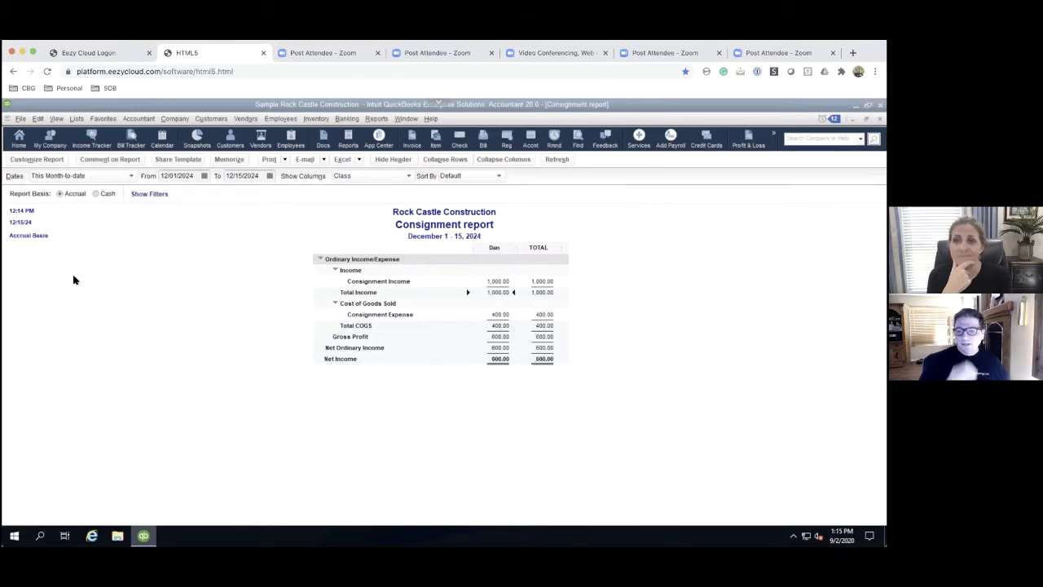
# Customize the consignment report to add a % of Income subcolumn.
pyautogui.click(34, 161)
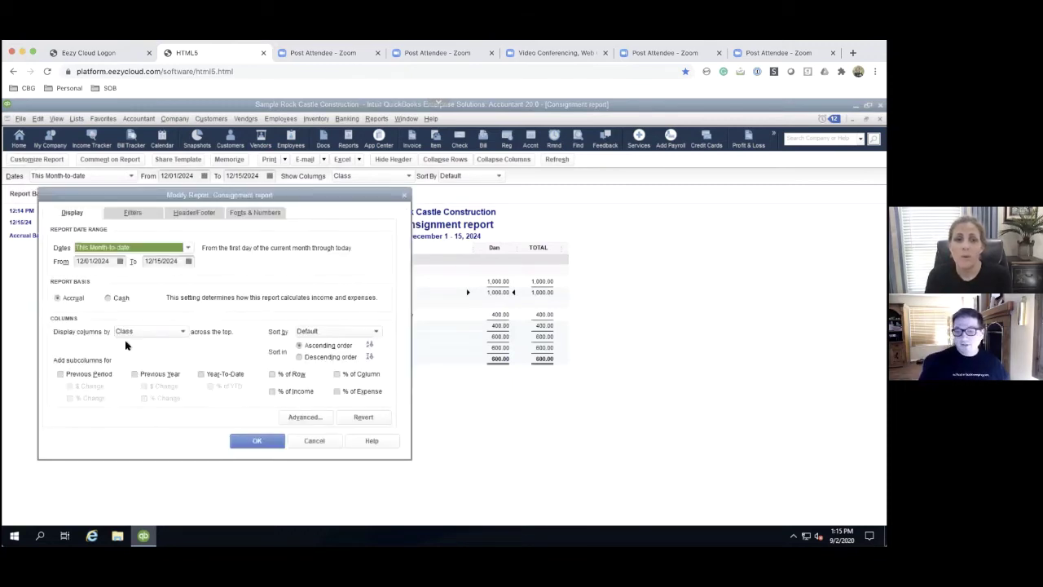
pyautogui.click(272, 391)
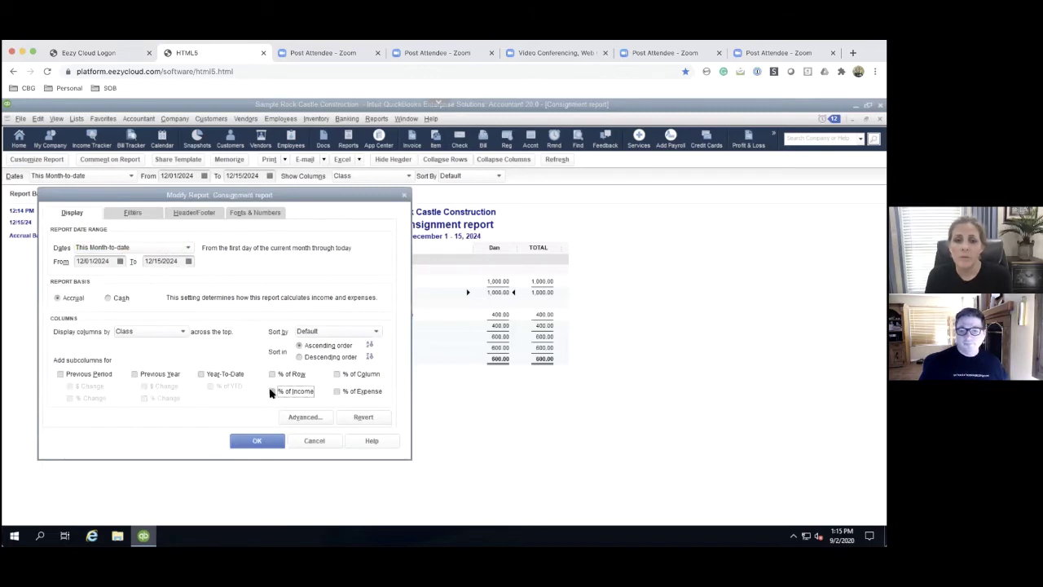
pyautogui.click(254, 440)
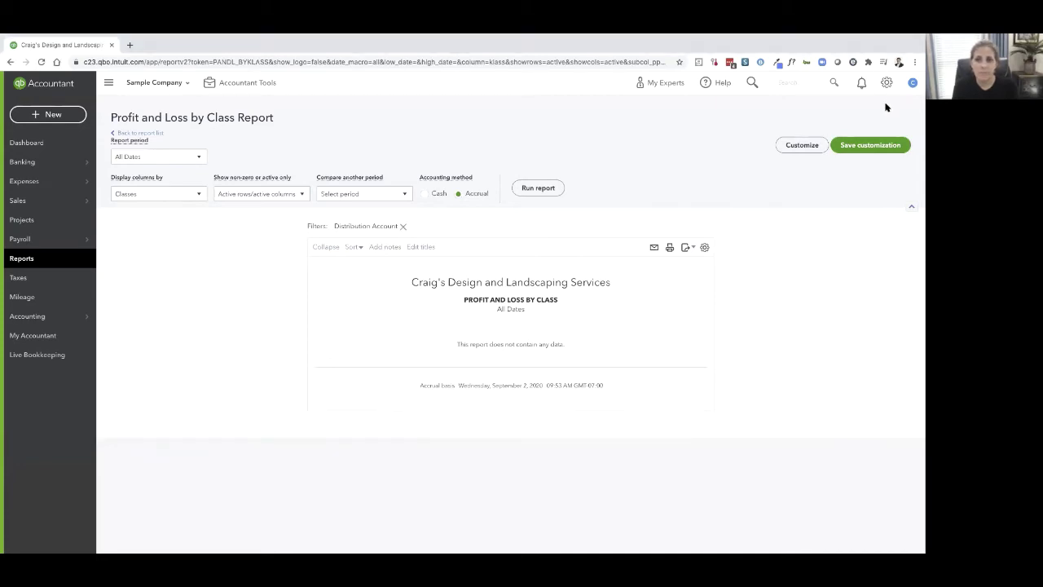
# In QuickBooks Online, open the Classes list to review the Consignment class and its consignor subclasses.
pyautogui.click(886, 104)
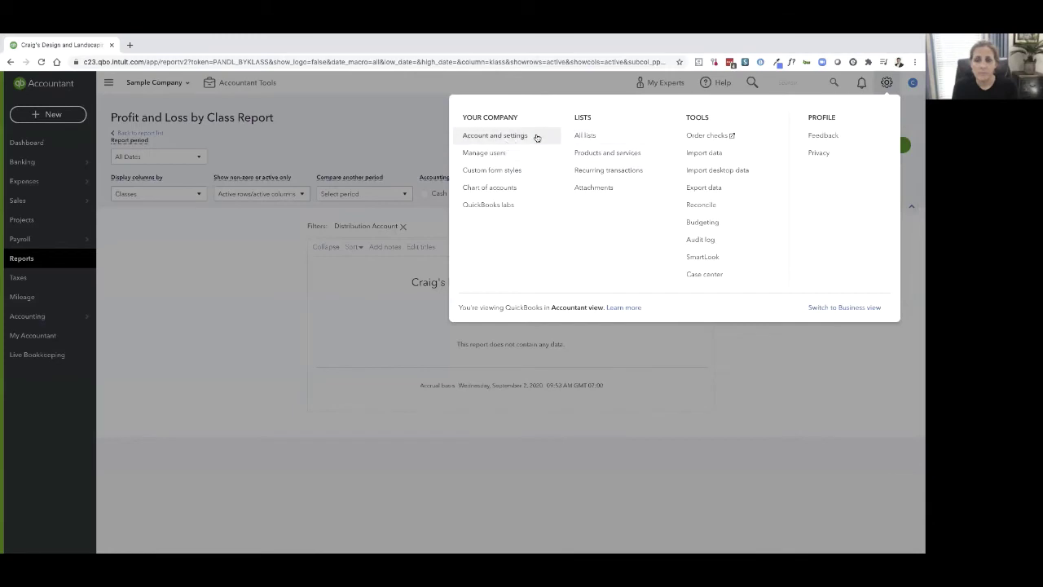
pyautogui.click(586, 136)
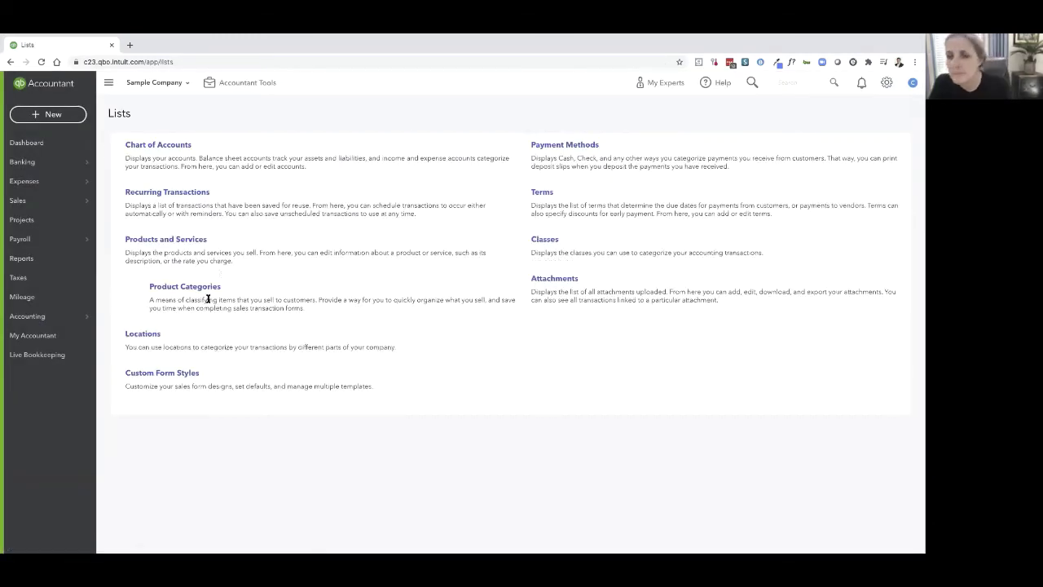
pyautogui.click(544, 240)
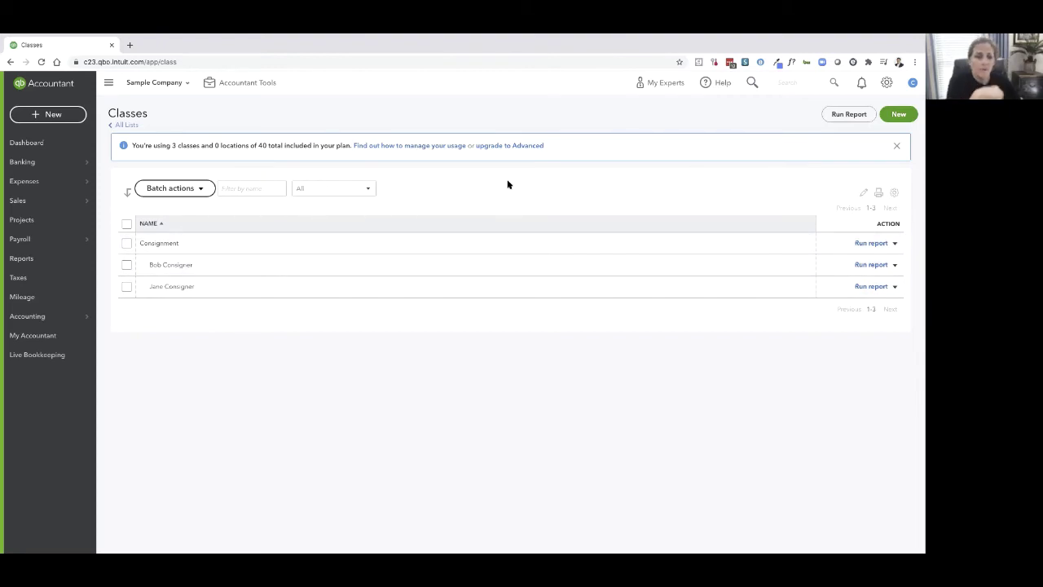
# Open the Products and Services list to review the generic consignment item.
pyautogui.click(887, 84)
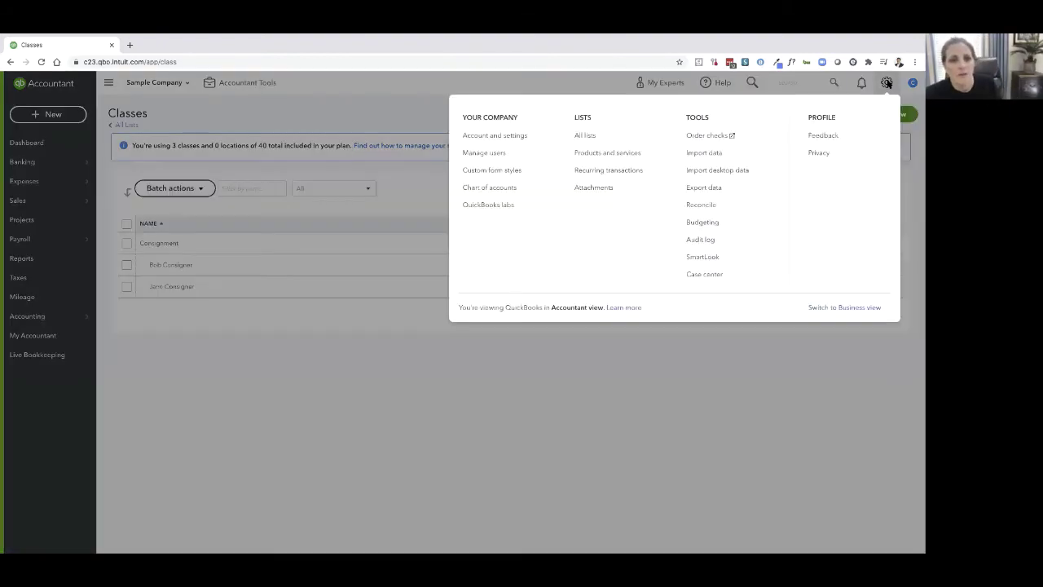
pyautogui.click(407, 189)
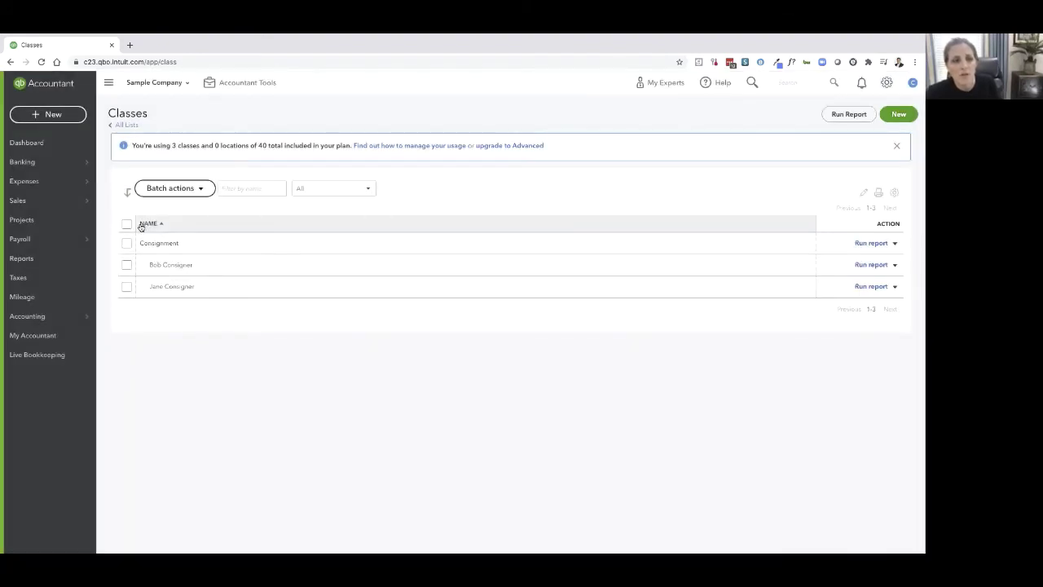
pyautogui.click(884, 86)
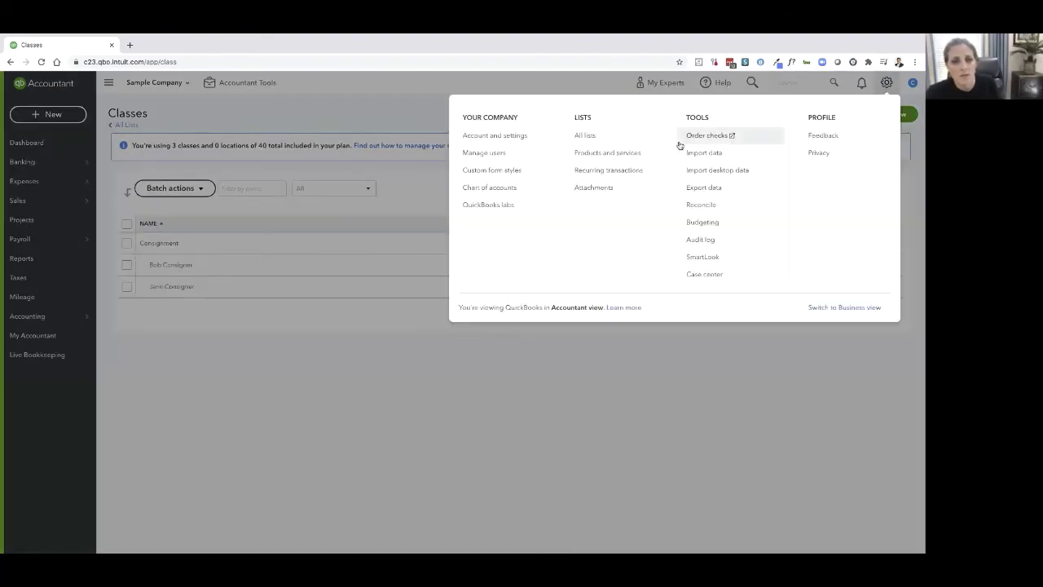
pyautogui.click(608, 154)
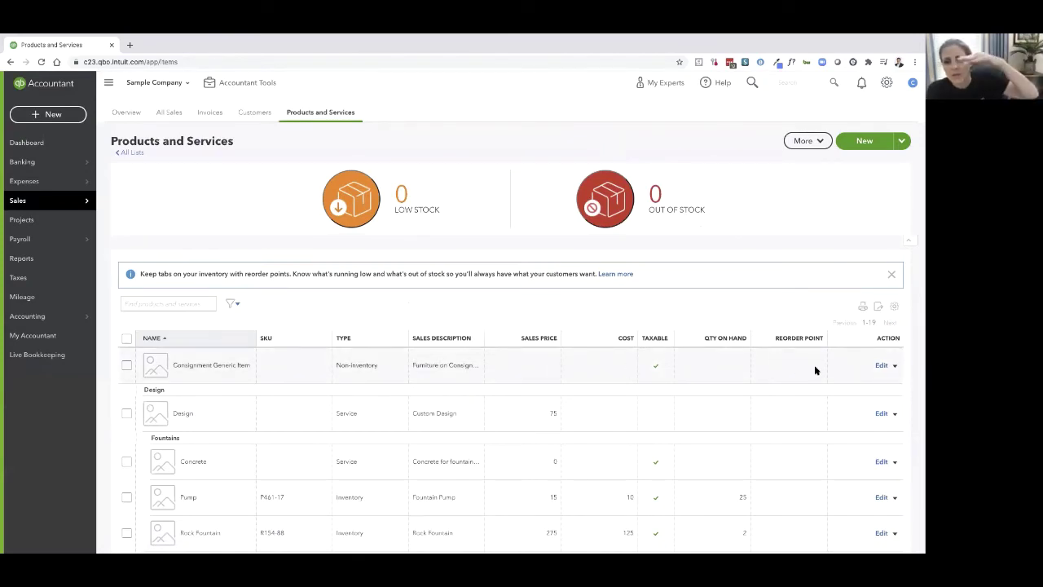
# Review the Consignment Generic Item's class, income account, sales tax and purchasing details, leaving the item unedited.
pyautogui.click(880, 365)
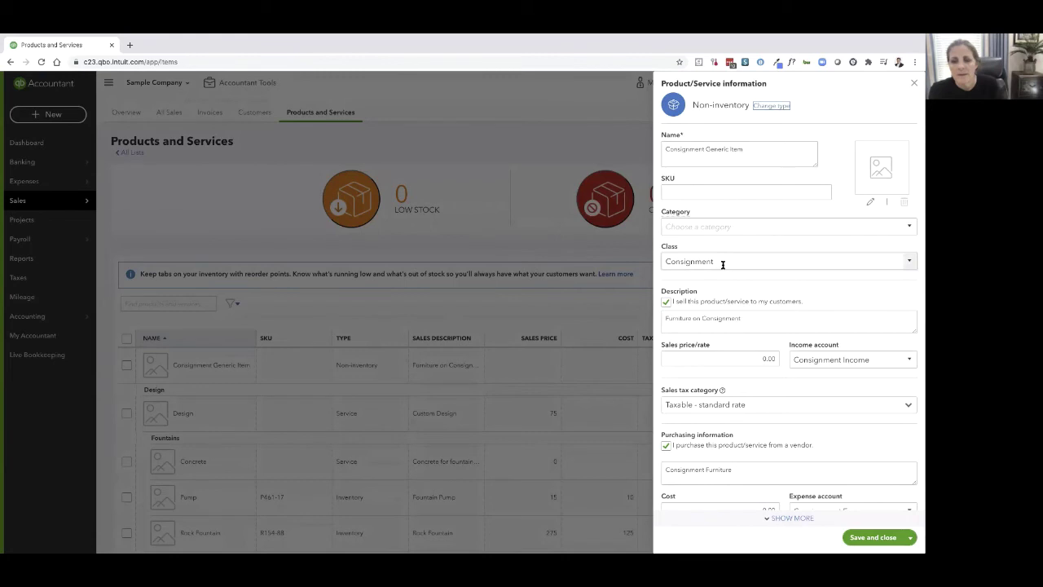
pyautogui.scroll(-1, 720, 266)
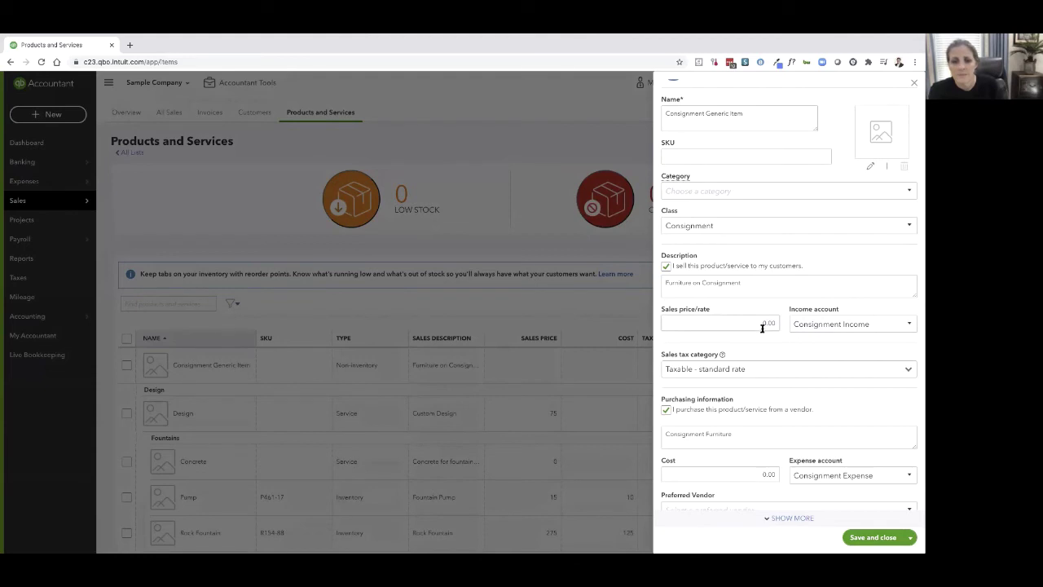
pyautogui.scroll(-1, 754, 403)
pyautogui.scroll(-1, 745, 407)
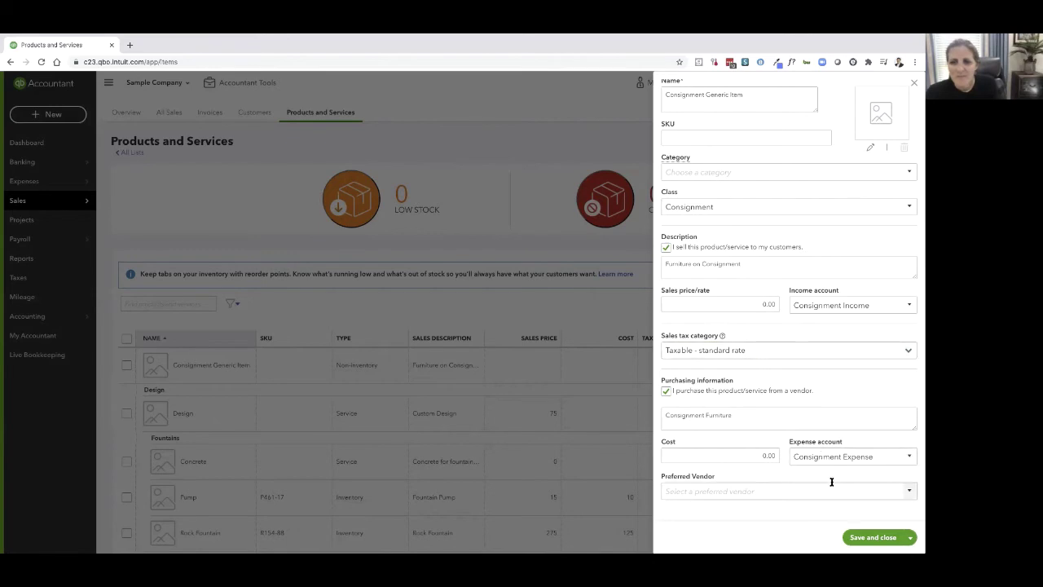
pyautogui.click(915, 85)
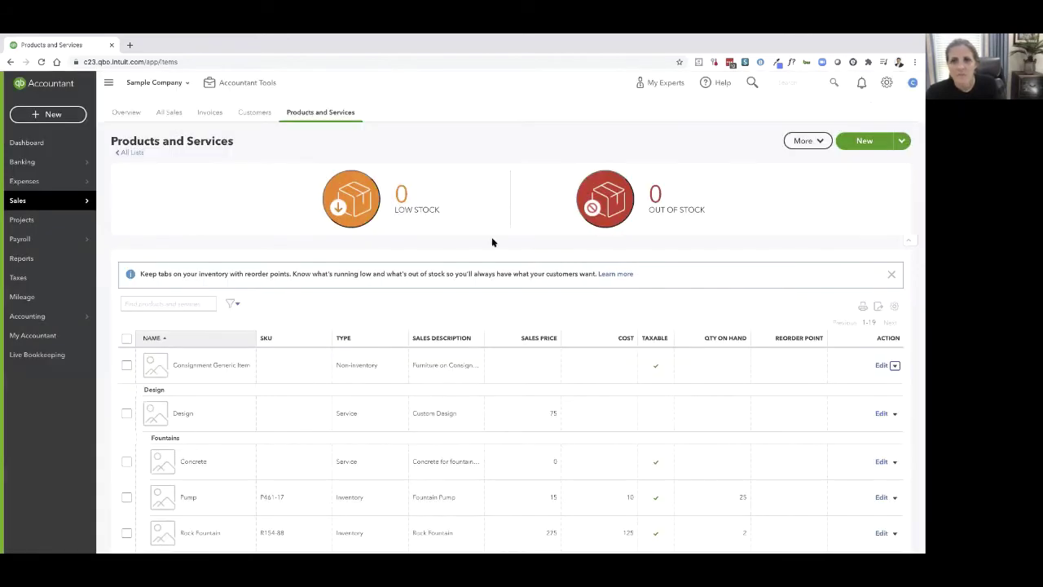
# Look up the consignor's recent purchase order for the consignment chair and examine its item line and class.
pyautogui.click(52, 115)
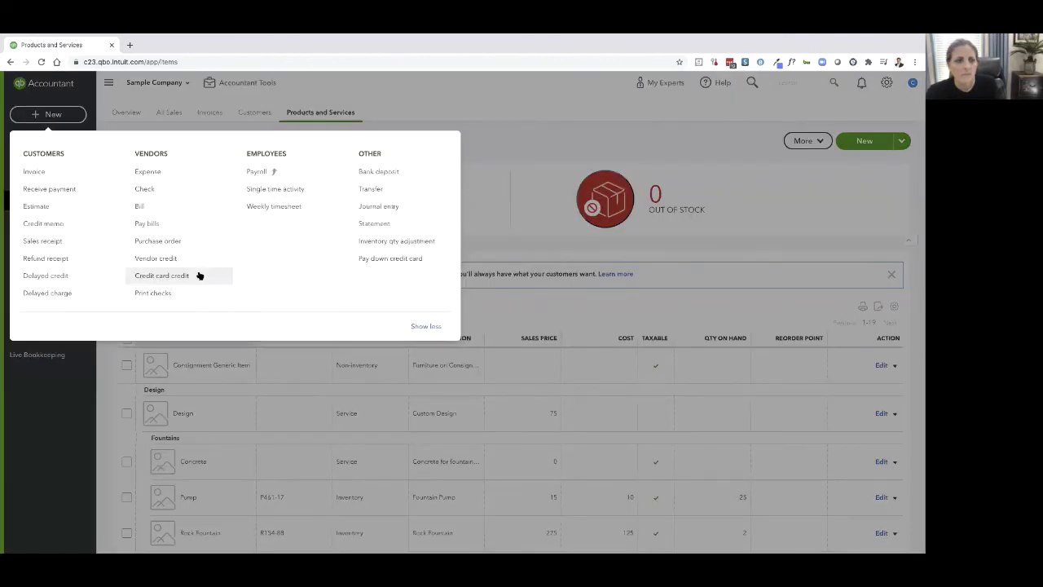
pyautogui.click(163, 241)
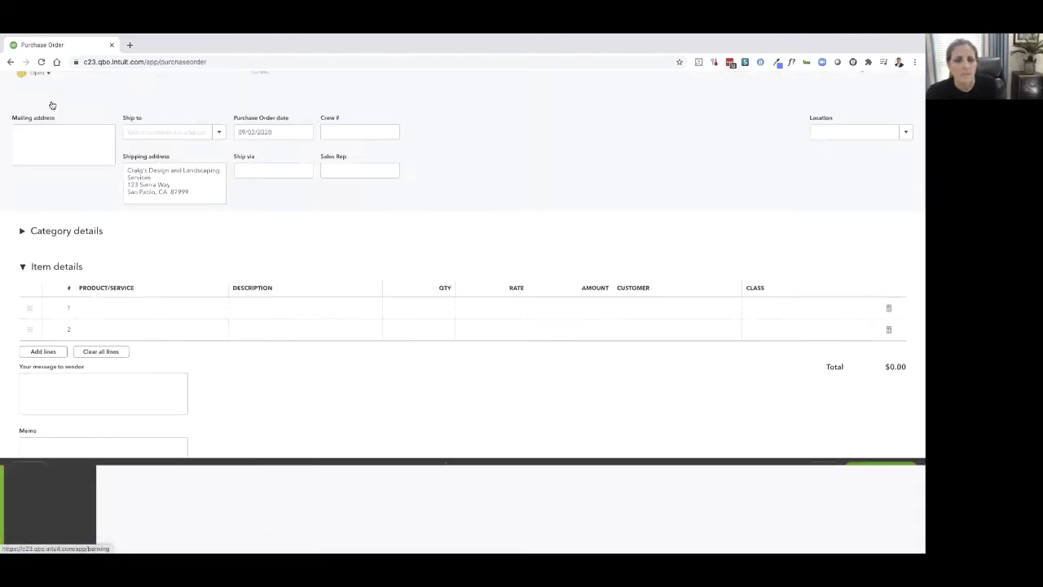
pyautogui.click(13, 83)
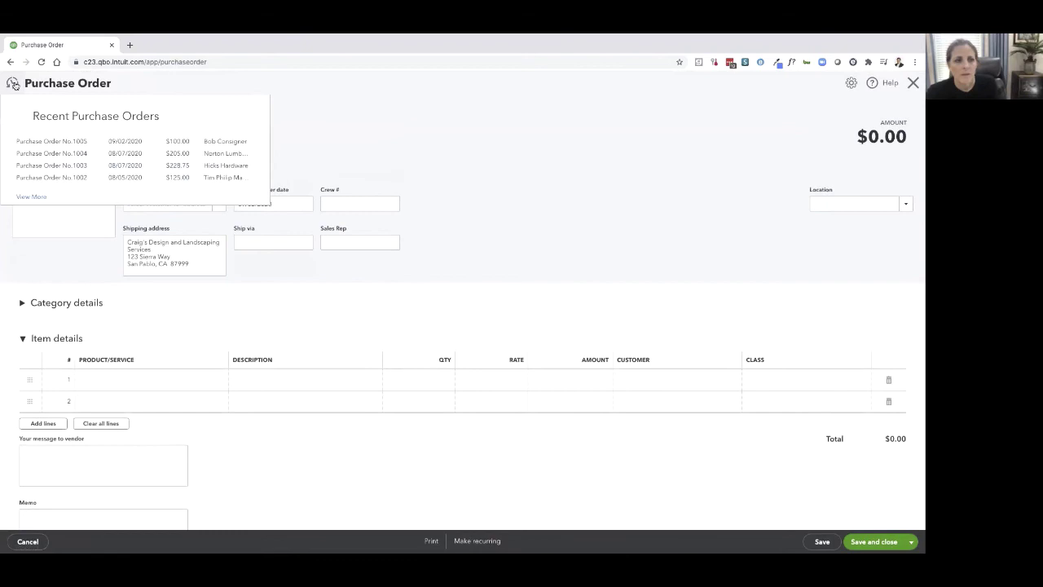
pyautogui.click(69, 140)
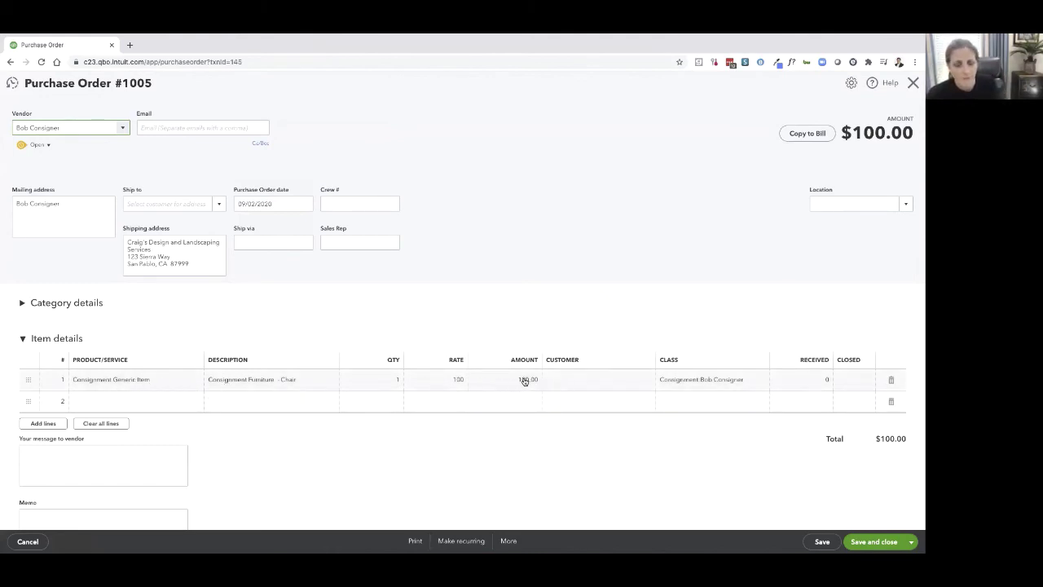
pyautogui.click(724, 379)
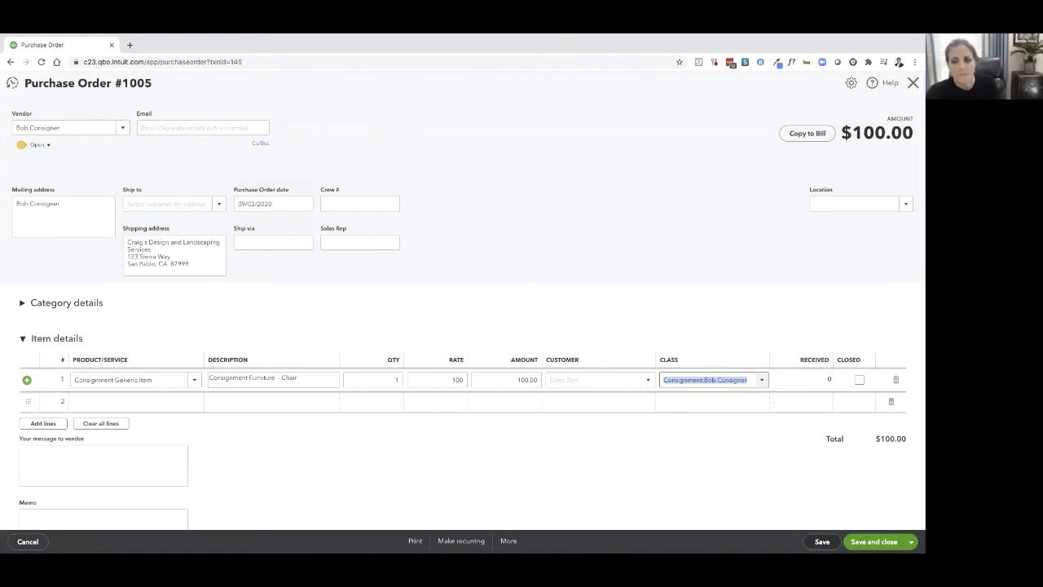
pyautogui.click(912, 82)
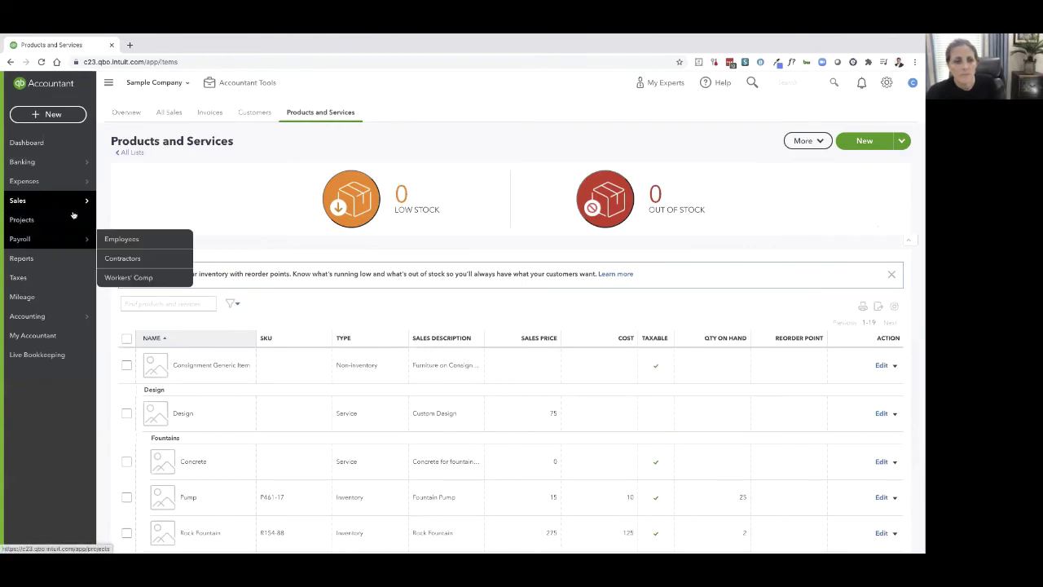
# Start a new sales receipt for the customer Amy's Bird Sanctuary.
pyautogui.click(53, 114)
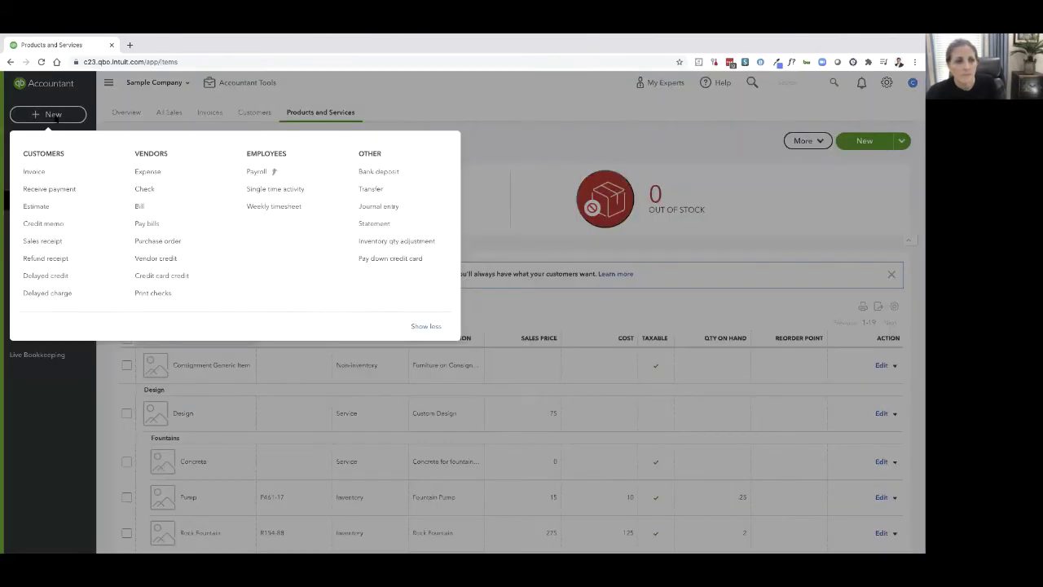
pyautogui.click(62, 241)
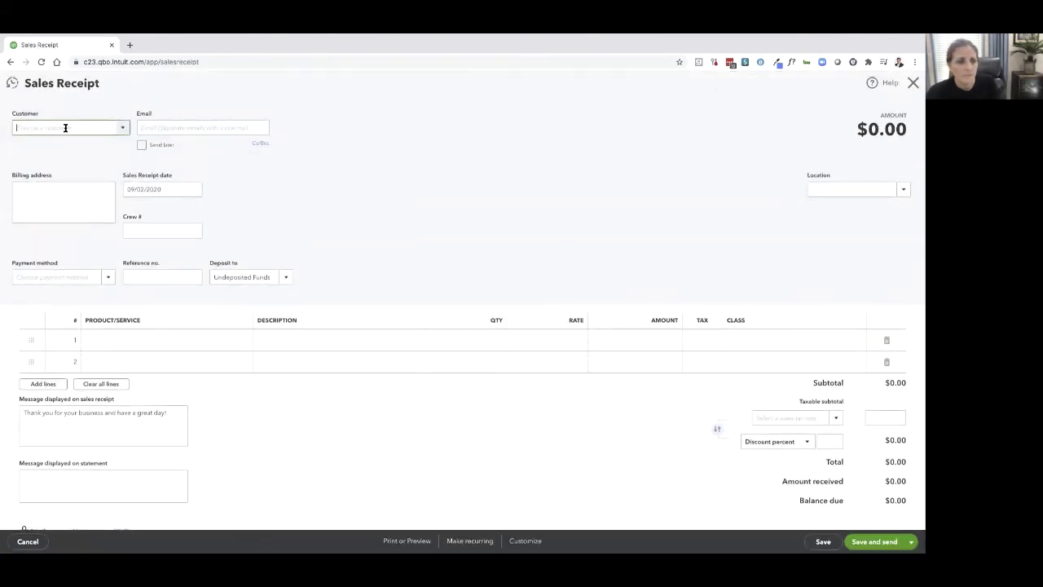
pyautogui.click(124, 128)
pyautogui.click(71, 160)
# Add the Consignment Generic Item to the sales receipt's first line at a rate of 500.
pyautogui.click(120, 340)
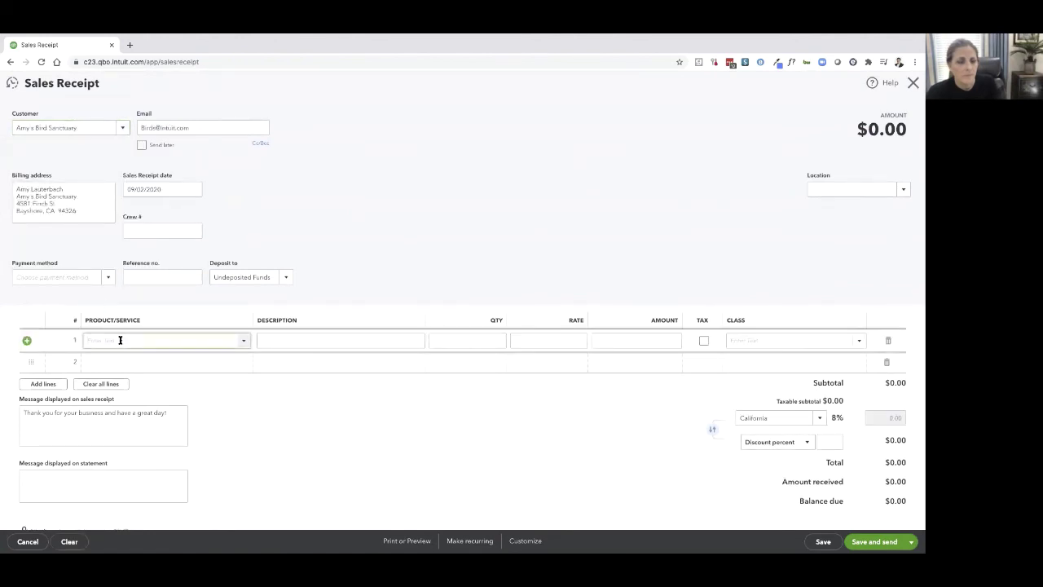
pyautogui.write('con')
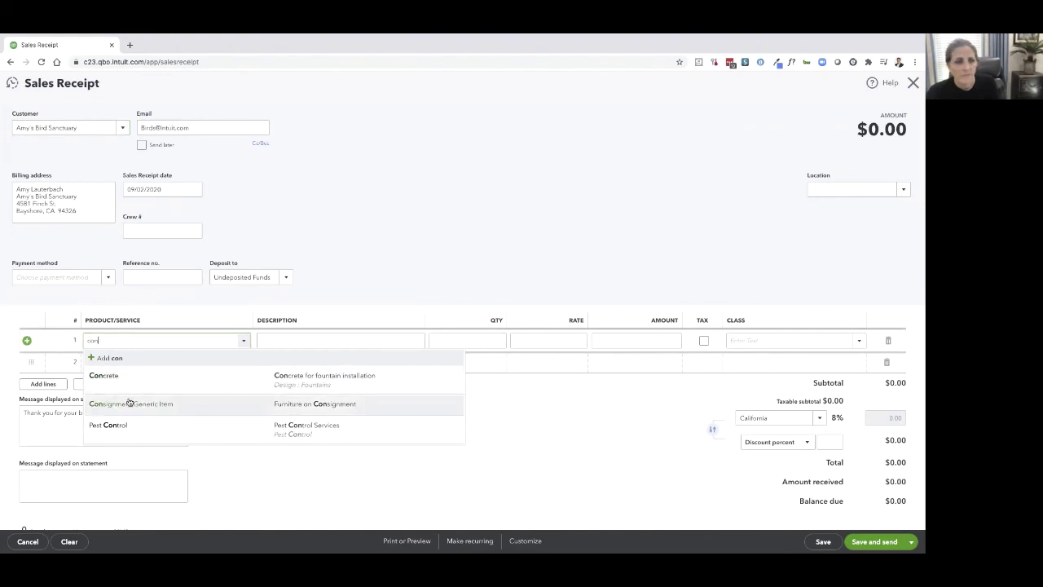
pyautogui.click(142, 399)
pyautogui.click(561, 342)
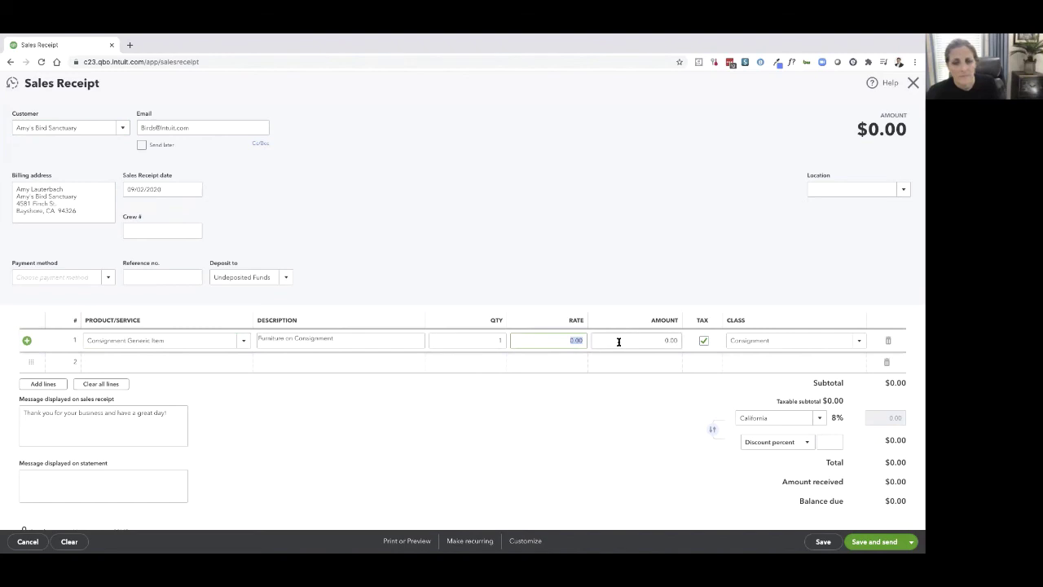
pyautogui.write('5')
# Assign the consignor's subclass of Consignment to the sales receipt line, and save and close the receipt.
pyautogui.click(795, 340)
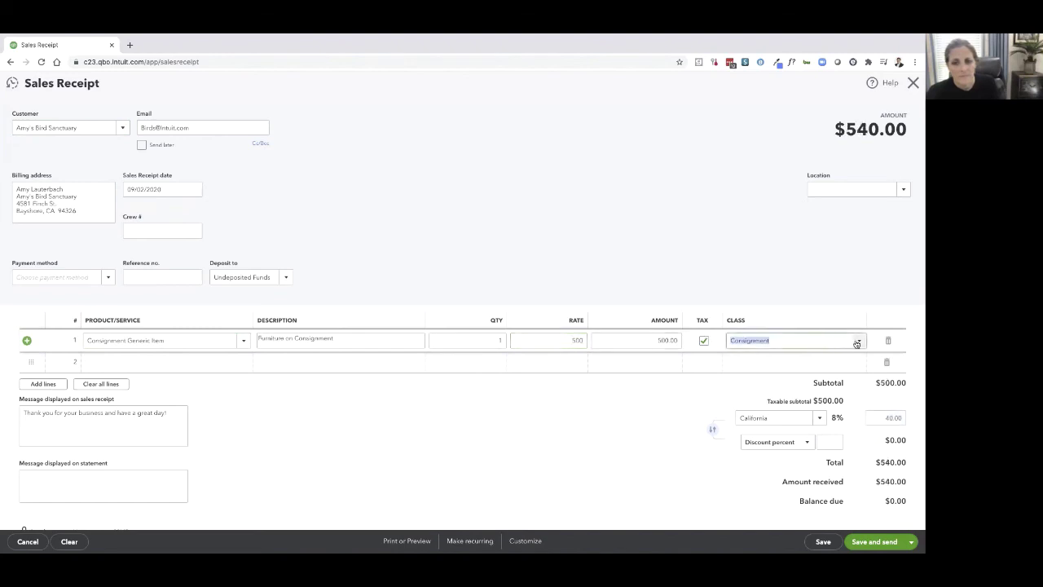
pyautogui.click(856, 341)
pyautogui.click(795, 396)
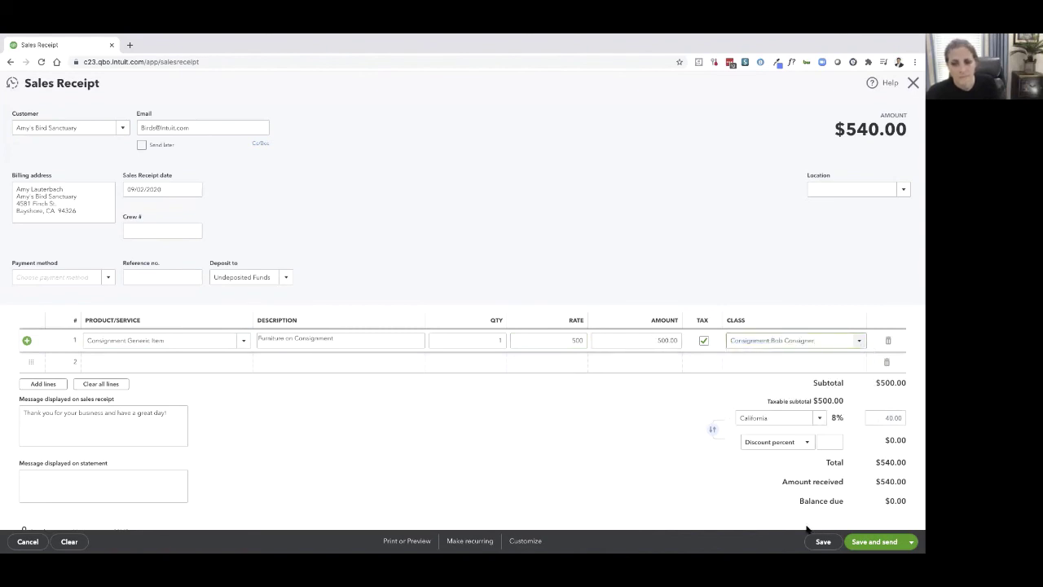
pyautogui.click(911, 541)
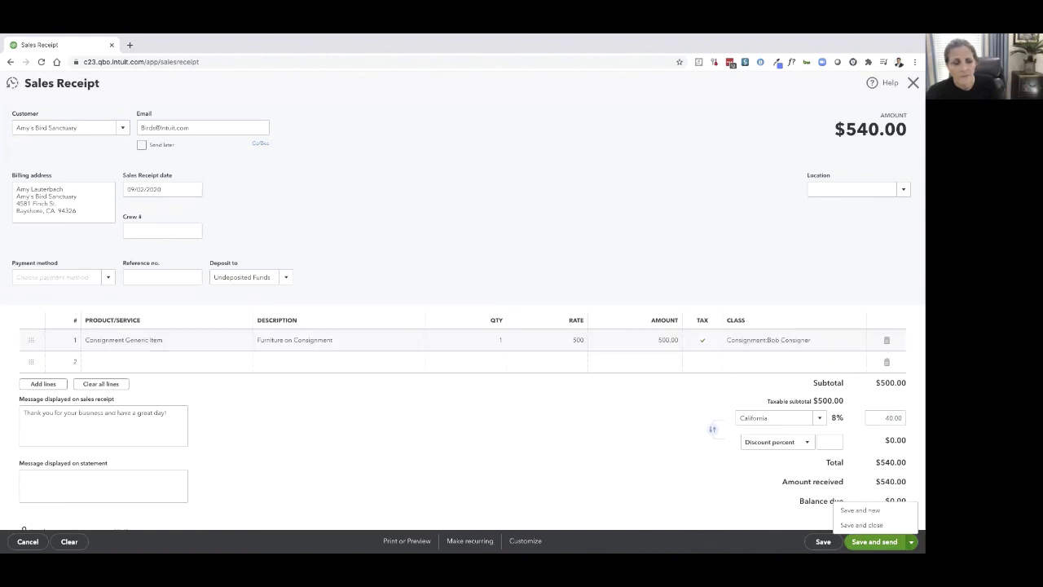
pyautogui.click(861, 525)
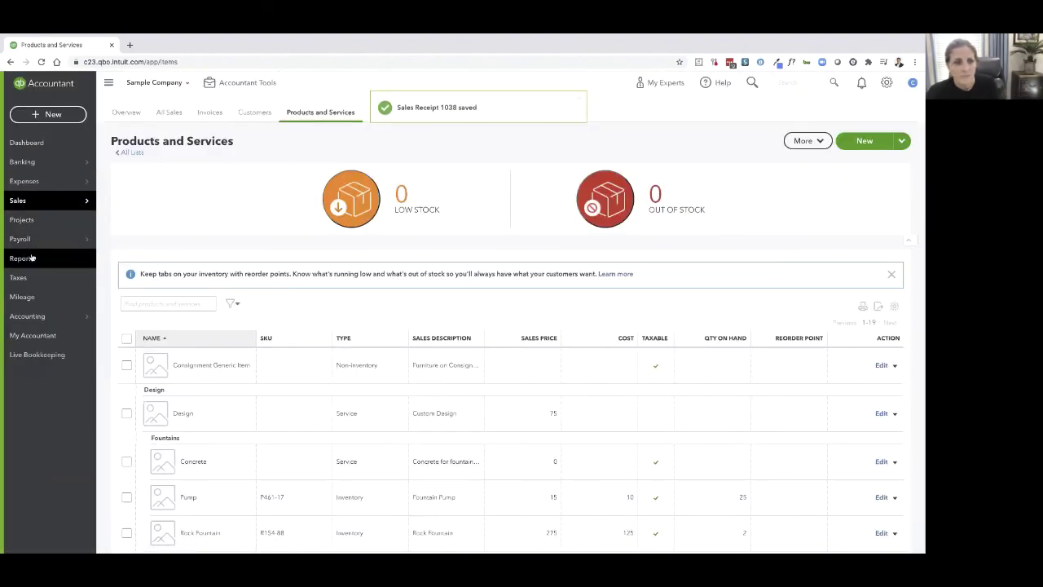
# Bring up the reports list, and from there start a new bill with the consignor as vendor.
pyautogui.click(31, 259)
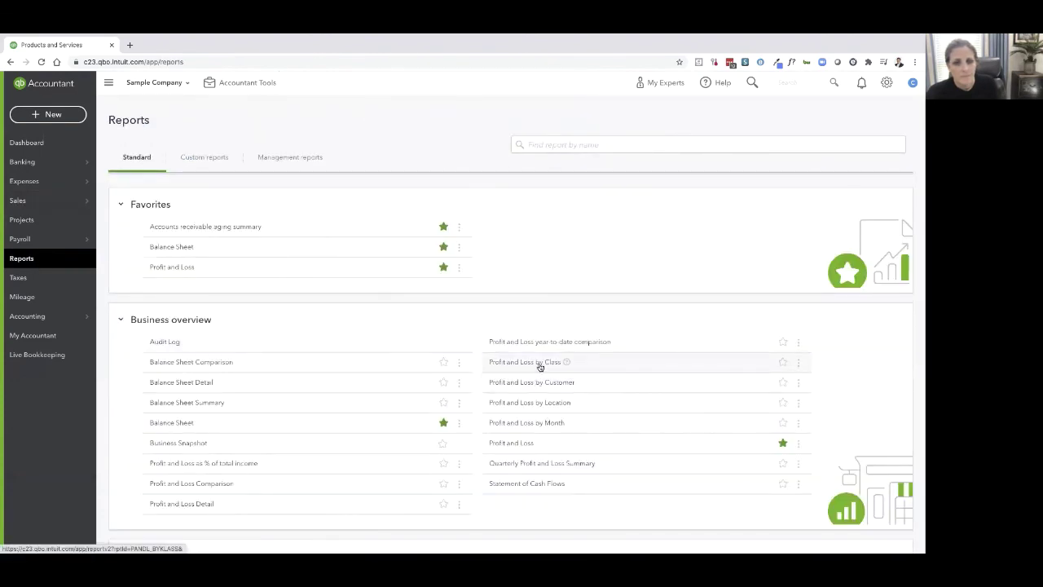
pyautogui.click(50, 117)
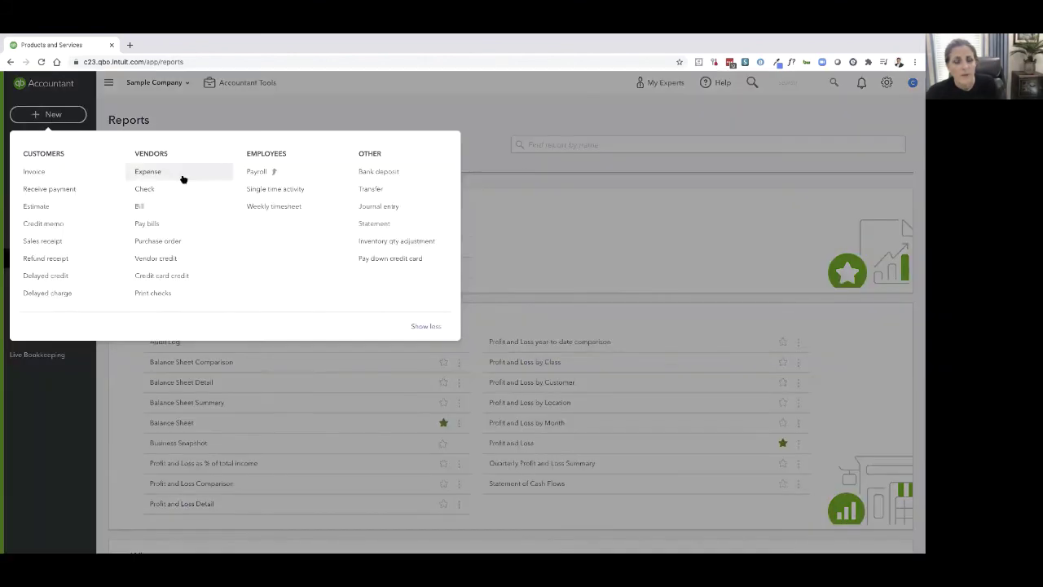
pyautogui.click(140, 206)
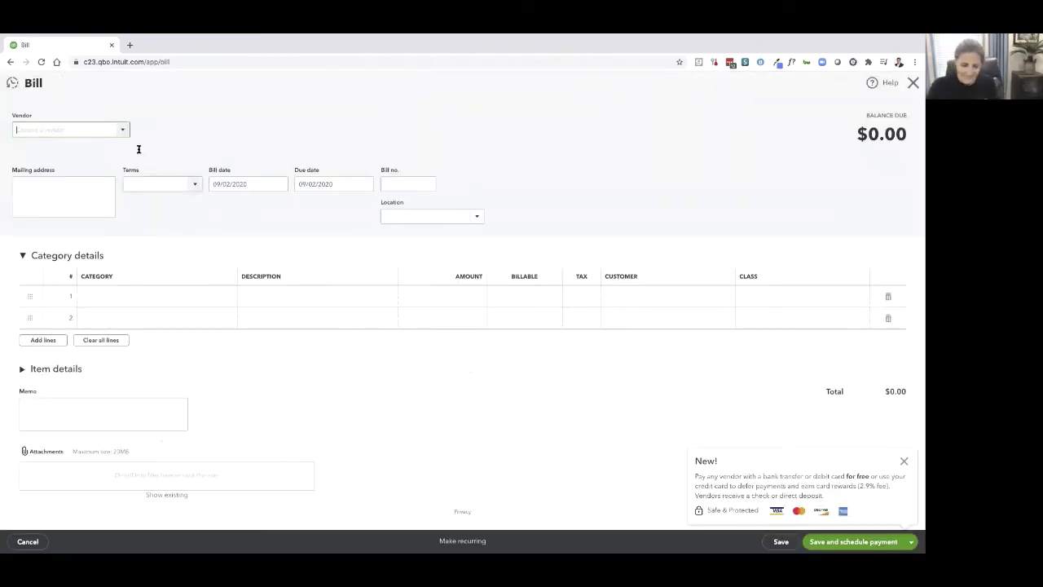
pyautogui.click(122, 130)
pyautogui.click(75, 164)
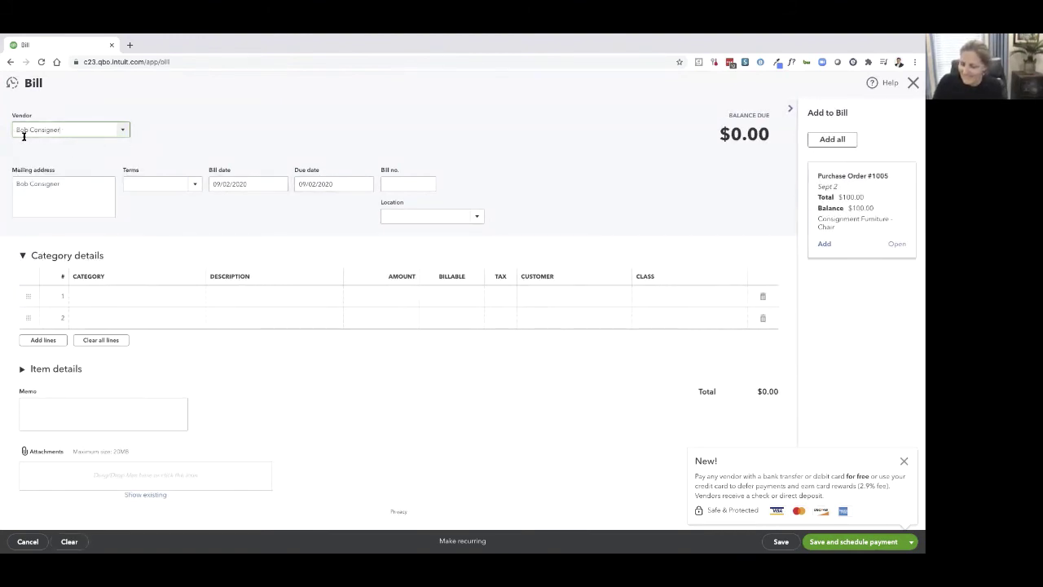
# Add the consignor's open purchase order for the chair to the bill, and save and close it.
pyautogui.click(827, 244)
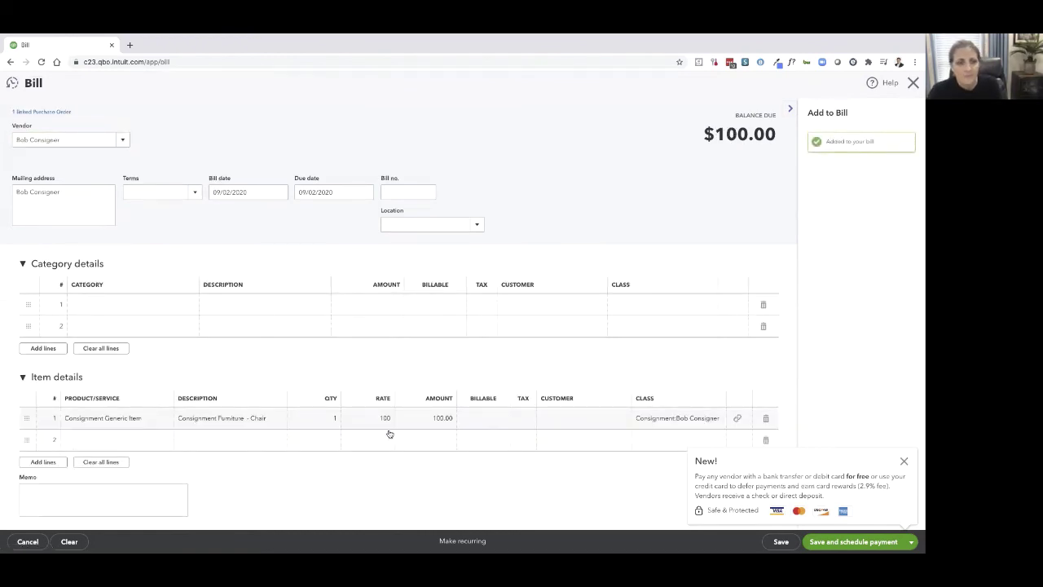
pyautogui.click(905, 462)
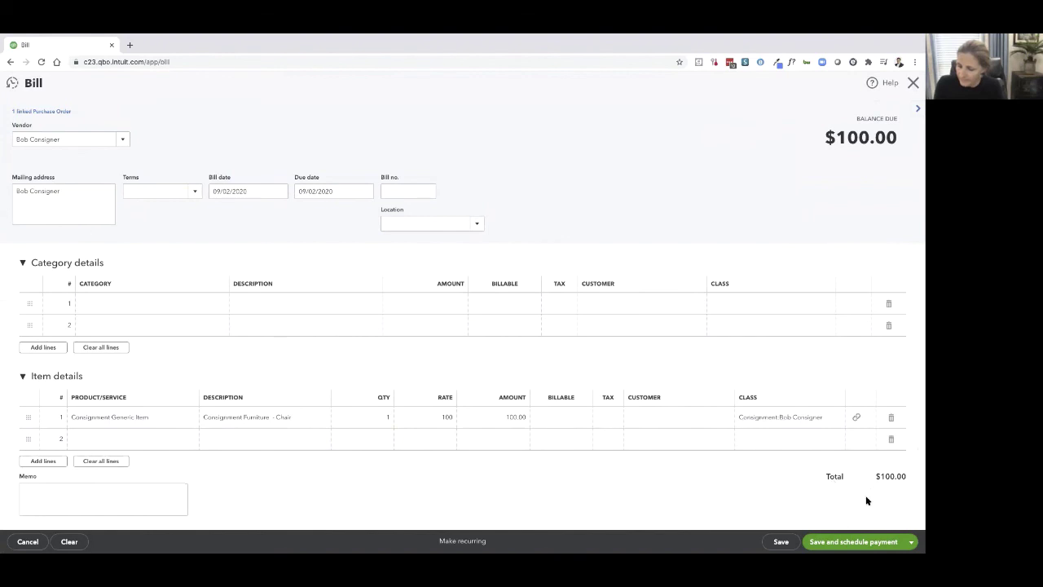
pyautogui.click(911, 541)
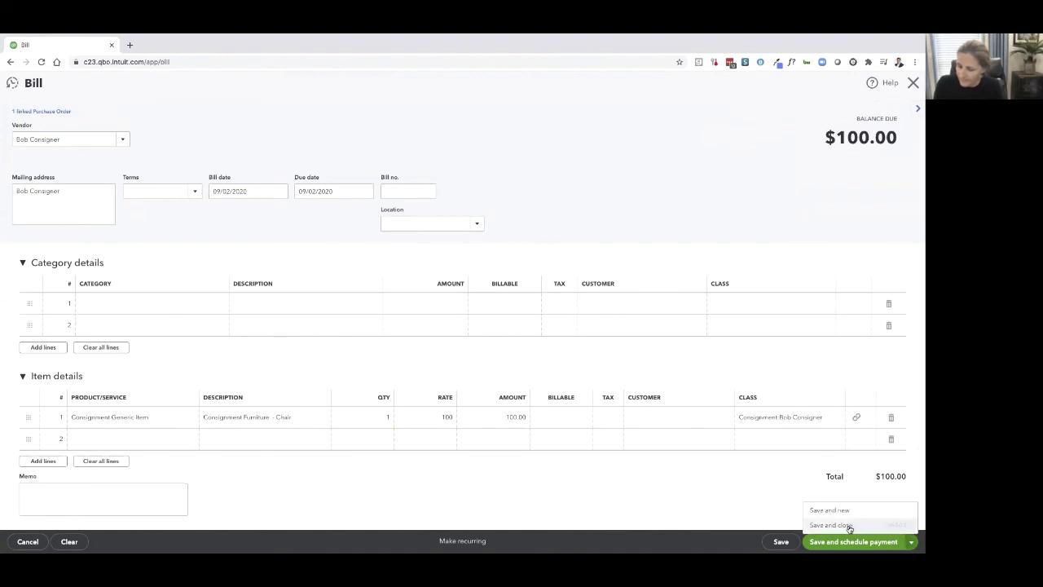
pyautogui.click(831, 524)
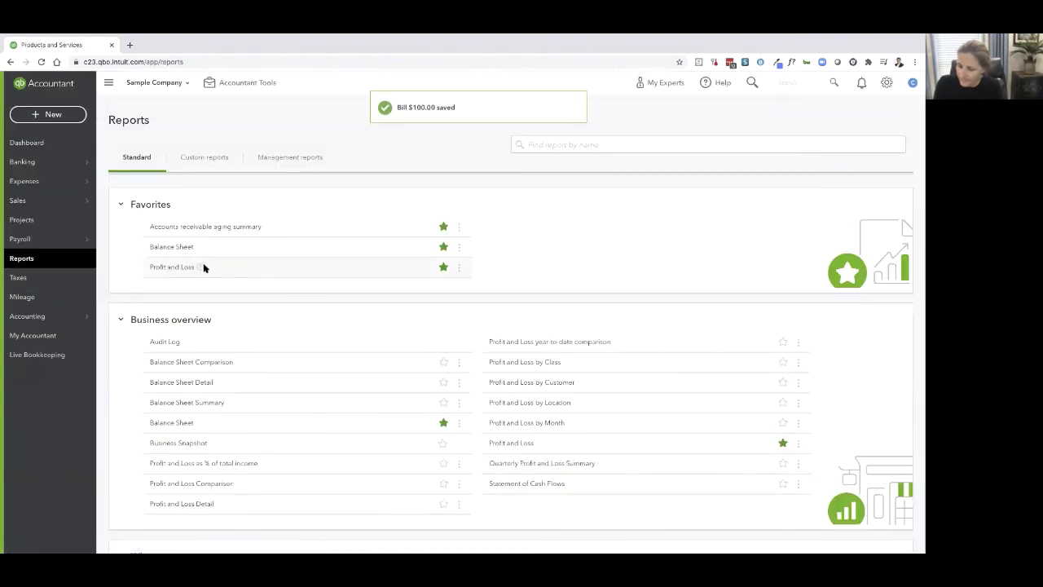
# Run the Profit and Loss by Class report with its distribution account filter set to Consignment Income and Consignment Expense.
pyautogui.click(532, 368)
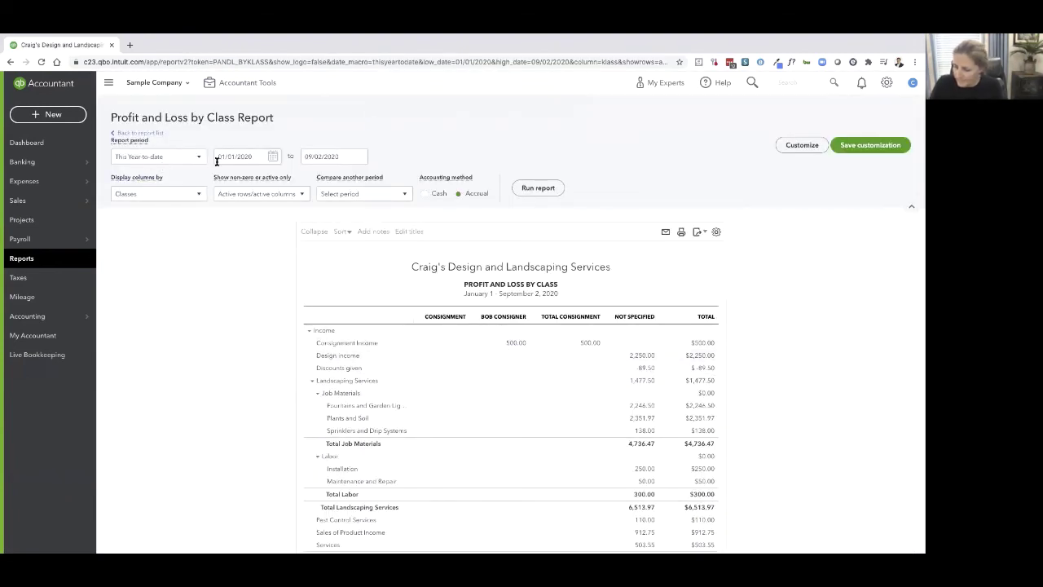
pyautogui.click(789, 146)
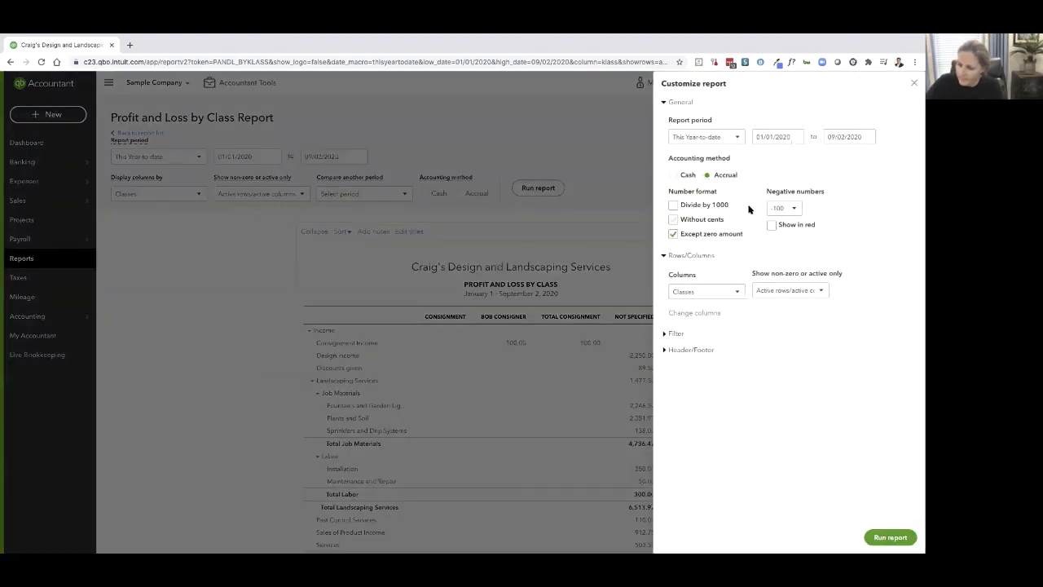
pyautogui.click(666, 334)
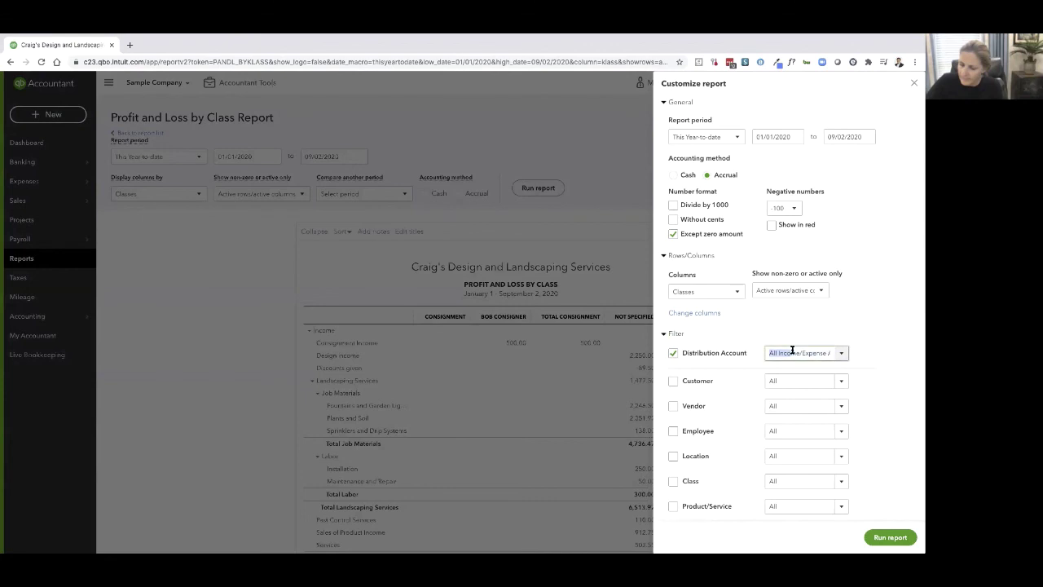
pyautogui.click(825, 352)
pyautogui.write('con')
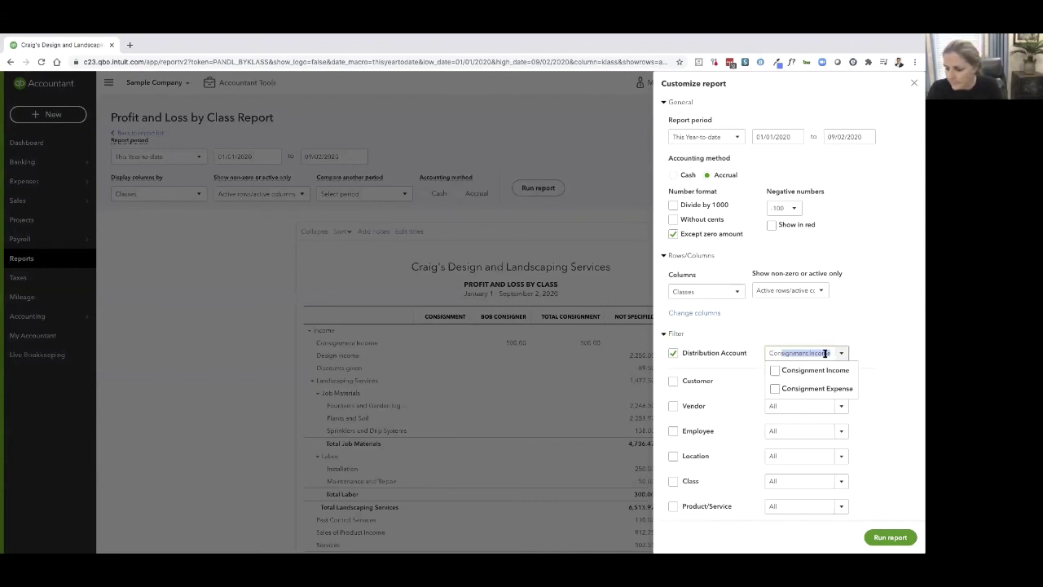
pyautogui.click(773, 370)
pyautogui.click(774, 388)
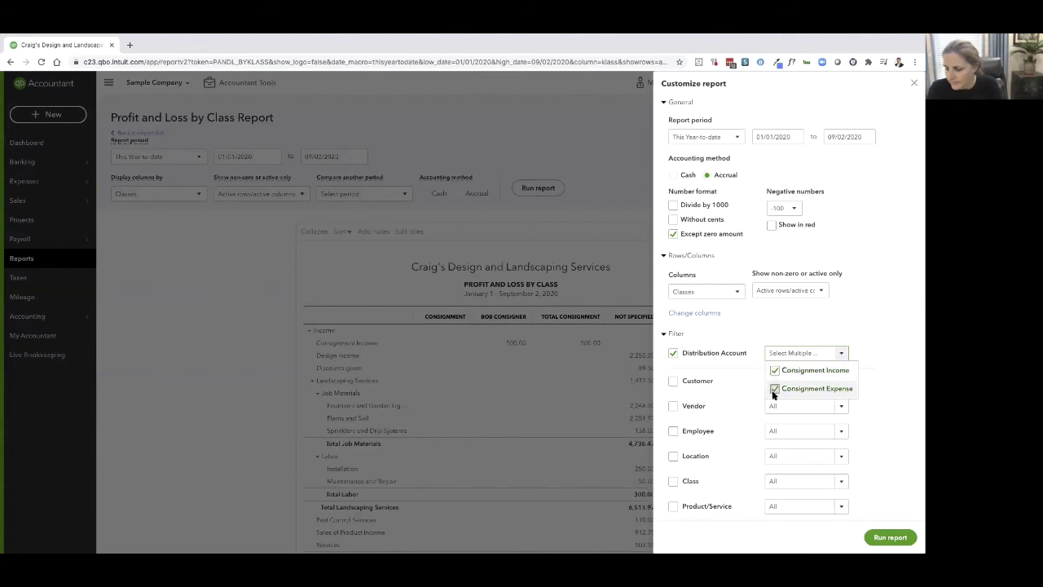
pyautogui.click(885, 537)
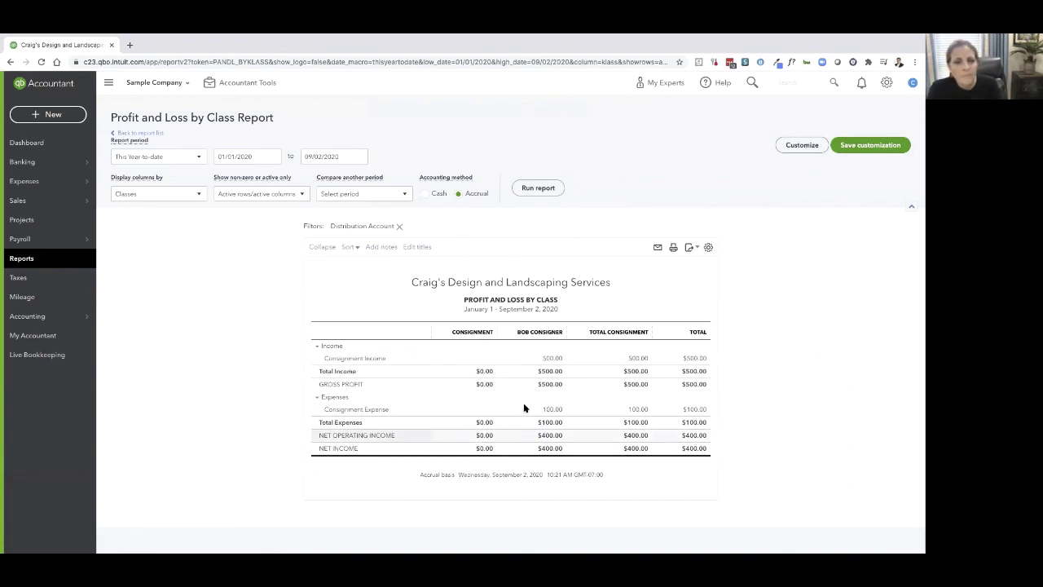
# Save the customized report under the name "Consignment Report".
pyautogui.click(889, 146)
pyautogui.click(830, 190)
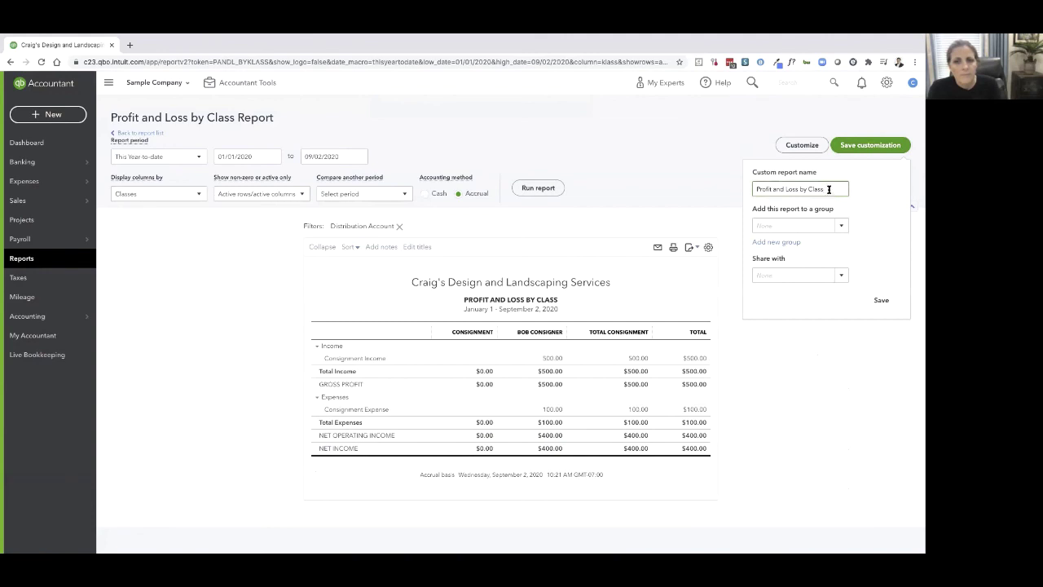
pyautogui.moveTo(828, 189); pyautogui.dragTo(718, 194)
pyautogui.write('Consignment Report')
pyautogui.click(880, 301)
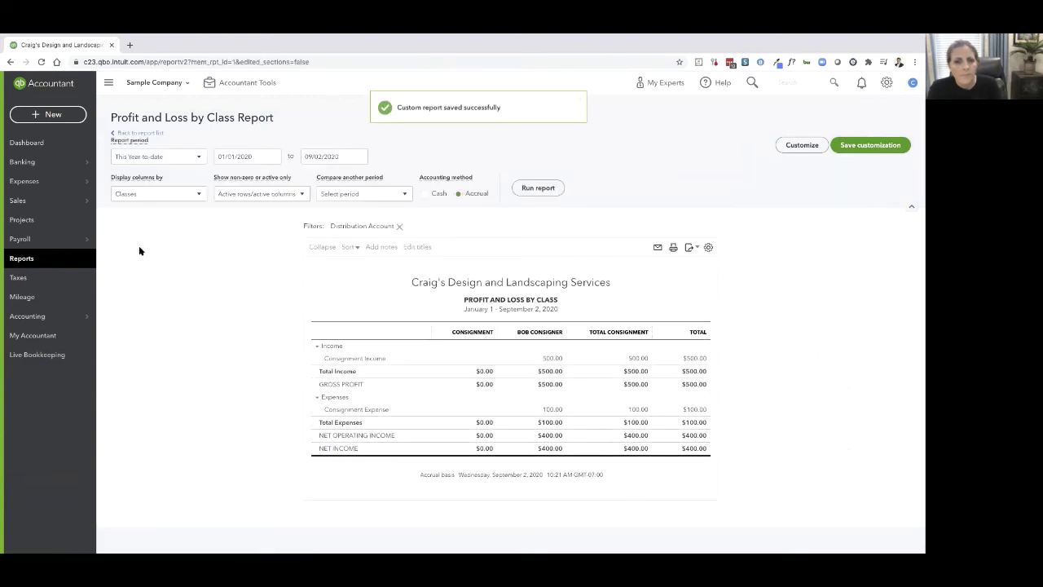